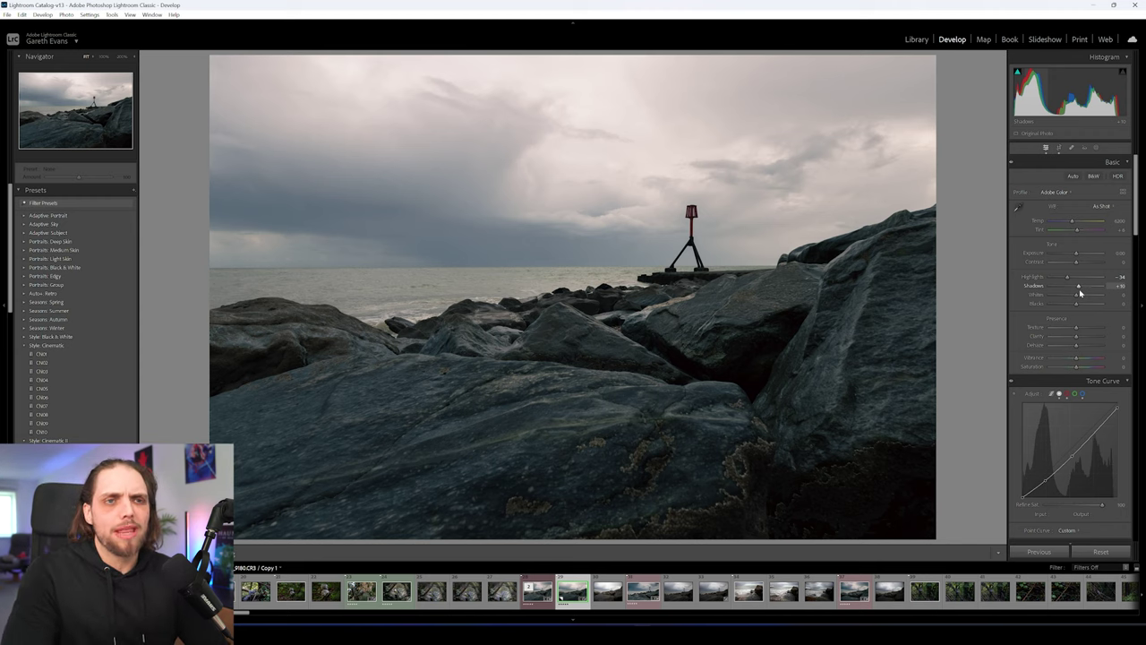
Review the photo's existing global adjustments and lower its Highlights to about -45
scroll(1045, 277, "down", 5)
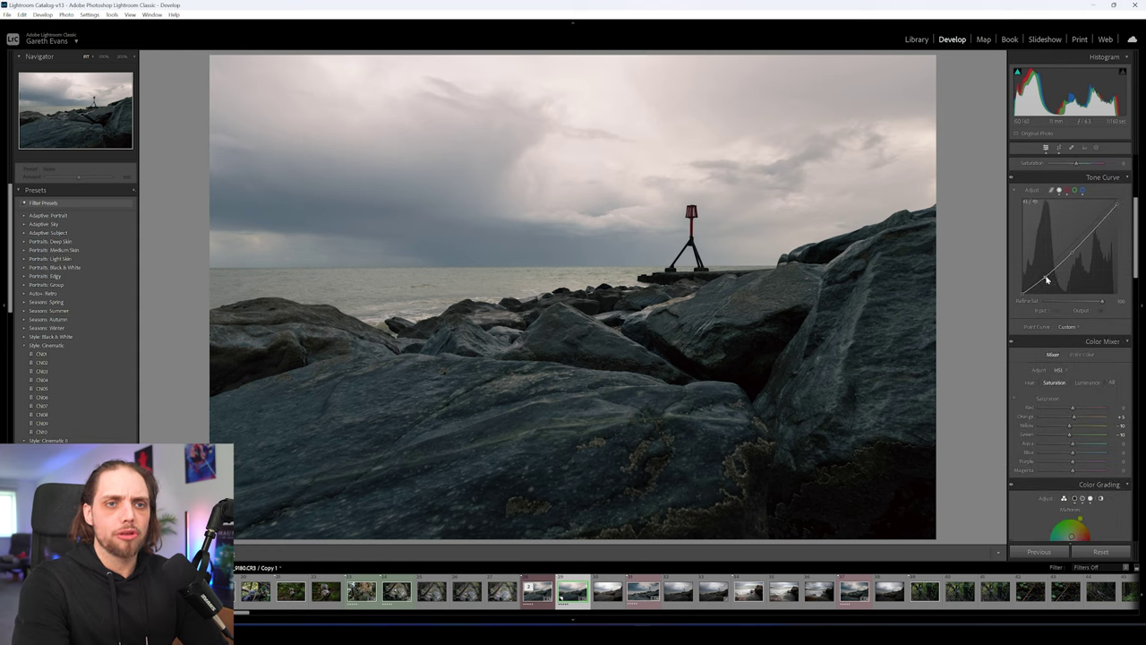
scroll(1075, 361, "down", 5)
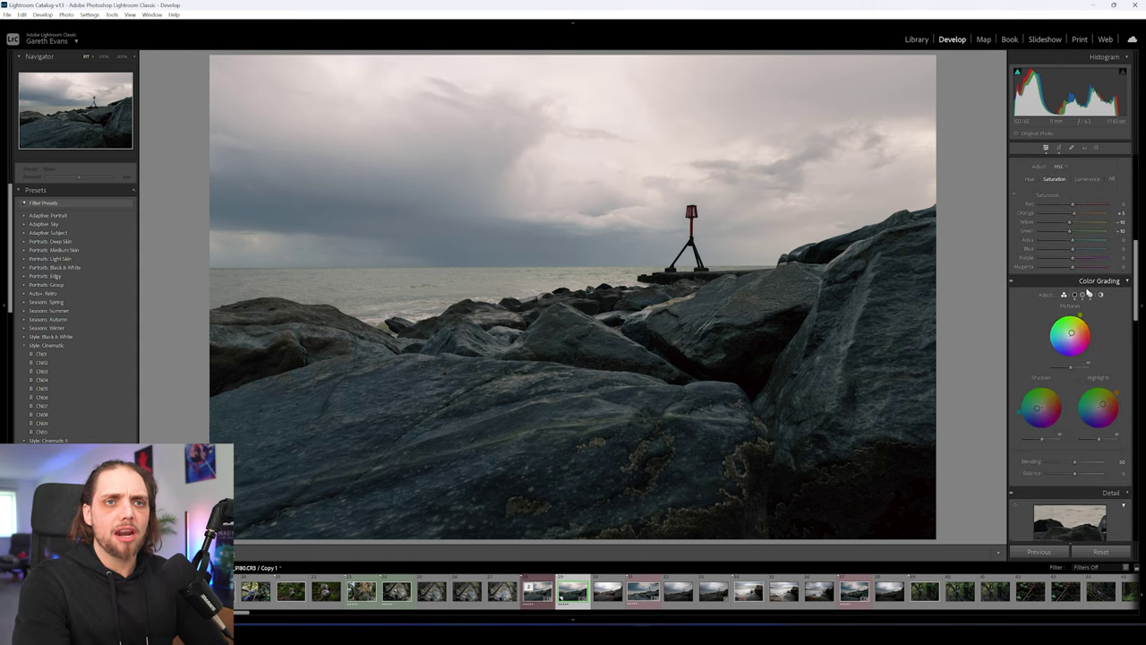
scroll(1078, 365, "up", 10)
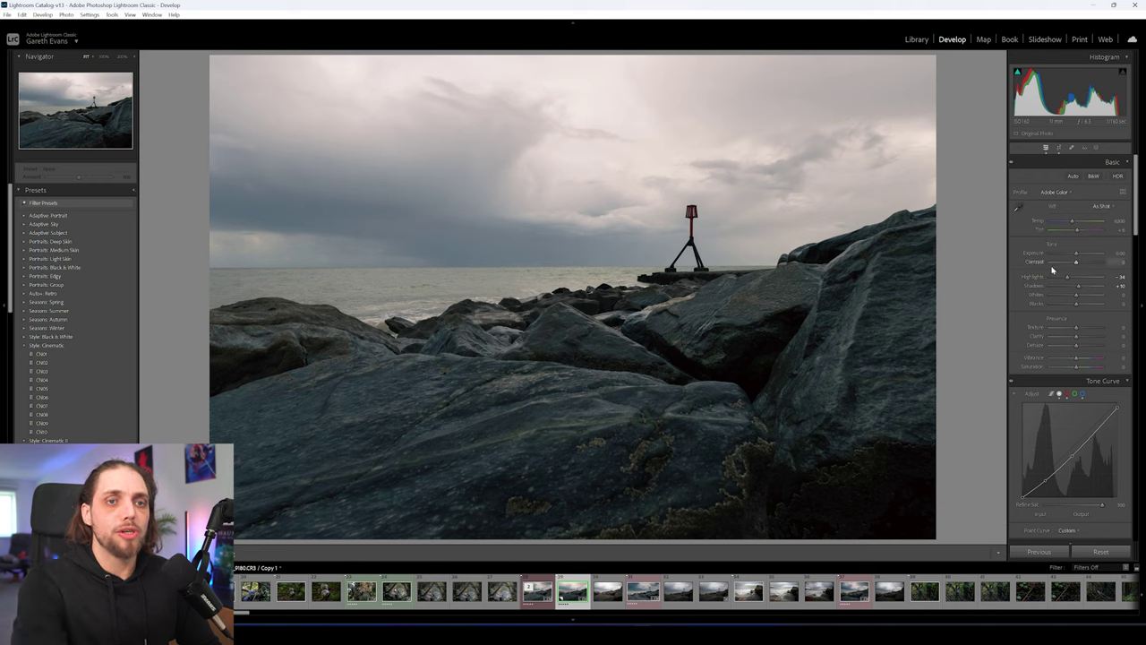
mouse_move(1066, 283)
left_mouse_down()
mouse_move(1036, 286)
mouse_move(1063, 285)
left_mouse_up()
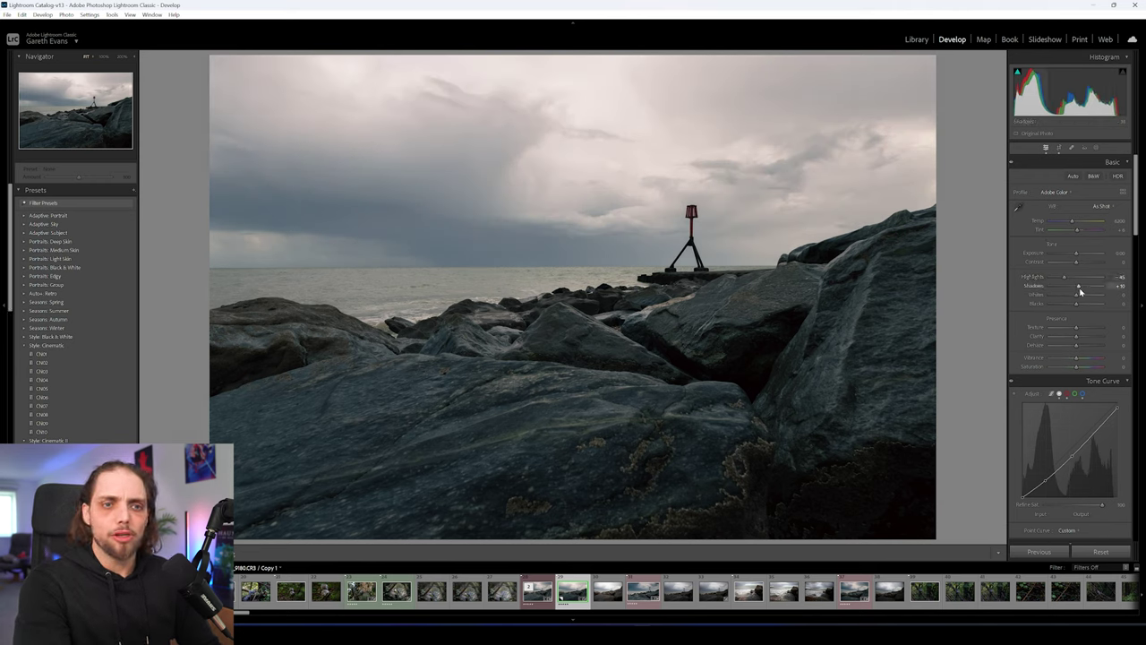
scroll(1021, 421, "down", 4)
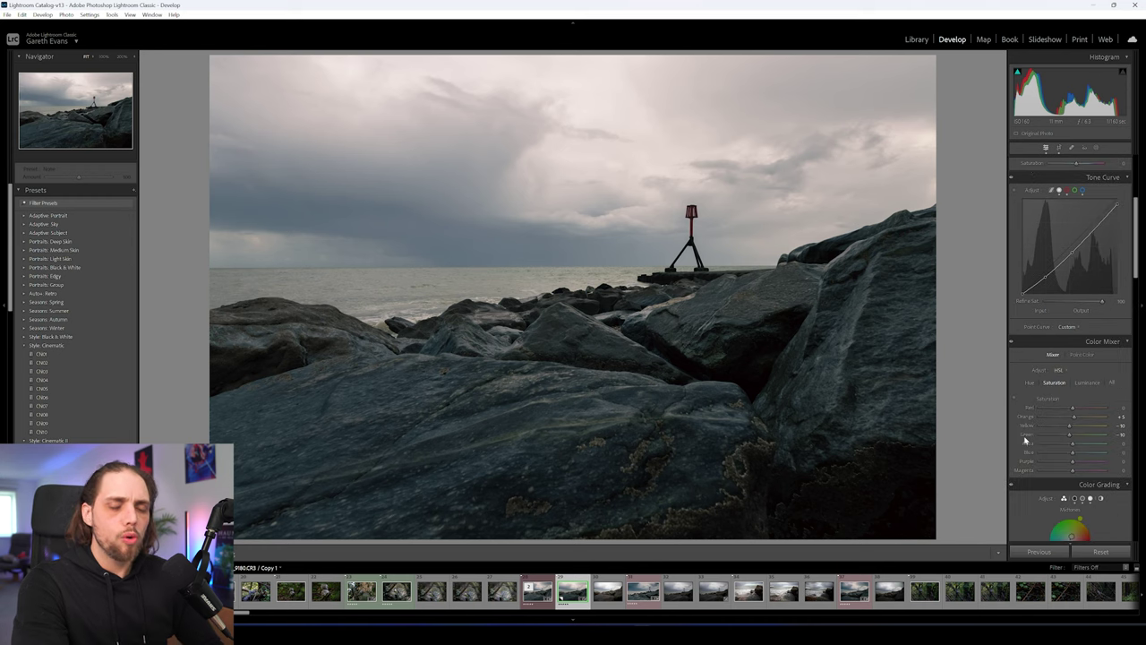
scroll(1014, 475, "up", 4)
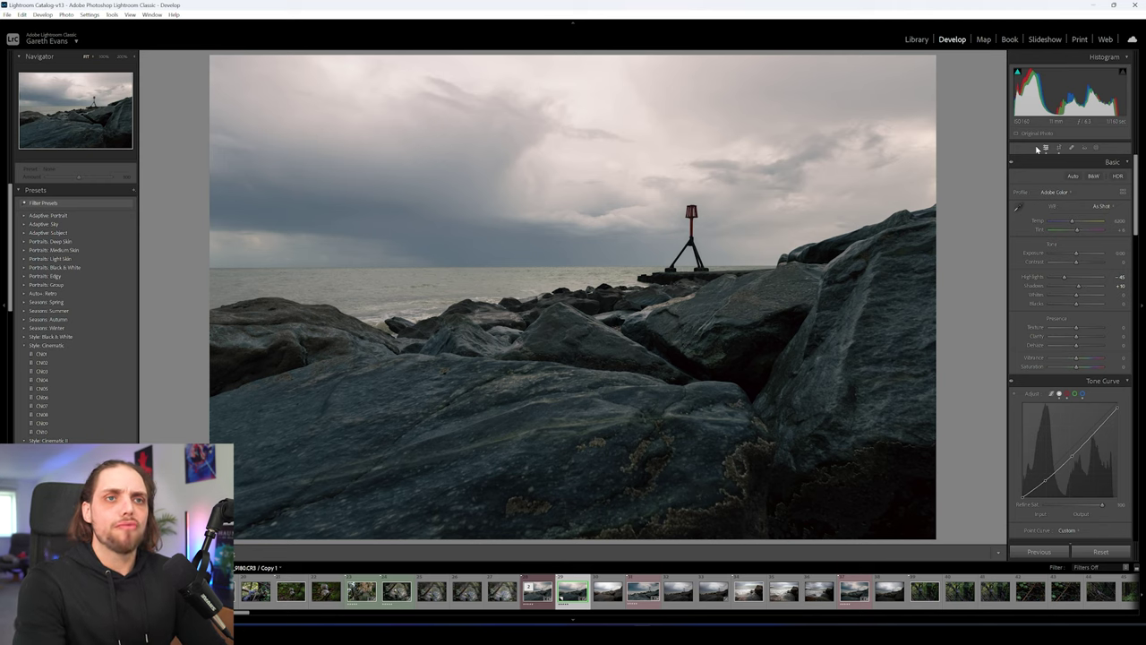
Try a large, soft brush mask across the middle of the photo with Exposure raised to about 1.28
left_click(1097, 149)
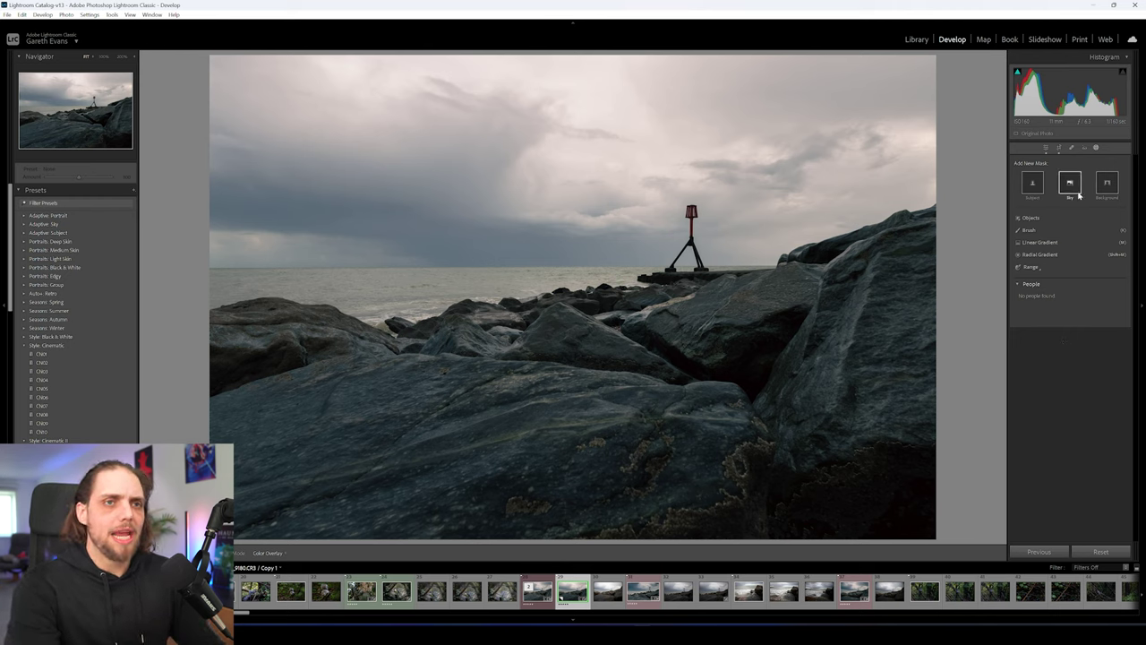
left_click(1030, 230)
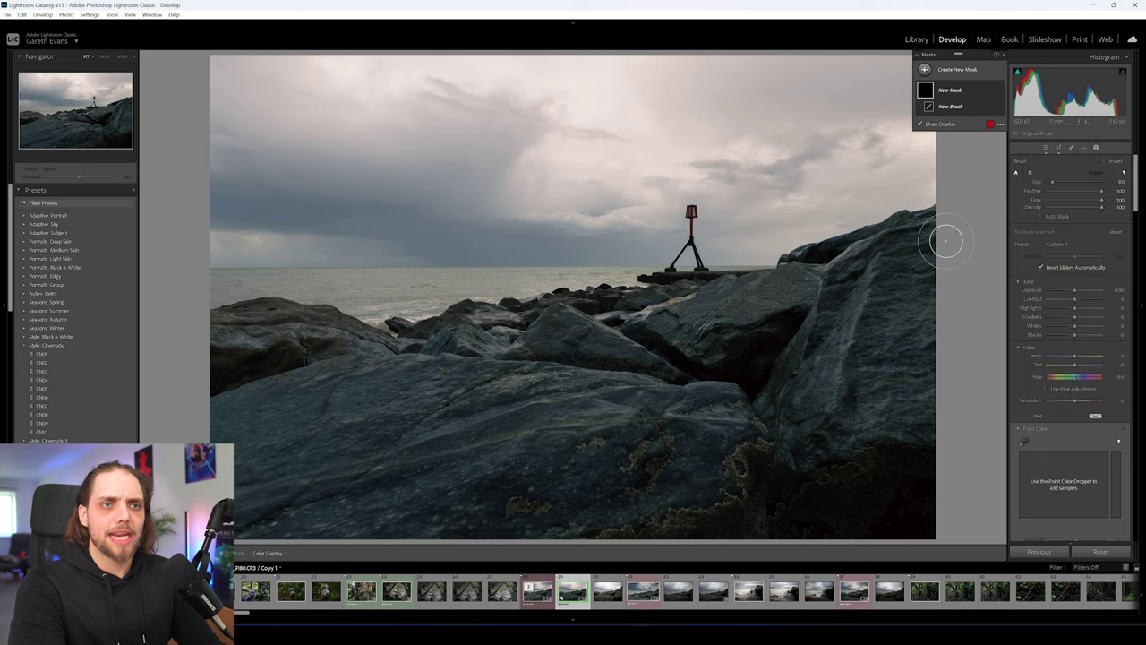
scroll(745, 290, "up", 2)
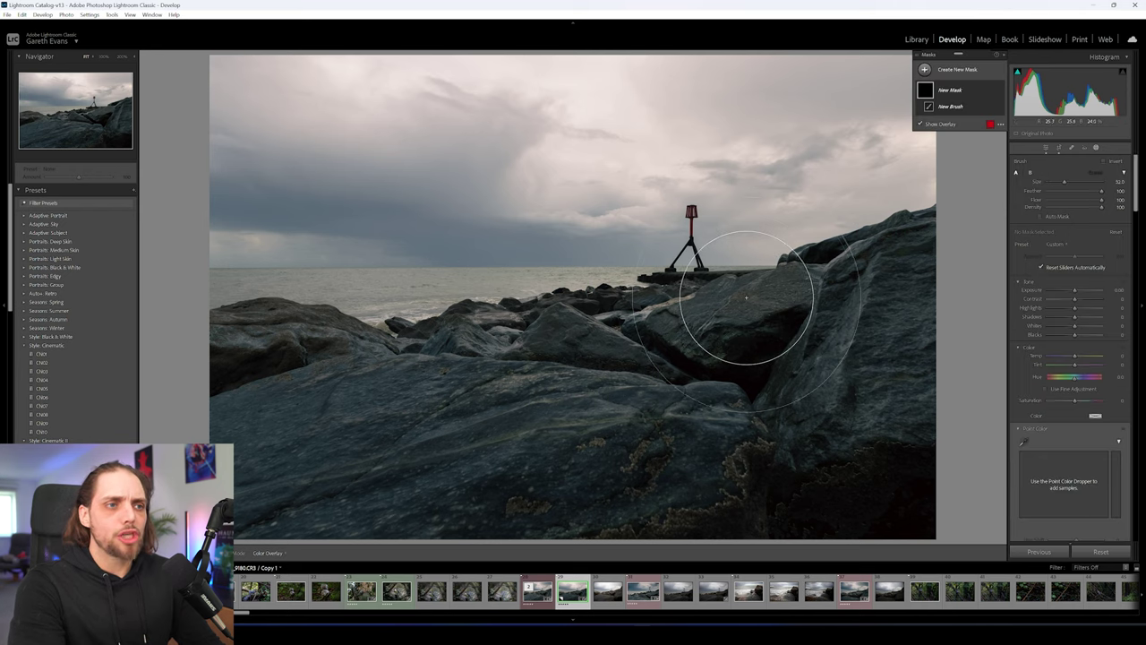
scroll(745, 293, "up", 8)
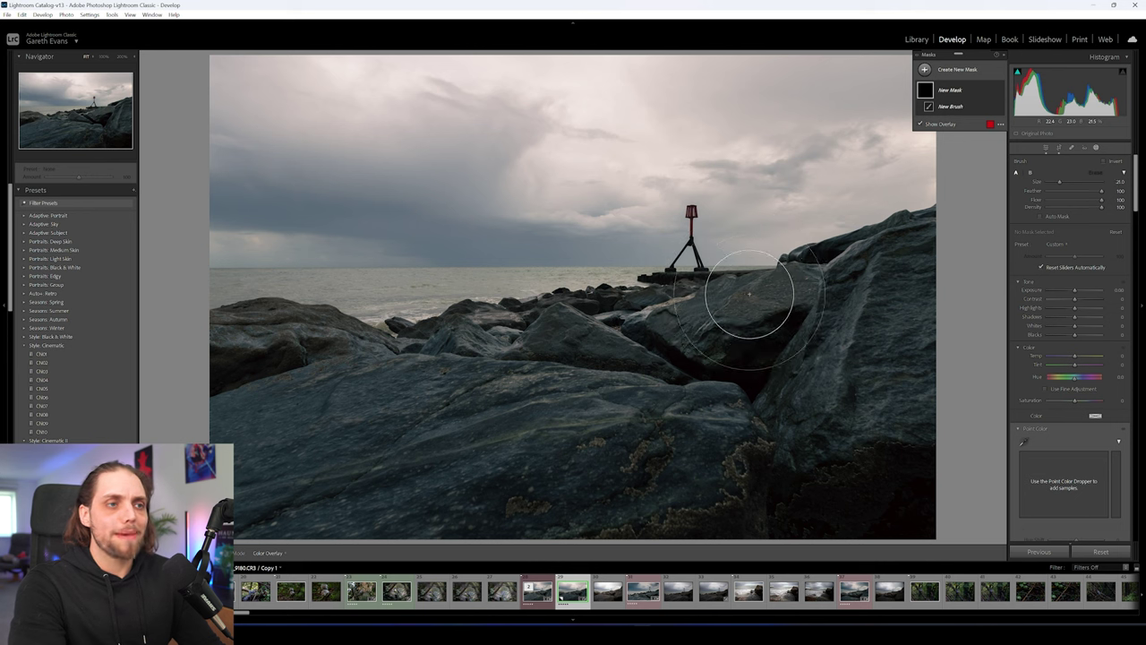
mouse_move(843, 297)
left_mouse_down()
mouse_move(585, 305)
mouse_move(733, 334)
mouse_move(704, 244)
mouse_move(688, 296)
mouse_move(425, 203)
mouse_move(611, 311)
mouse_move(576, 284)
mouse_move(643, 241)
mouse_move(641, 333)
left_mouse_up()
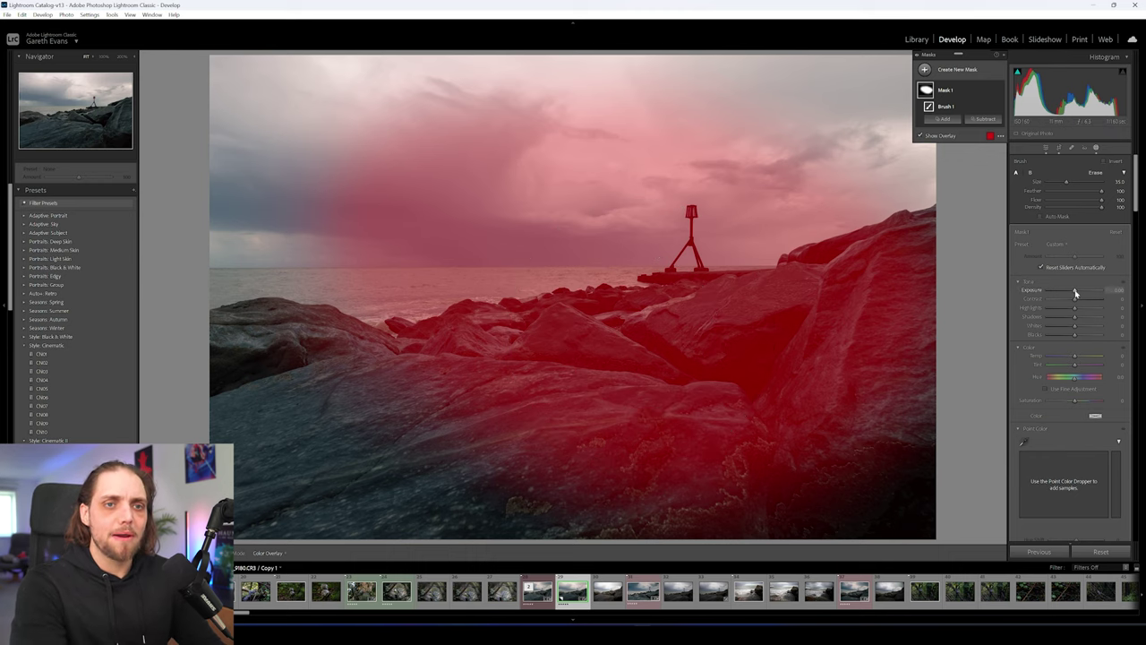
mouse_move(1075, 293)
left_mouse_down()
mouse_move(1088, 293)
mouse_move(1066, 297)
mouse_move(1096, 296)
mouse_move(1069, 303)
mouse_move(1086, 300)
left_mouse_up()
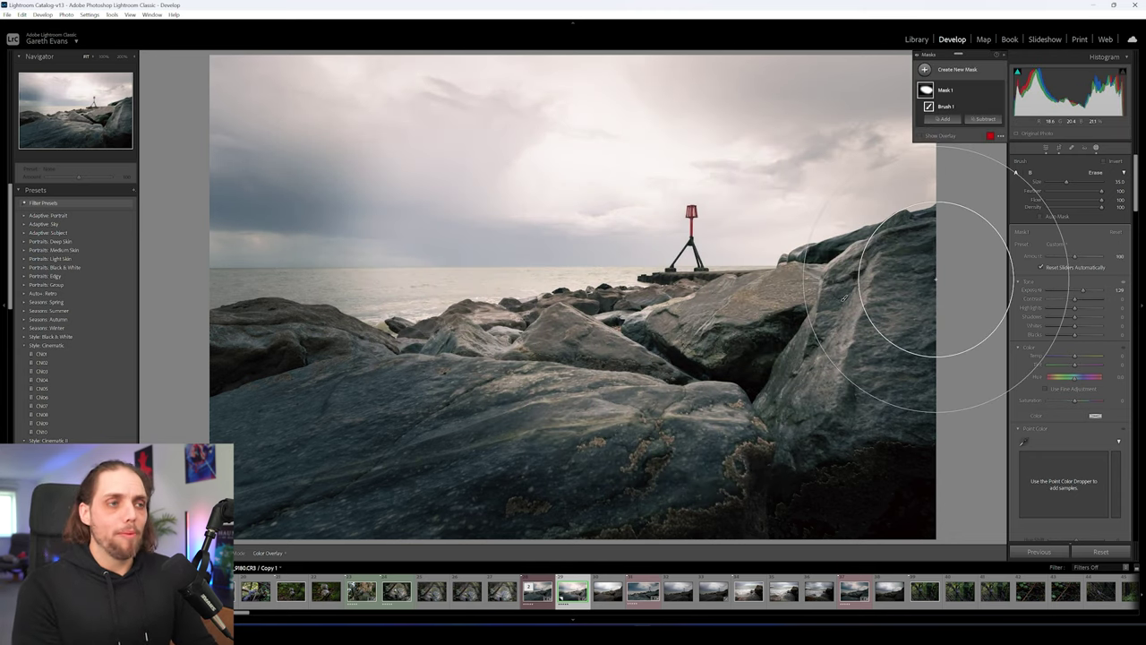
Undo the mask's exposure boost and the test brush mask across the middle of the photo
key("ctrl+z")
key("o")
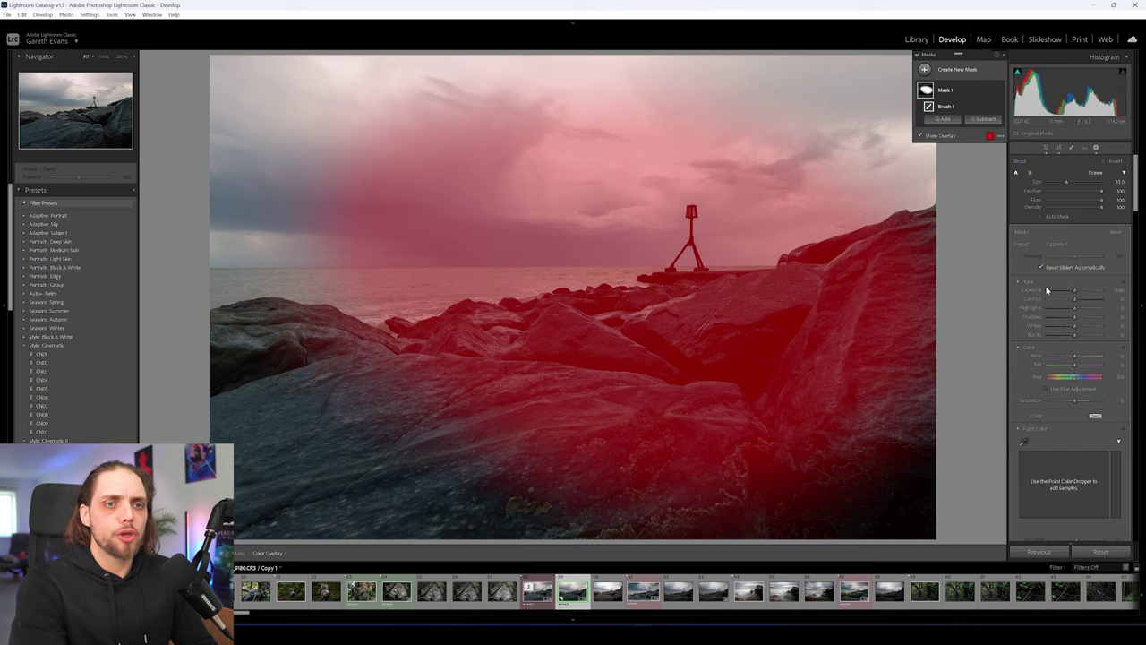
key("ctrl+z")
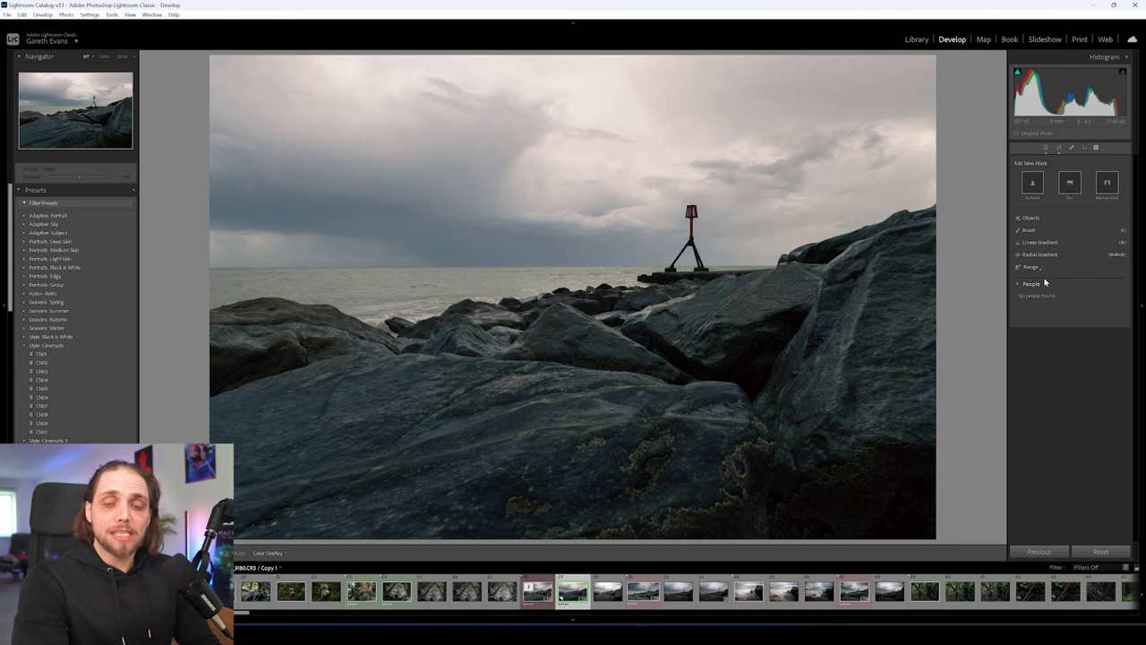
Create a new brush mask with Feather, Flow and Density at 100 and paint it over all the foreground rocks
left_click(1028, 230)
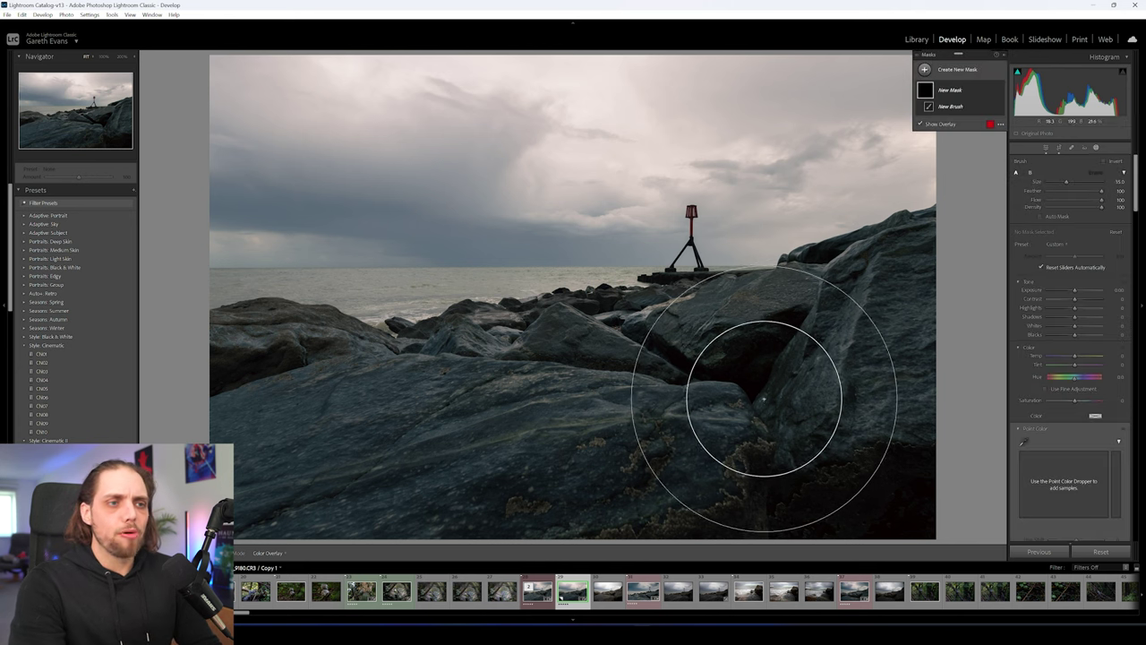
scroll(286, 435, "down", 3)
mouse_move(281, 435)
left_mouse_down()
mouse_move(289, 417)
mouse_move(592, 441)
mouse_move(257, 511)
left_mouse_up()
mouse_move(729, 358)
left_mouse_down()
mouse_move(798, 404)
mouse_move(843, 466)
mouse_move(806, 421)
left_mouse_up()
mouse_move(734, 358)
left_mouse_down()
mouse_move(256, 417)
mouse_move(261, 394)
mouse_move(249, 392)
left_mouse_up()
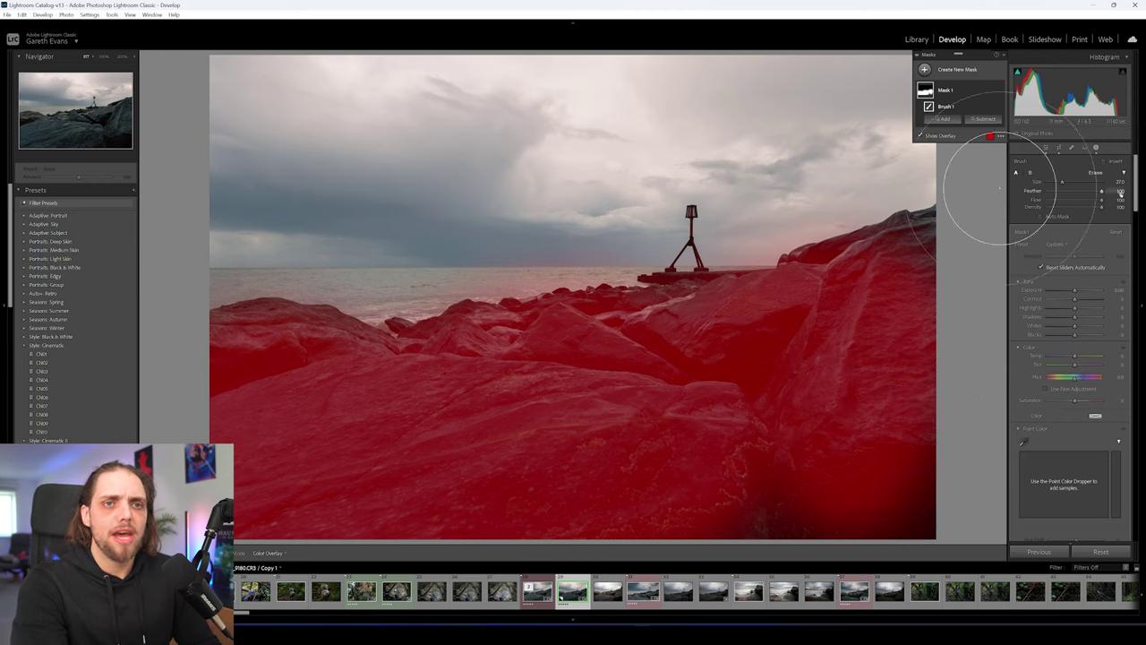
Try painting a hard-edged patch in the sky with brush Feather at 0, and undo it
left_click_drag(1102, 194, 1048, 191)
scroll(499, 236, "down", 5)
left_click_drag(498, 235, 475, 251)
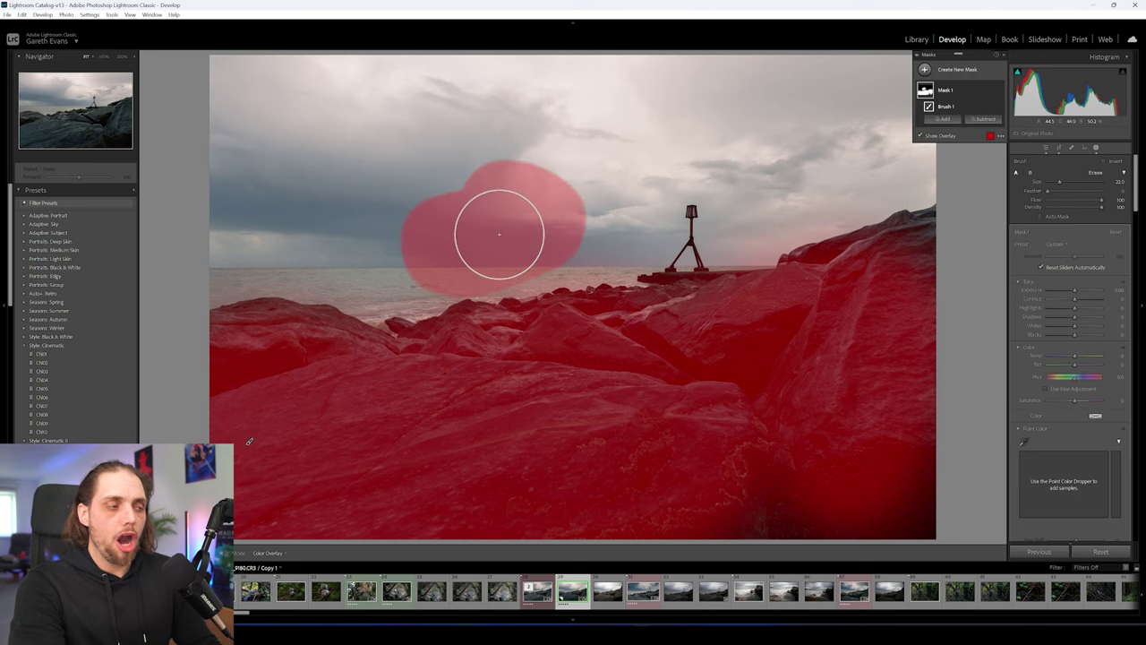
key("ctrl+z")
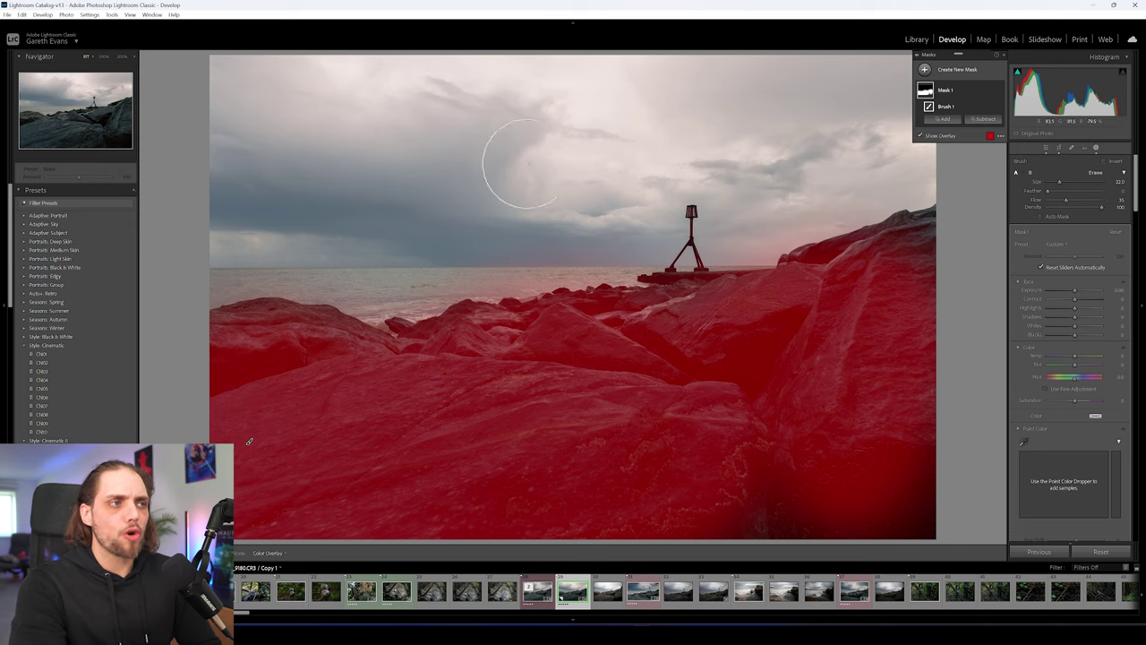
Try building up overlapping brush strokes across the clouds with Flow at about 35 and Feather at 0
left_click_drag(305, 205, 582, 179)
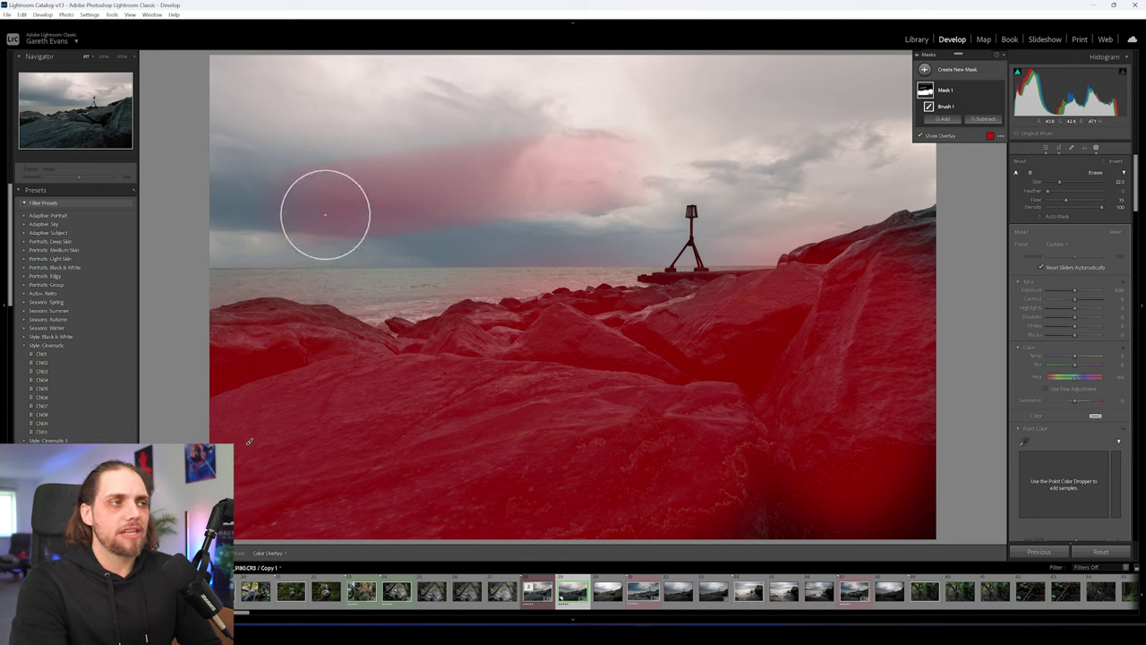
left_click_drag(314, 207, 576, 176)
left_click_drag(333, 191, 591, 176)
left_click_drag(348, 196, 596, 171)
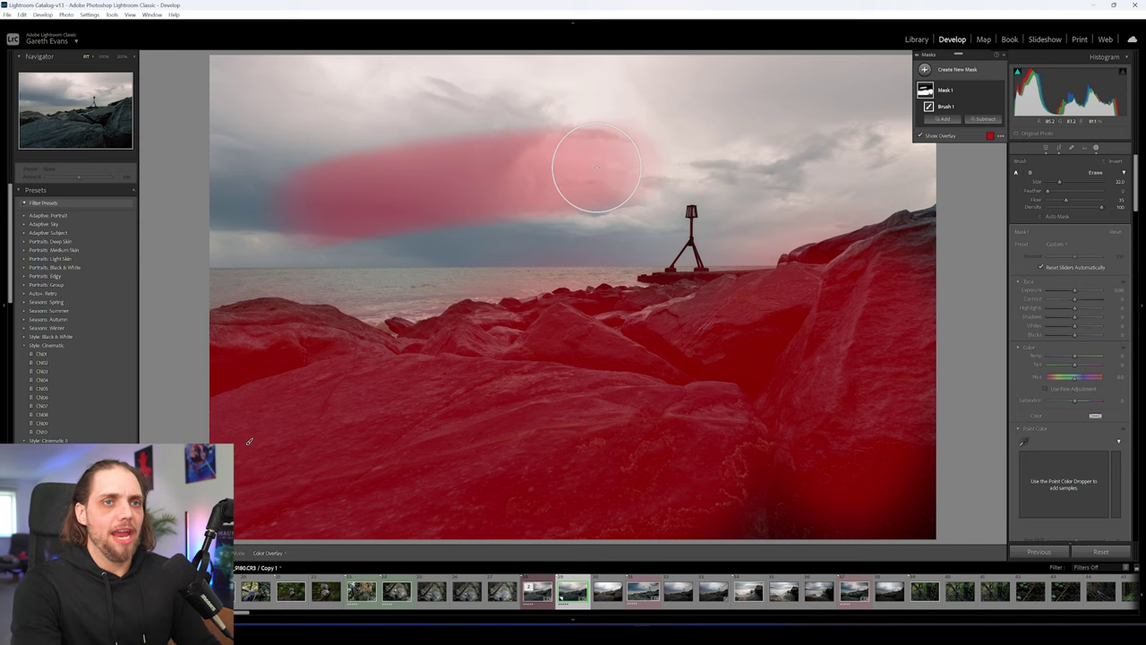
Undo the test strokes in the clouds and restore the brush's Feather and Flow to 100
key("ctrl+z")
key("ctrl+z")
key("ctrl+z")
key("ctrl+z")
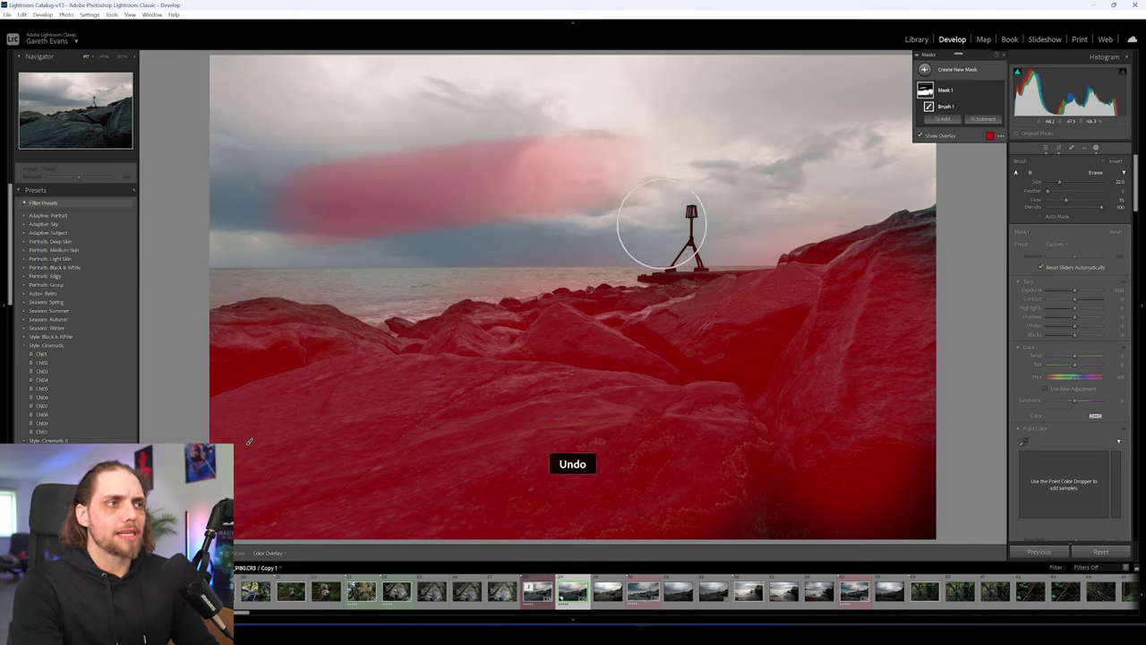
left_click_drag(1055, 191, 1103, 191)
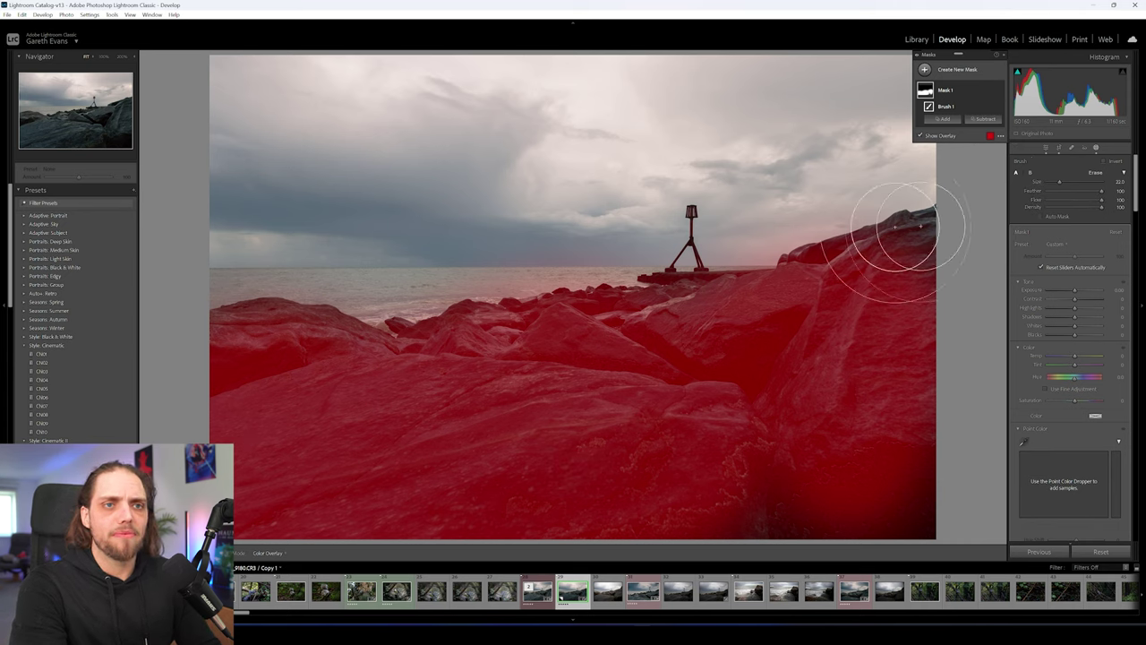
scroll(690, 304, "up", 2)
scroll(691, 305, "down", 2)
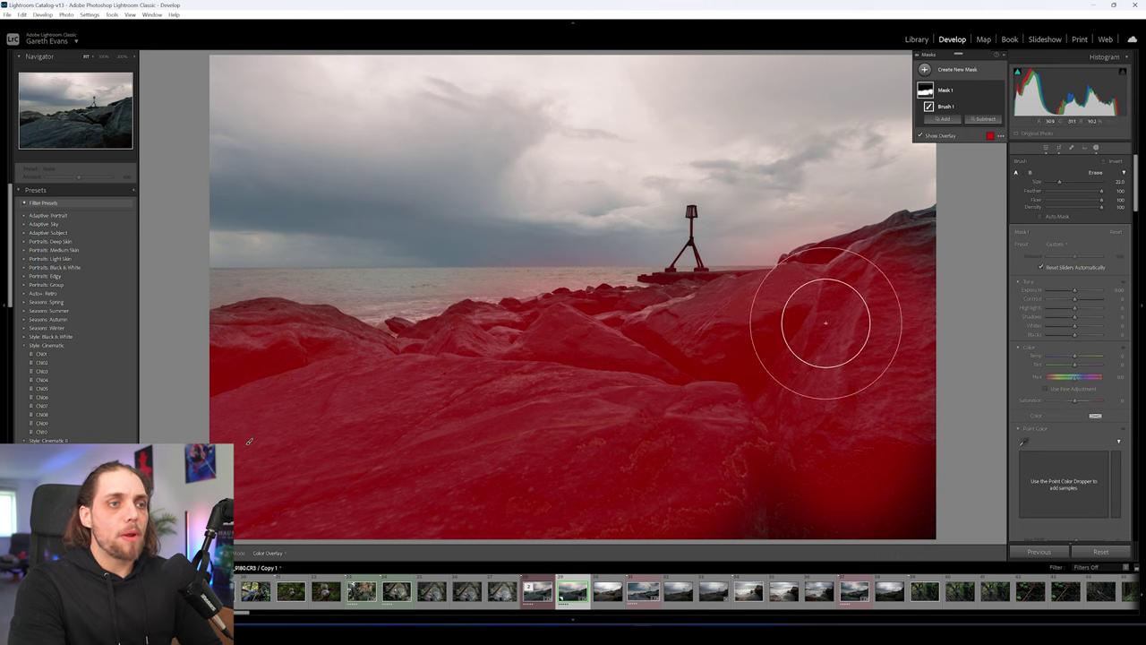
Raise the Exposure of the foreground rocks' mask to 0.43 and increase its Clarity slightly
left_click_drag(1076, 293, 1078, 294)
scroll(1021, 364, "down", 6)
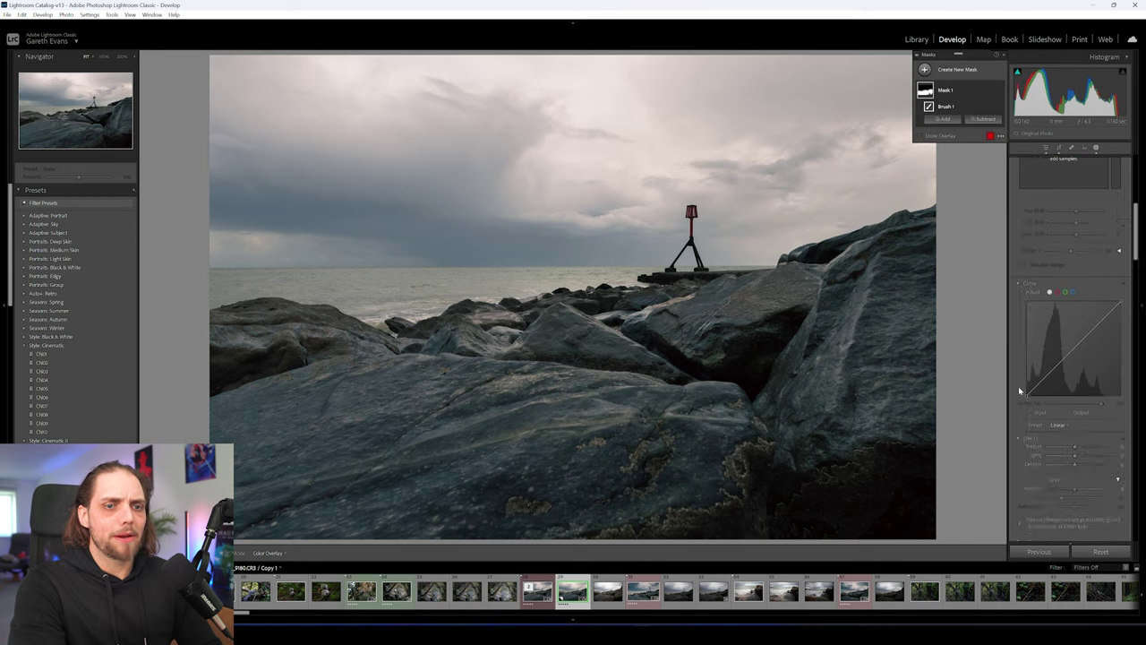
left_click_drag(1075, 456, 1078, 458)
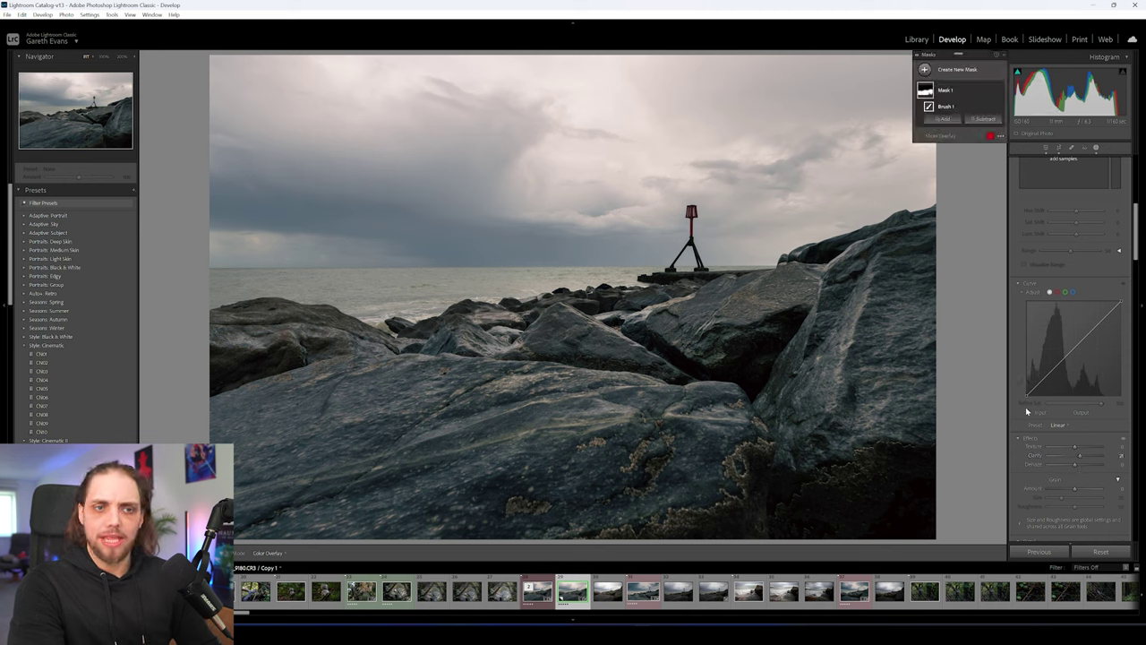
scroll(1018, 412, "up", 6)
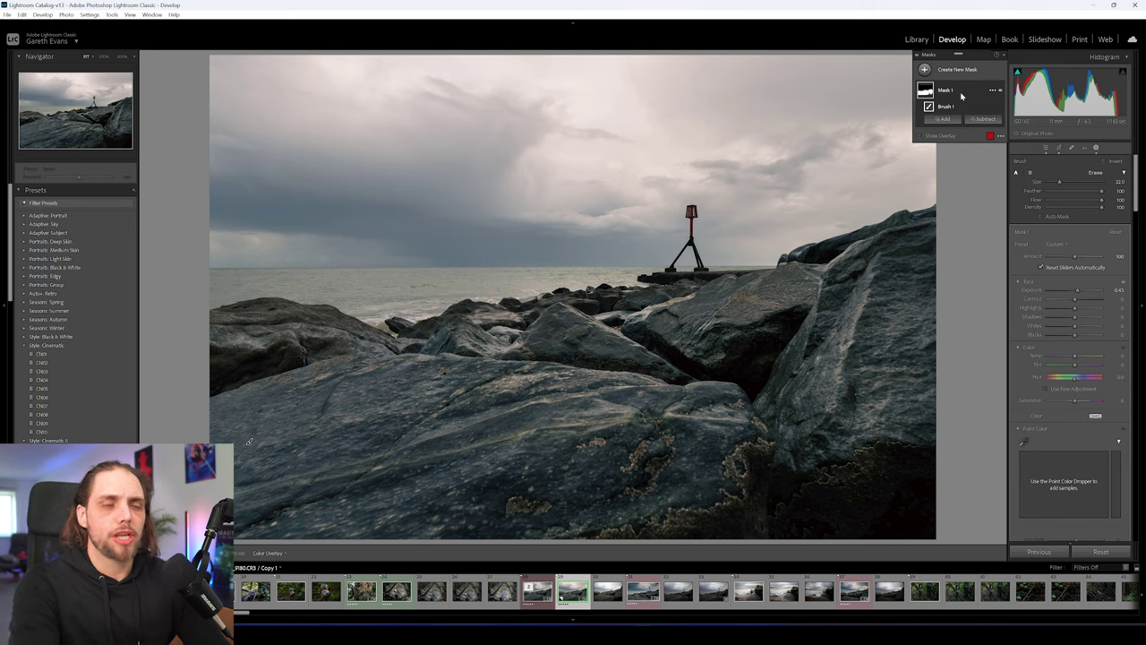
Rename the mask of the foreground rocks to Rock Mask and expand its components
double_click(946, 91)
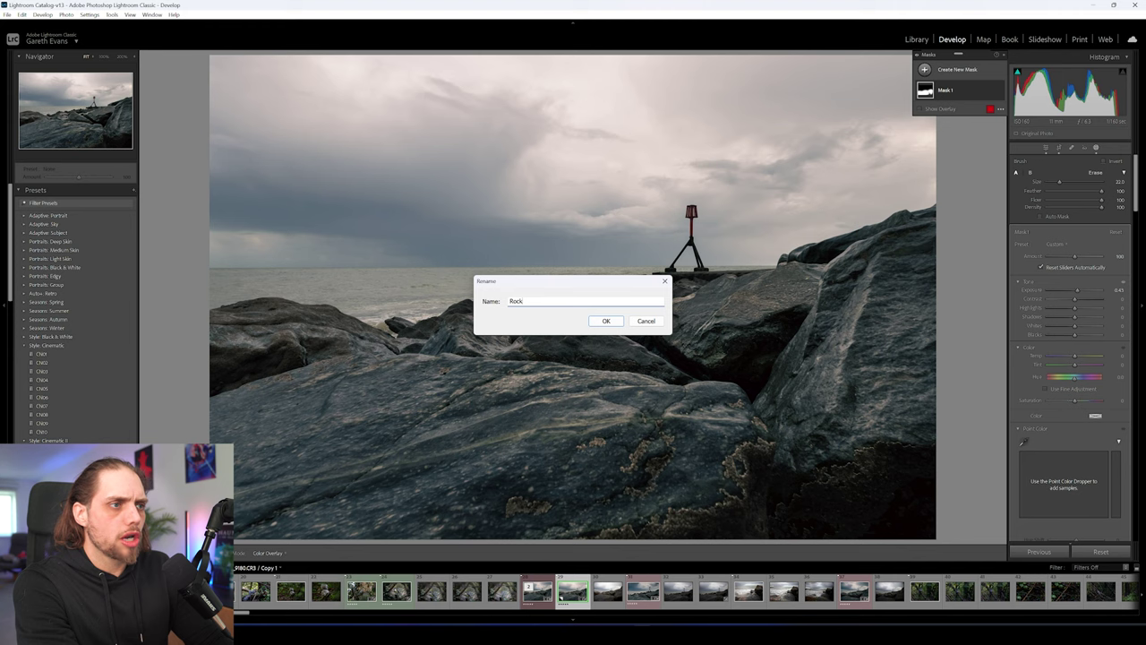
key("Return")
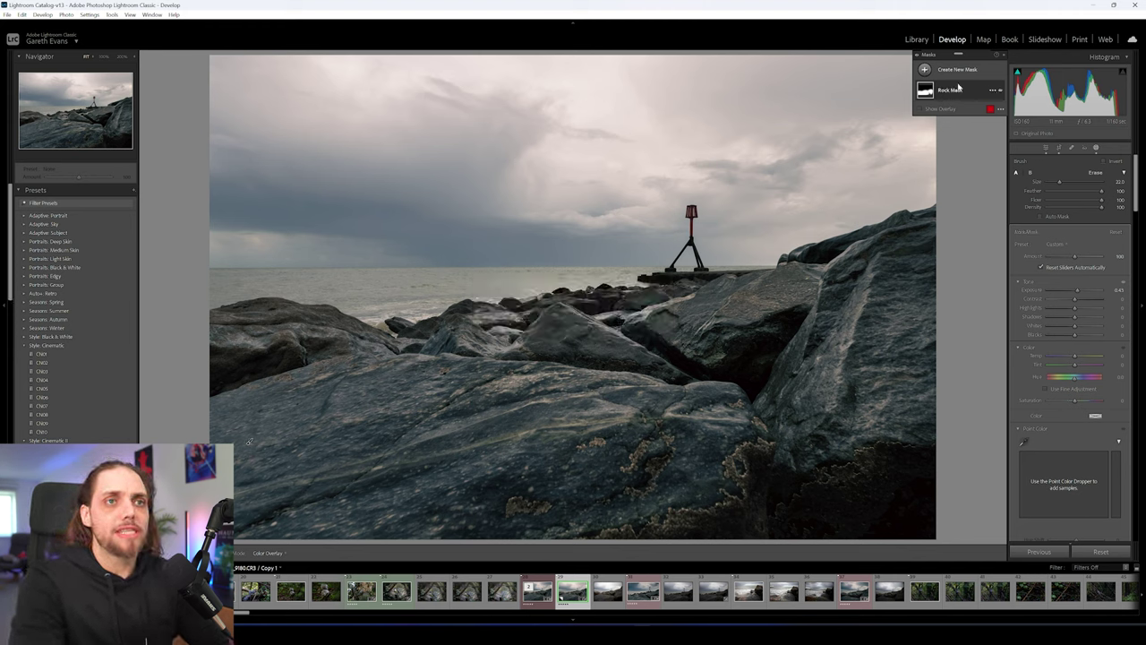
left_click(963, 92)
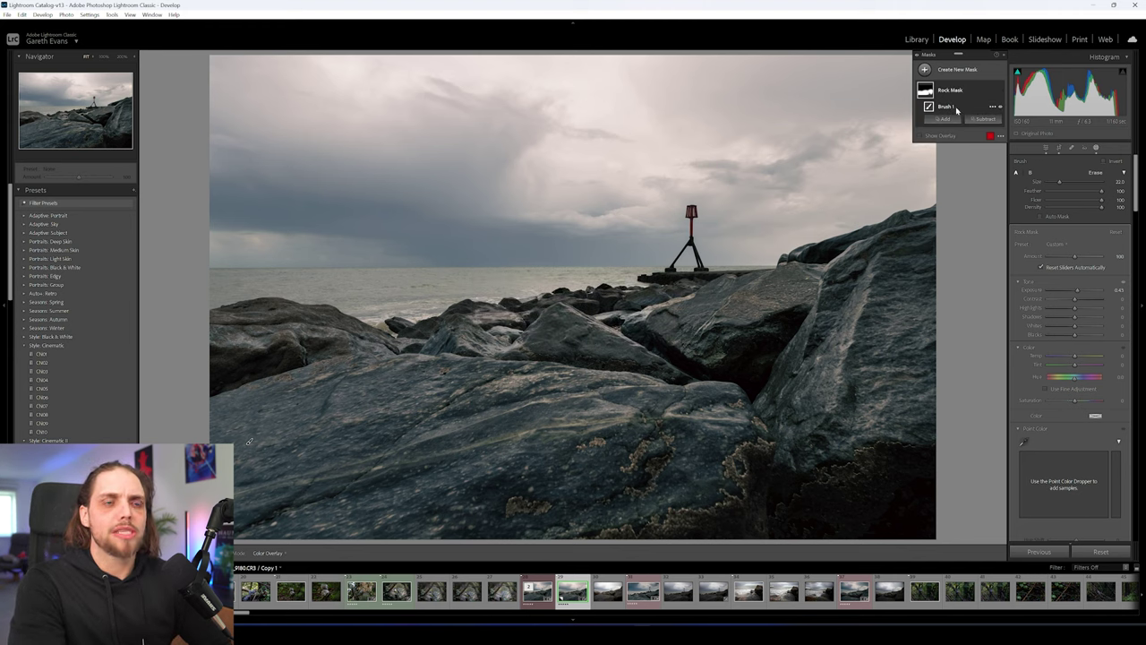
Examine the Rock Mask's brush coverage and the options for adding to or subtracting from it
left_click(948, 108)
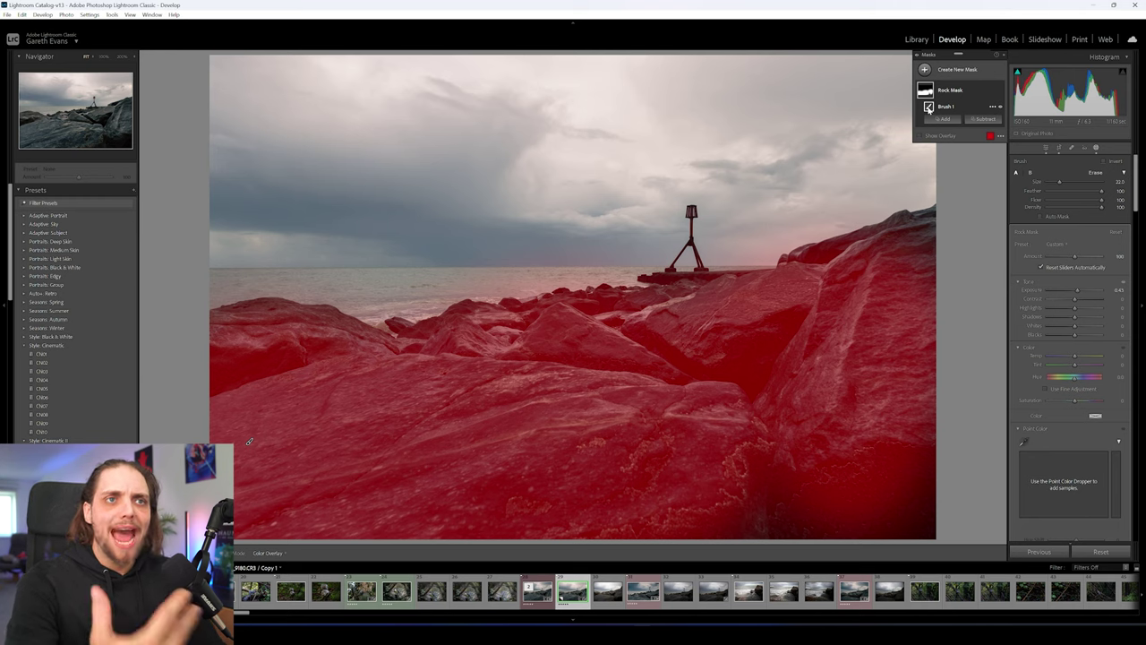
left_click(964, 93)
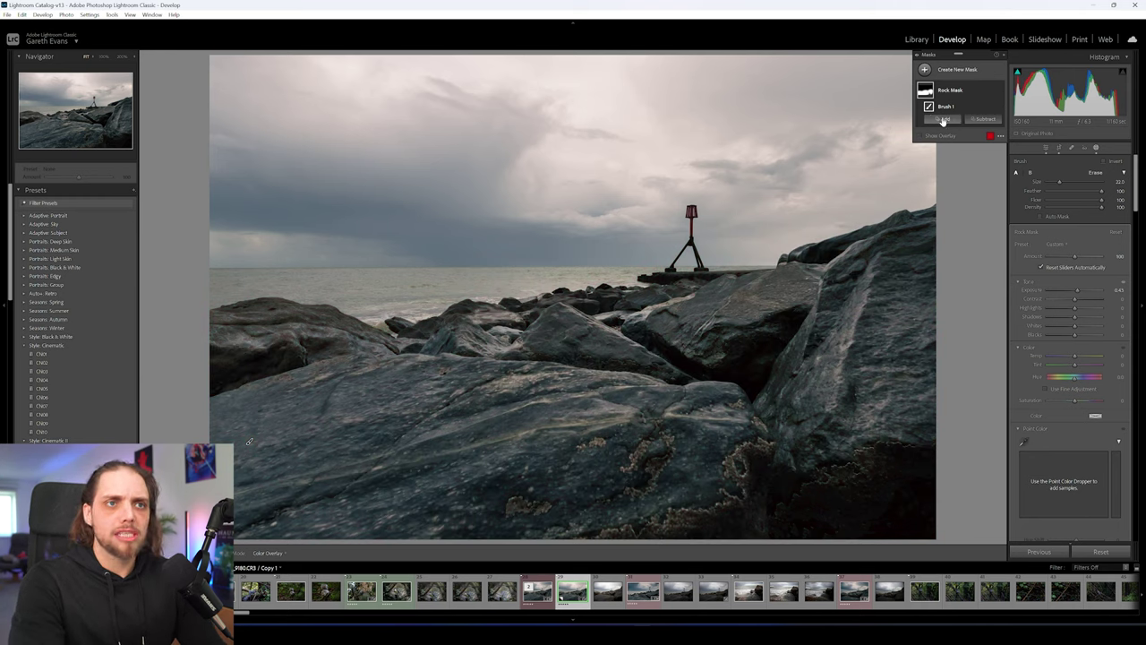
left_click(942, 119)
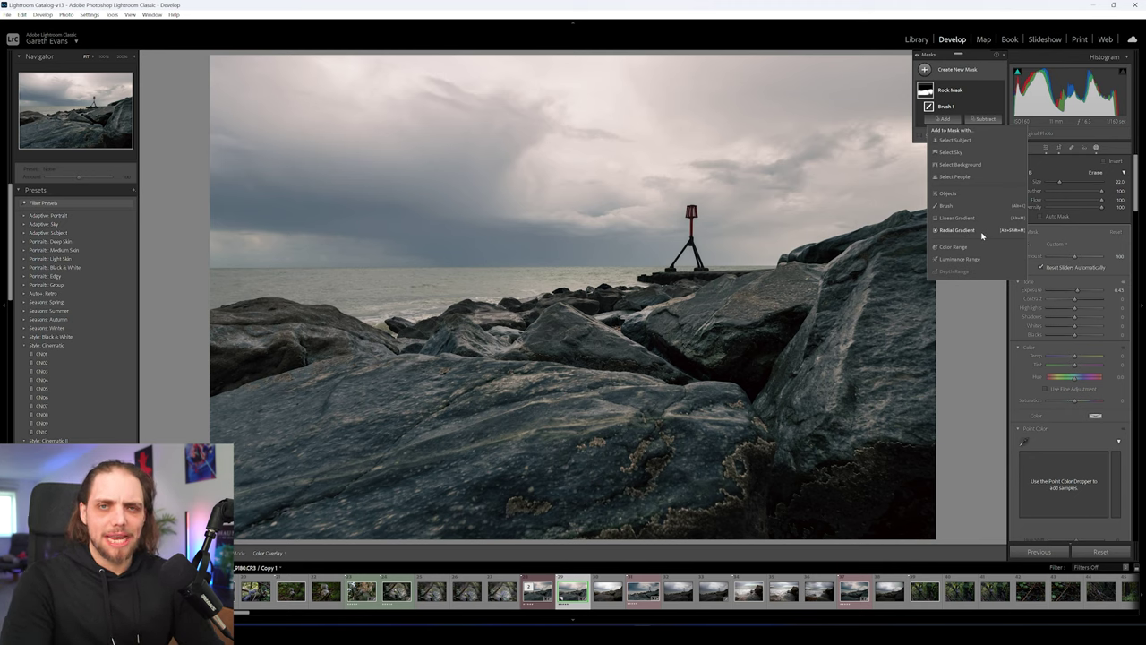
left_click(985, 119)
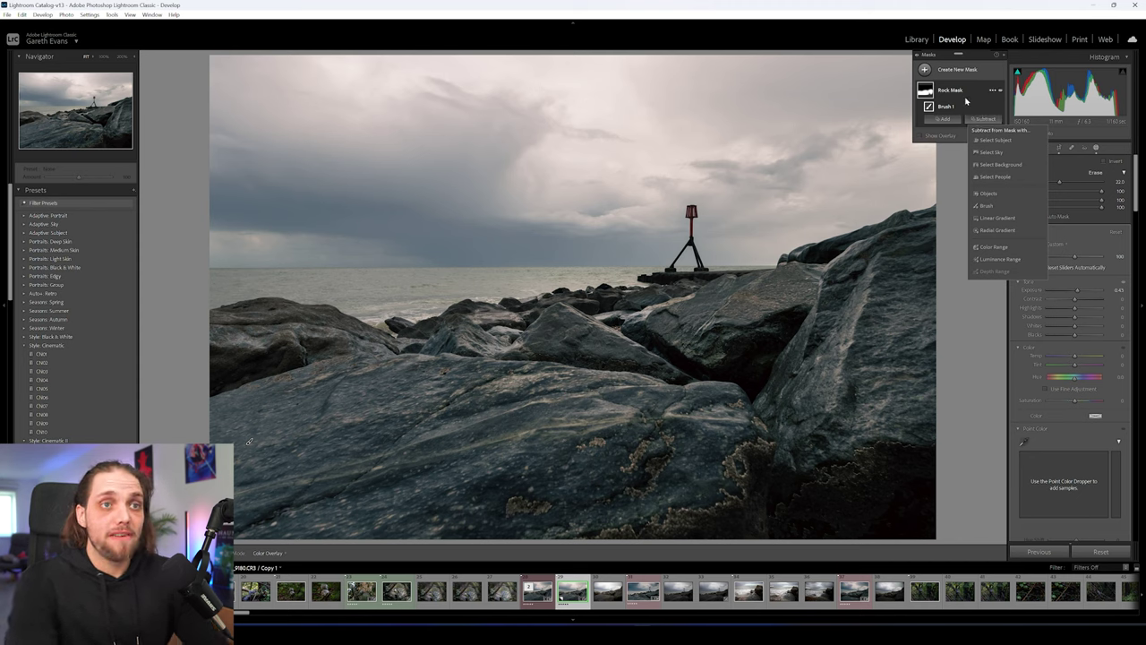
left_click(967, 95)
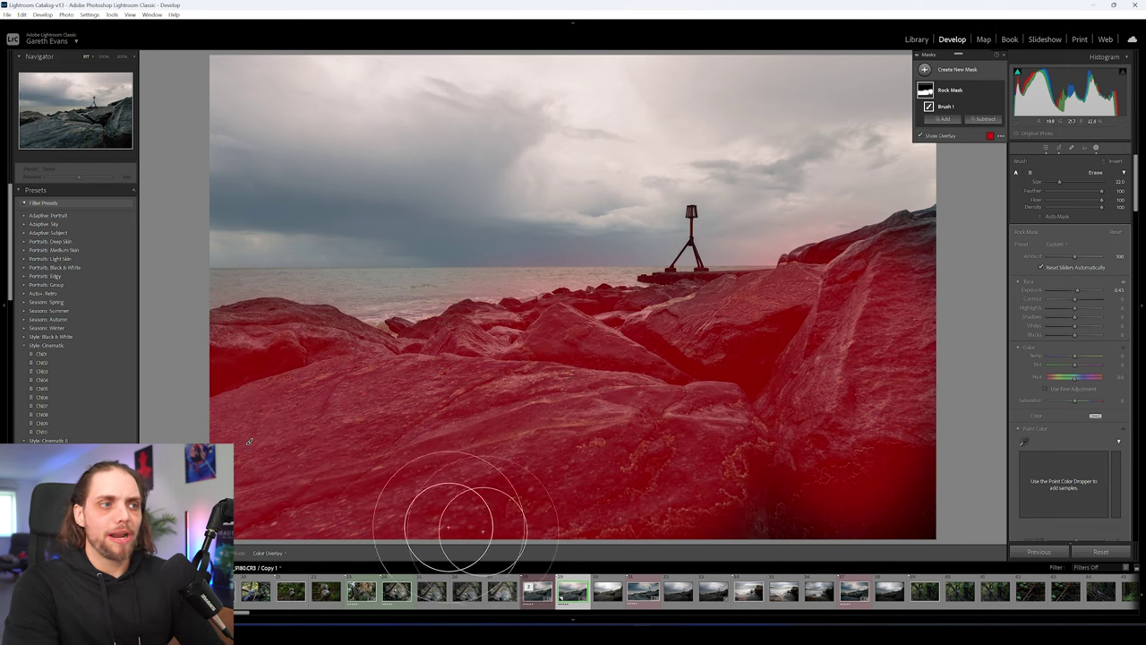
key("o")
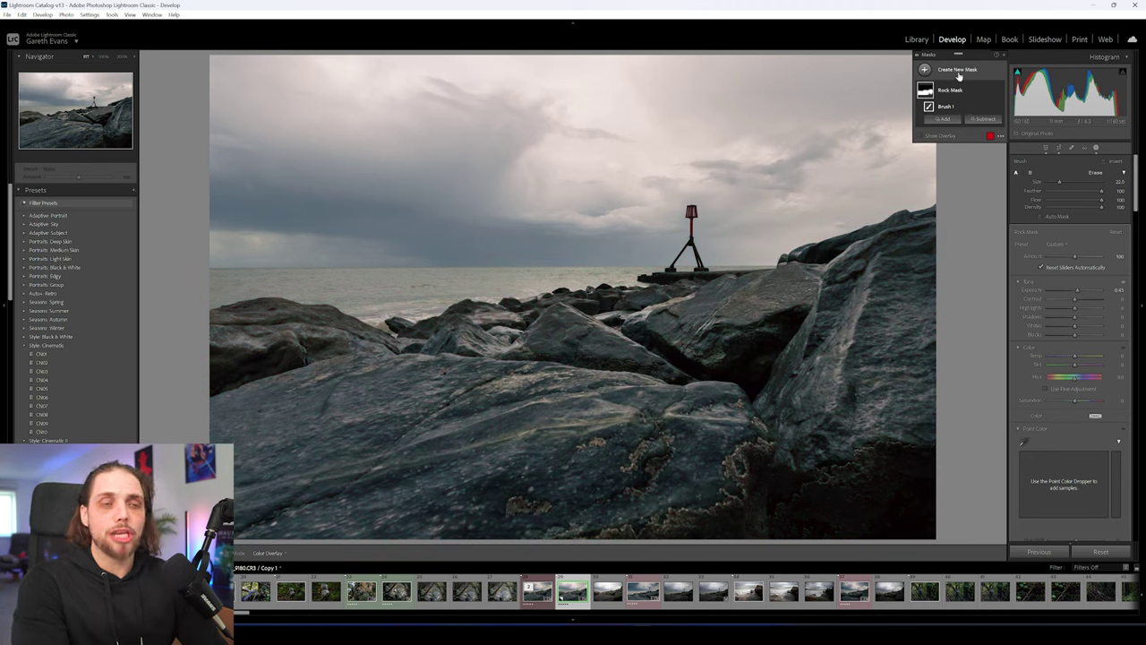
Create an automatic sky-selection mask, lower its Exposure slightly and raise its Clarity and Dehaze
left_click(958, 72)
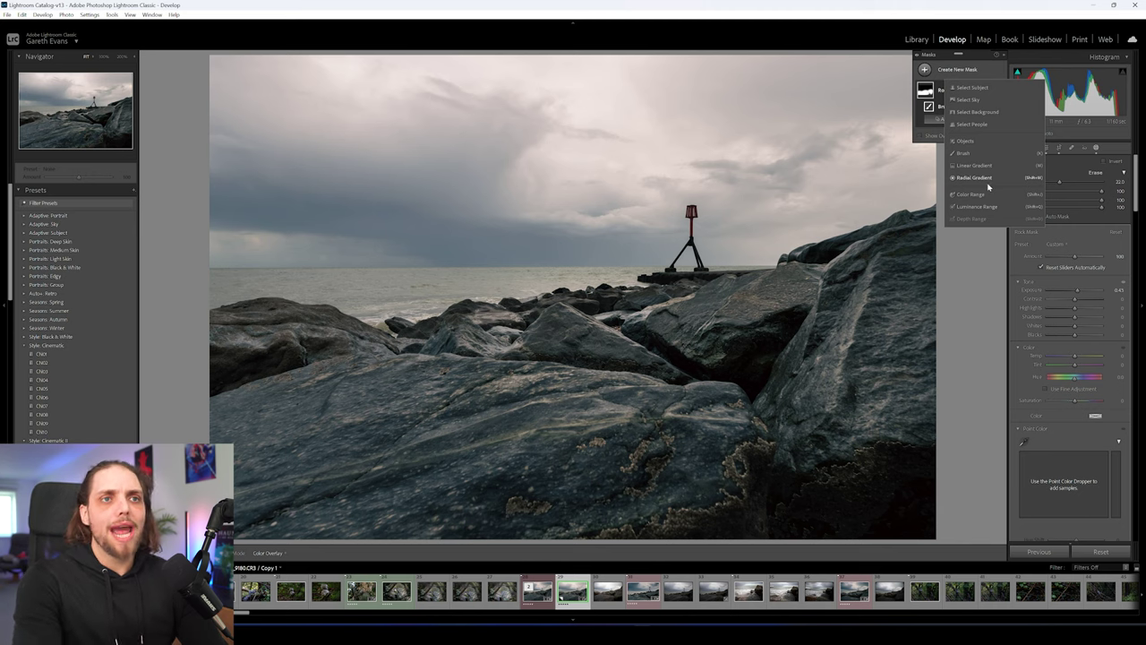
left_click(964, 100)
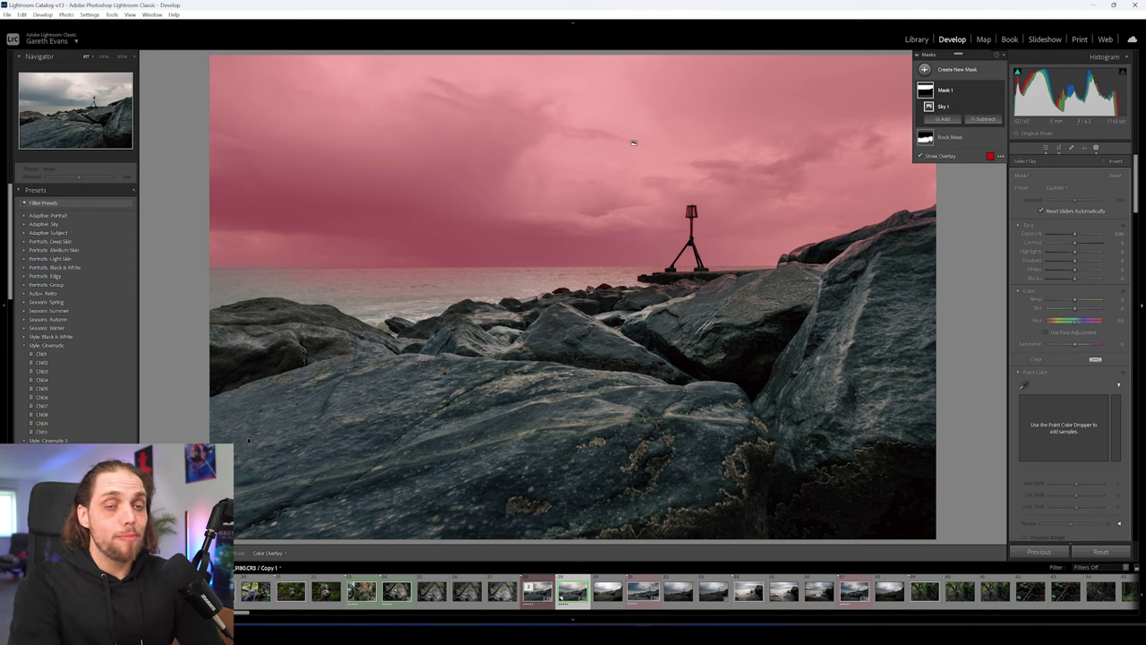
left_click_drag(1073, 234, 1074, 238)
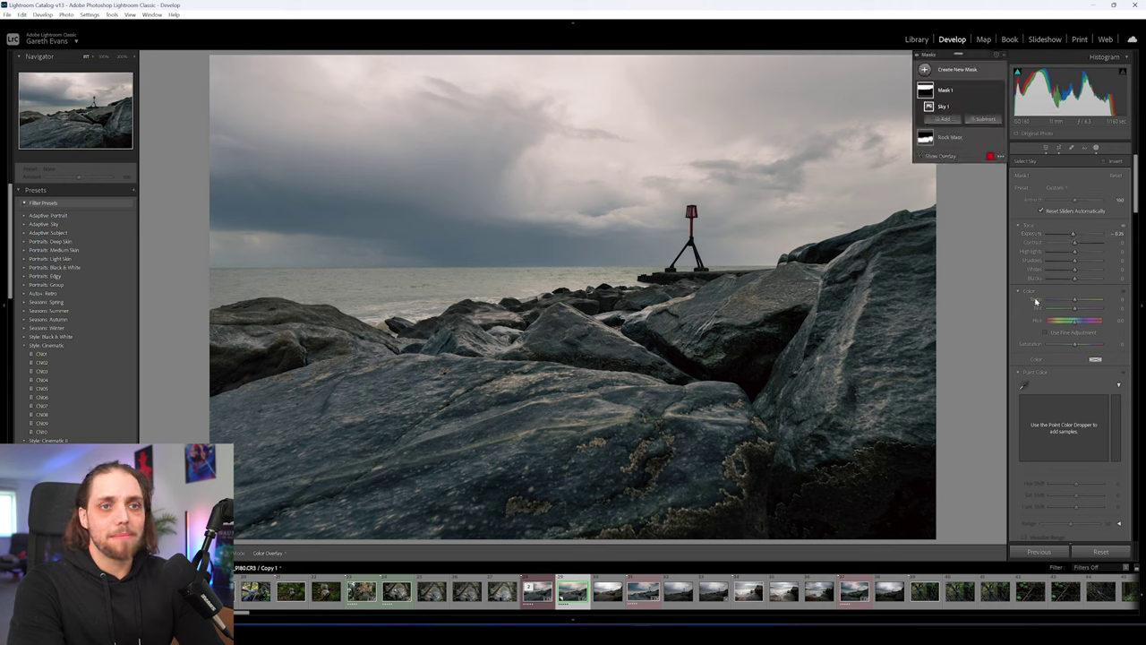
scroll(1030, 301, "down", 4)
scroll(1028, 301, "down", 2)
left_click_drag(1075, 410, 1063, 404)
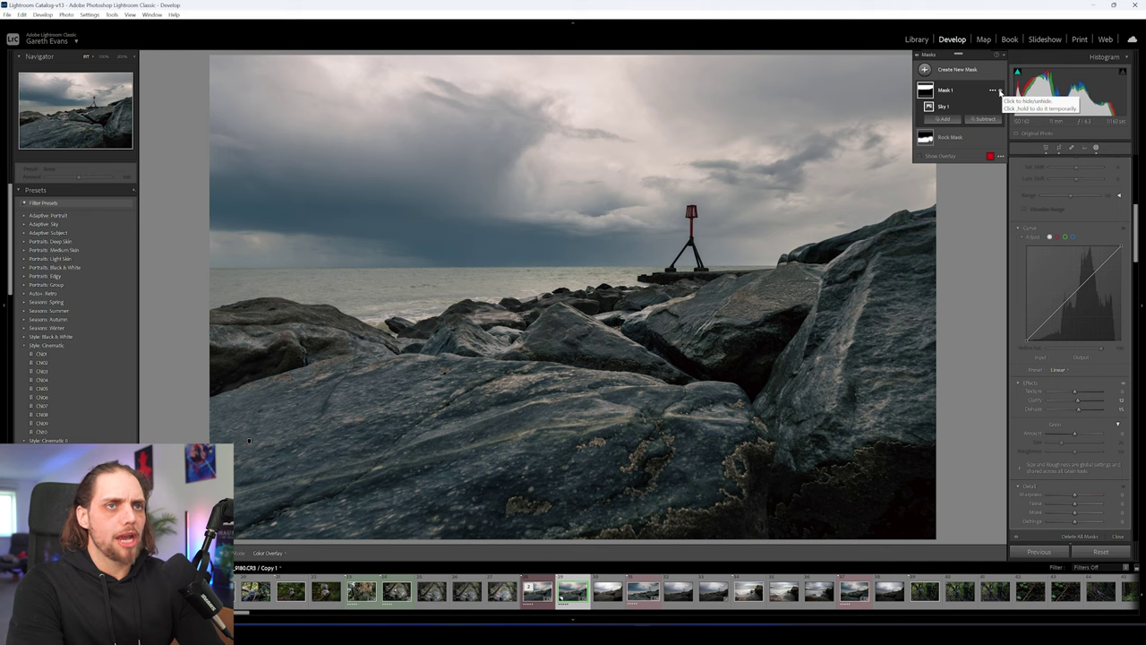
Compare the sky with its new mask hidden and shown, and rename the mask to Sky Mask
left_click(999, 92)
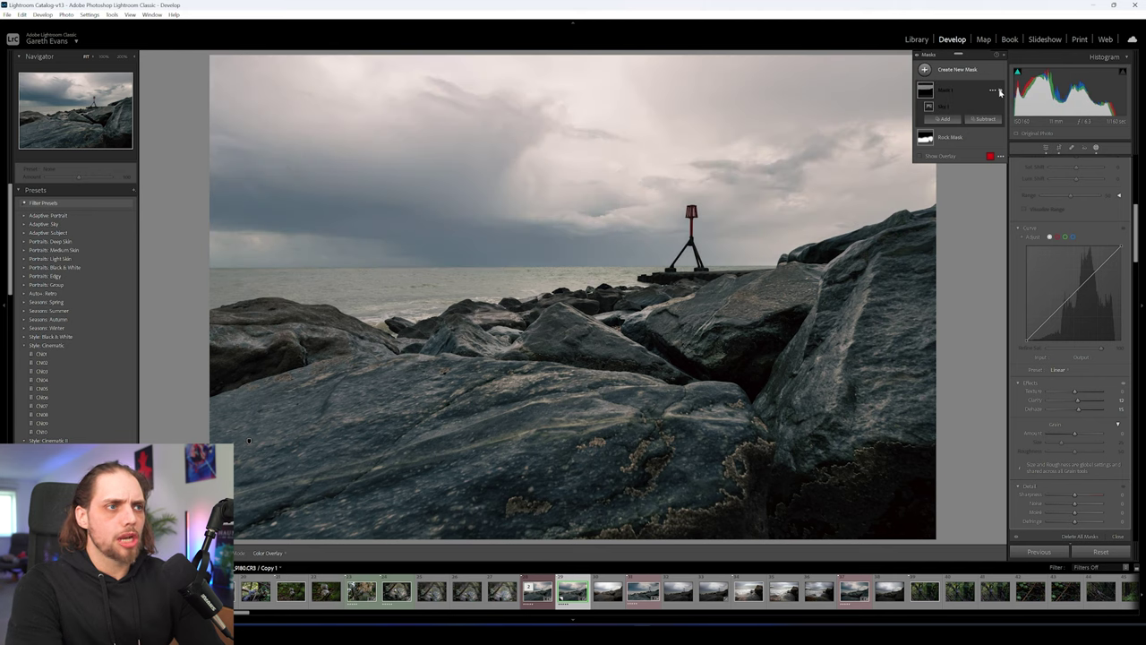
left_click(999, 92)
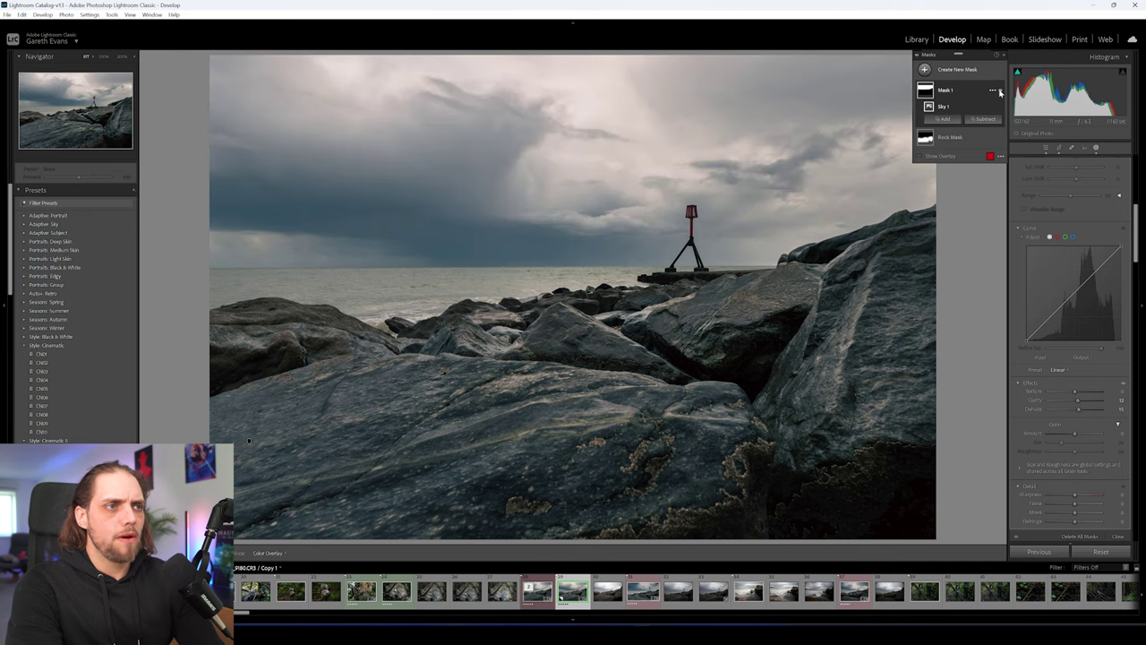
double_click(954, 91)
type("Sky Mask")
key("Return")
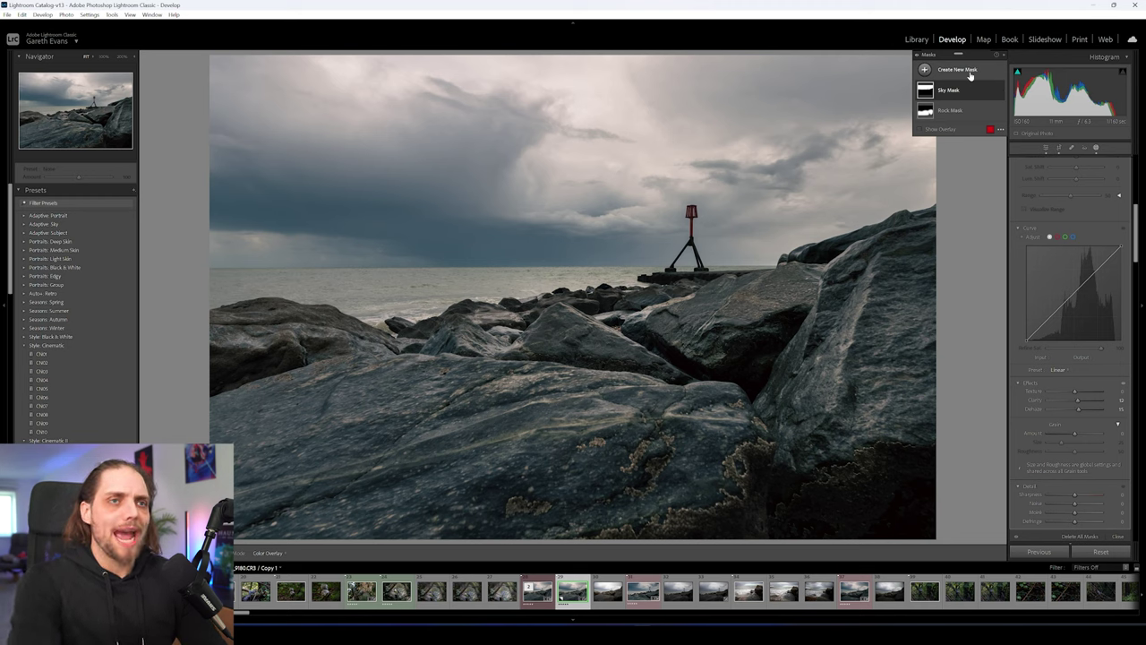
Add a wide, flat radial gradient mask across the horizon and raise its Exposure
left_click(964, 75)
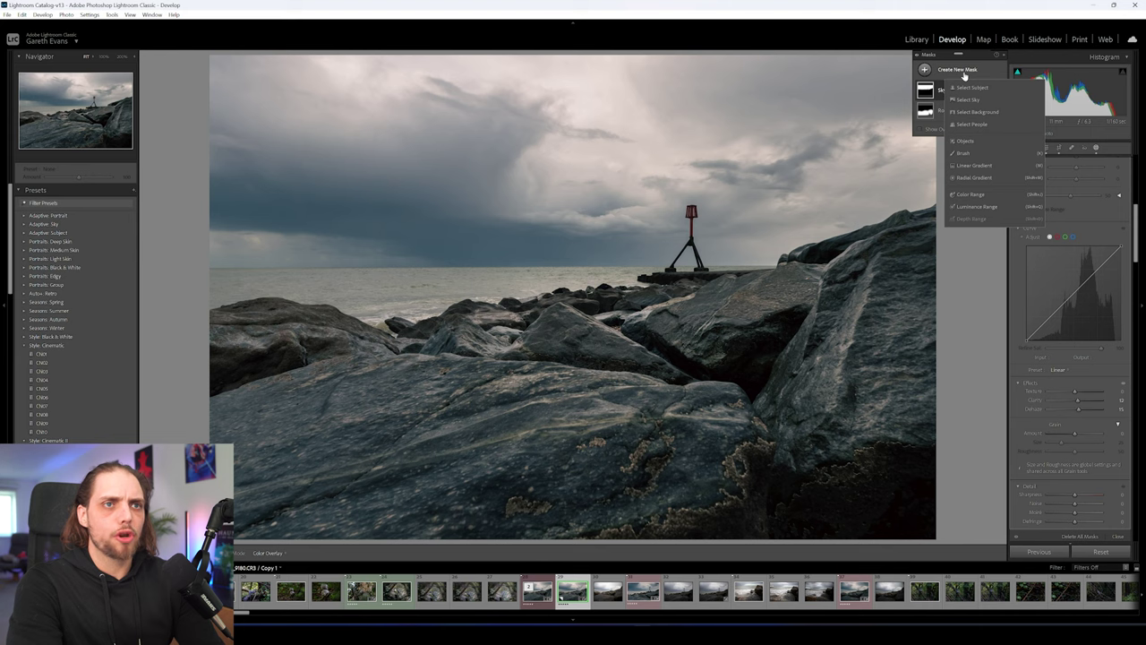
left_click(975, 179)
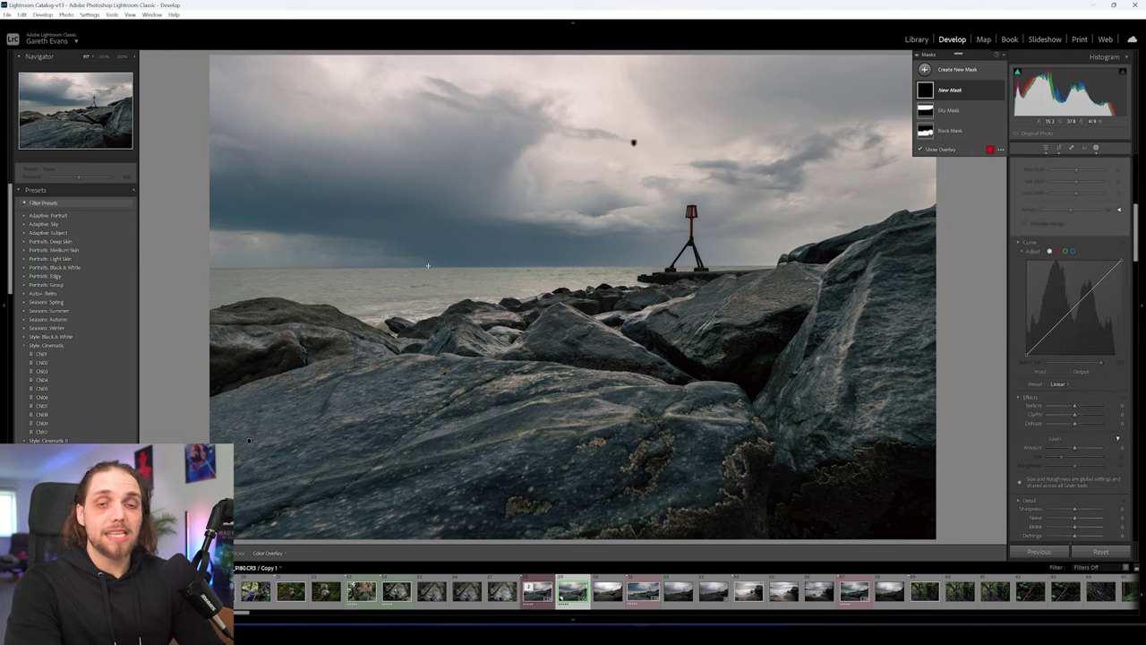
left_click_drag(378, 234, 847, 246)
left_click_drag(404, 241, 587, 261)
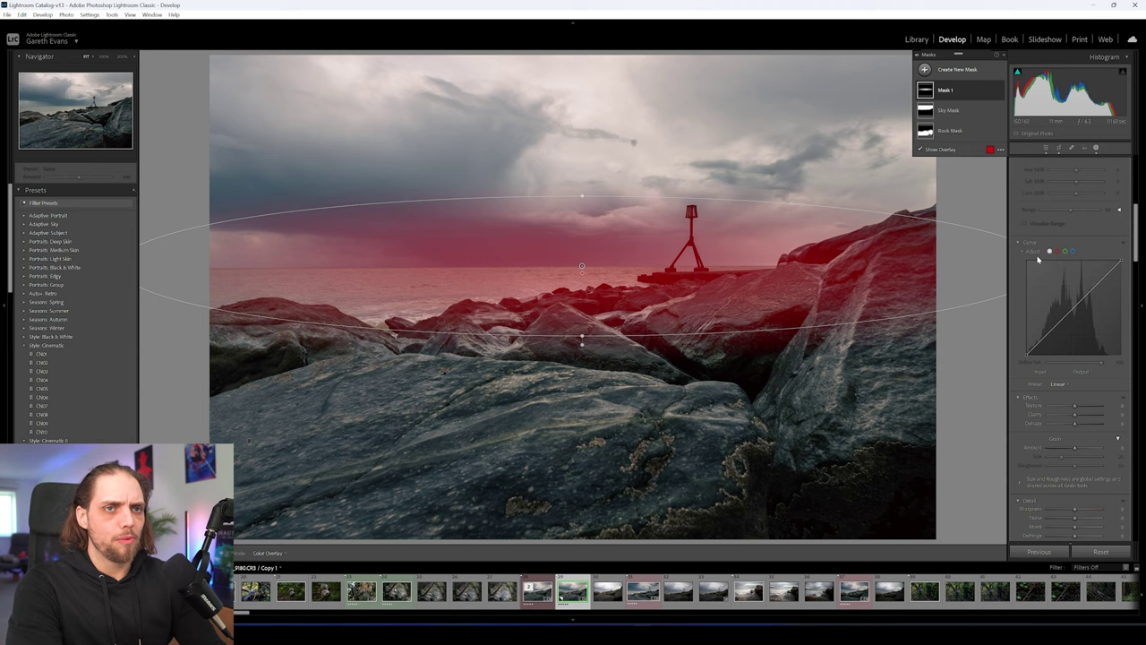
scroll(1019, 295, "up", 5)
left_click_drag(1074, 251, 1078, 249)
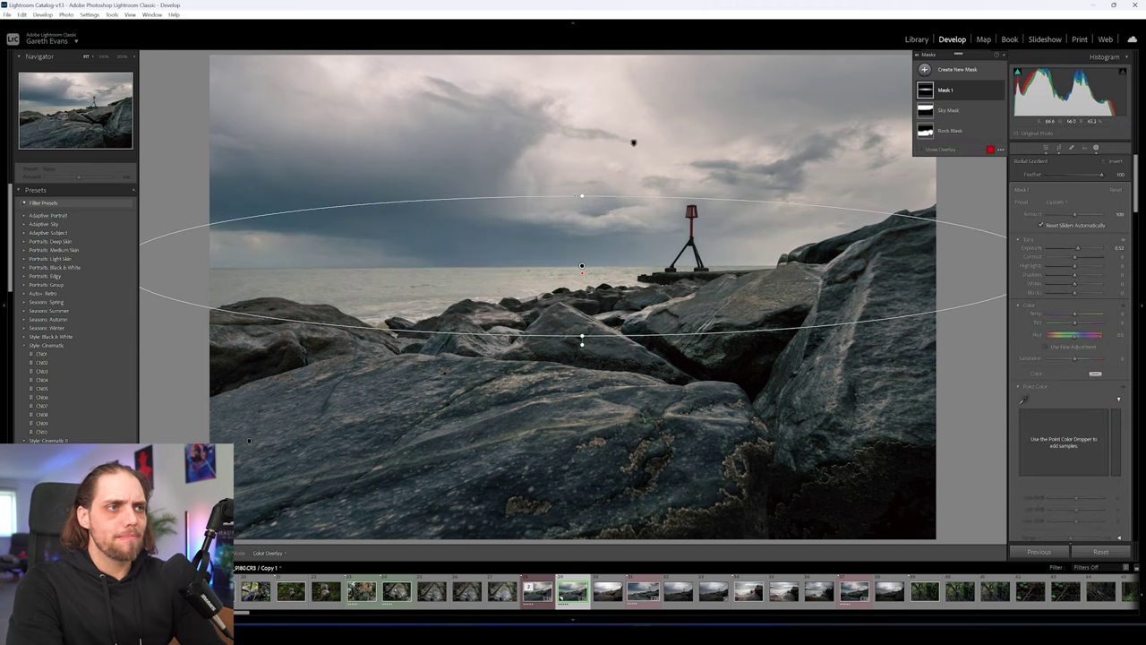
double_click(1079, 250)
left_click_drag(1079, 250, 1082, 250)
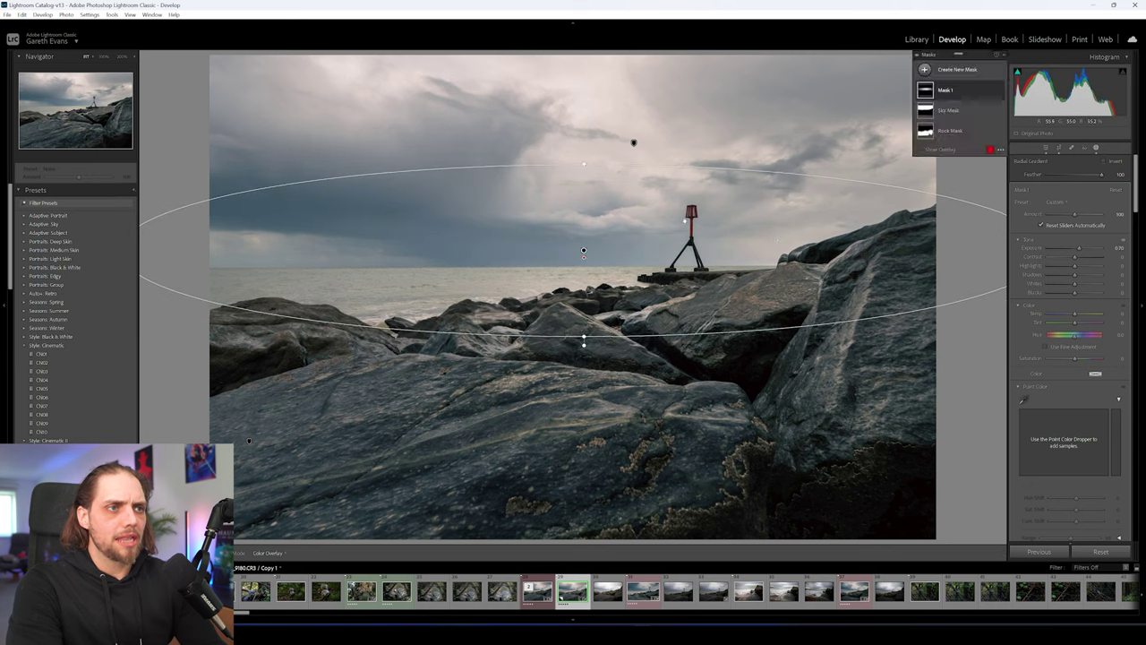
Shift the radial gradient towards the red beacon and reduce its height so it hugs the horizon
left_click_drag(583, 251, 644, 248)
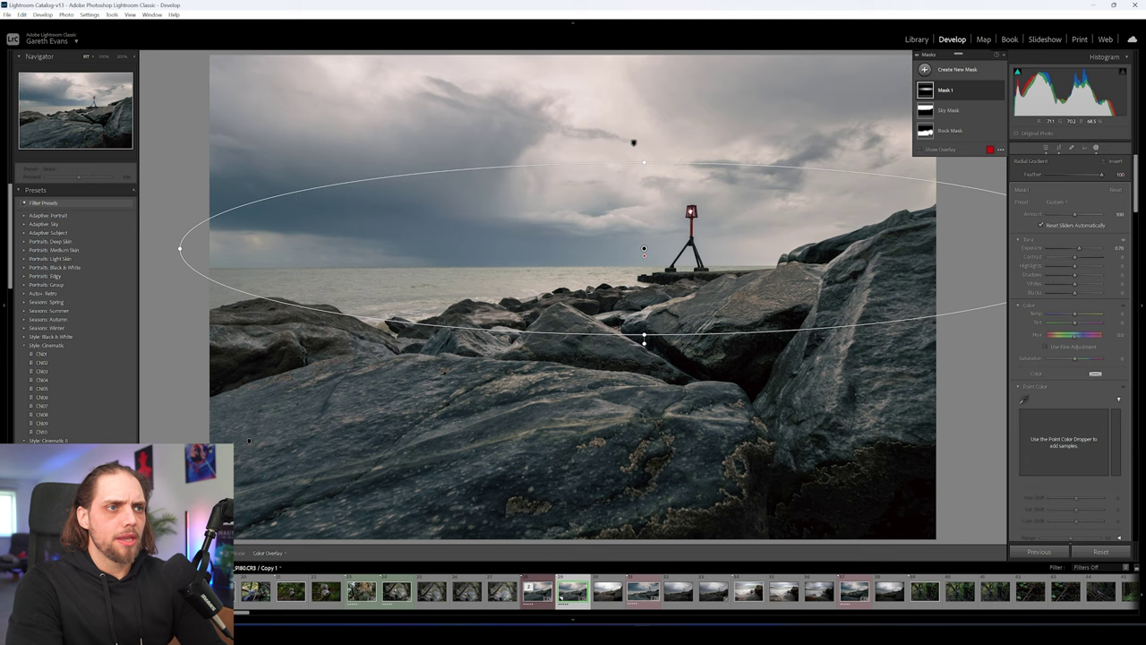
left_click_drag(644, 336, 643, 318)
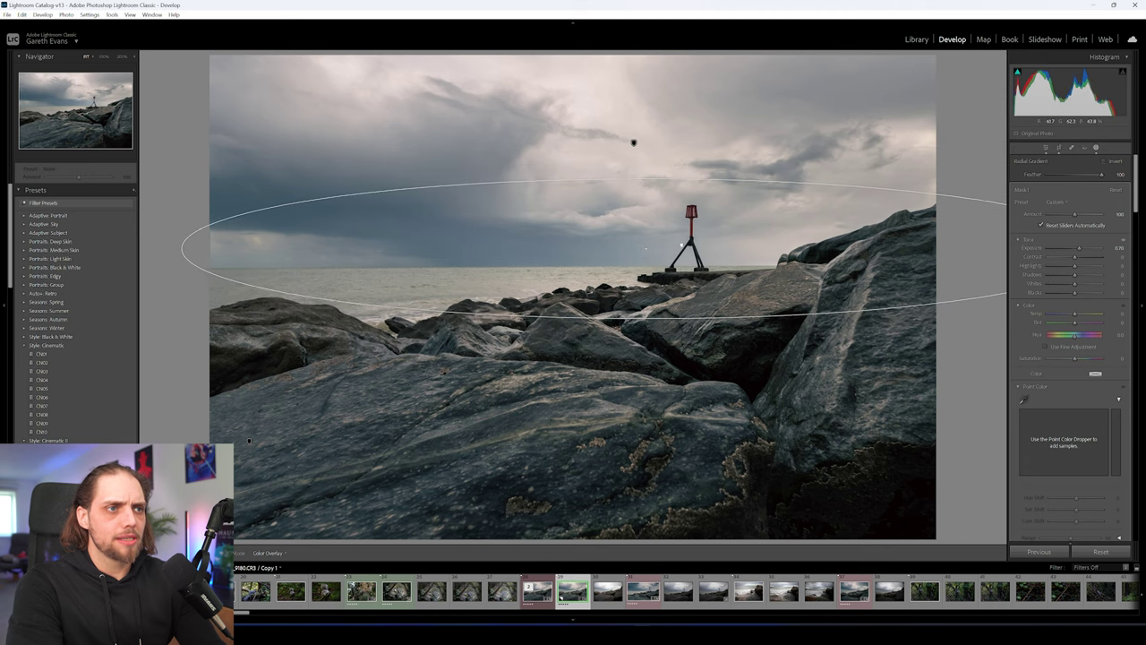
left_click_drag(643, 248, 654, 248)
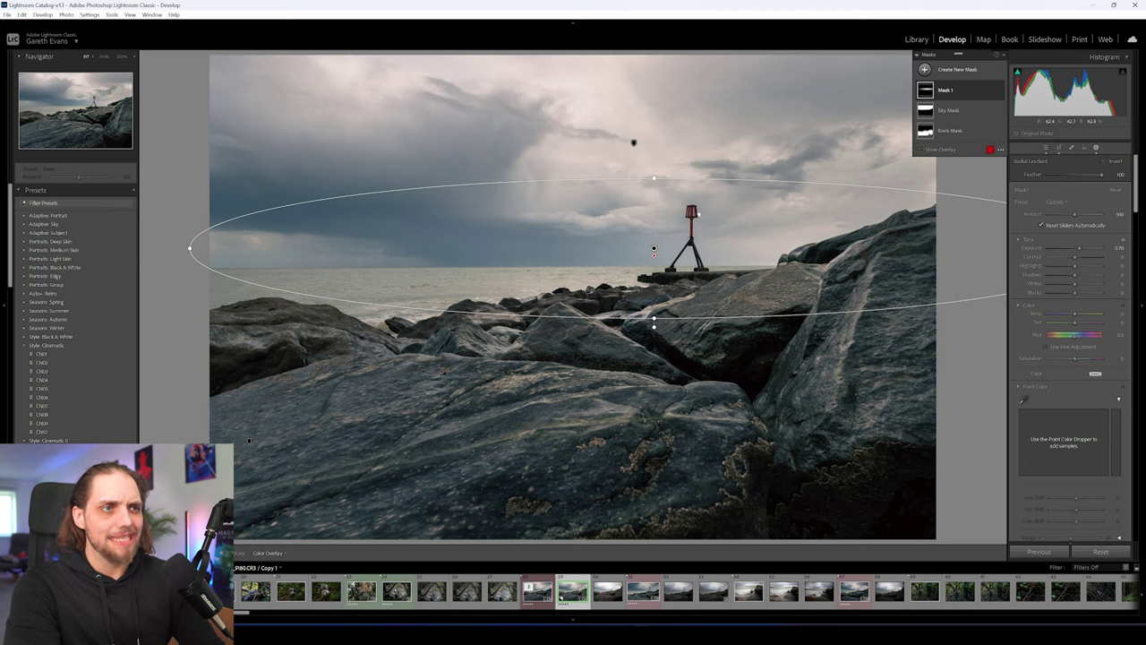
left_click_drag(653, 248, 661, 248)
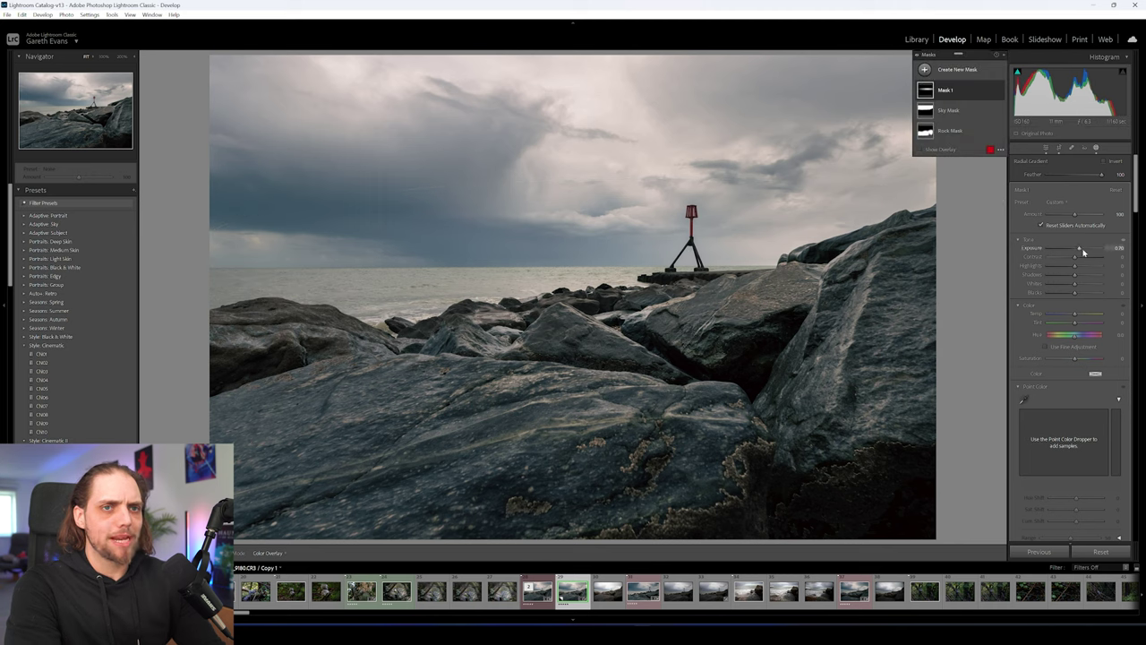
Raise the radial gradient's Exposure slightly more and compare the photo with this mask hidden and shown
left_click_drag(1080, 252, 1082, 252)
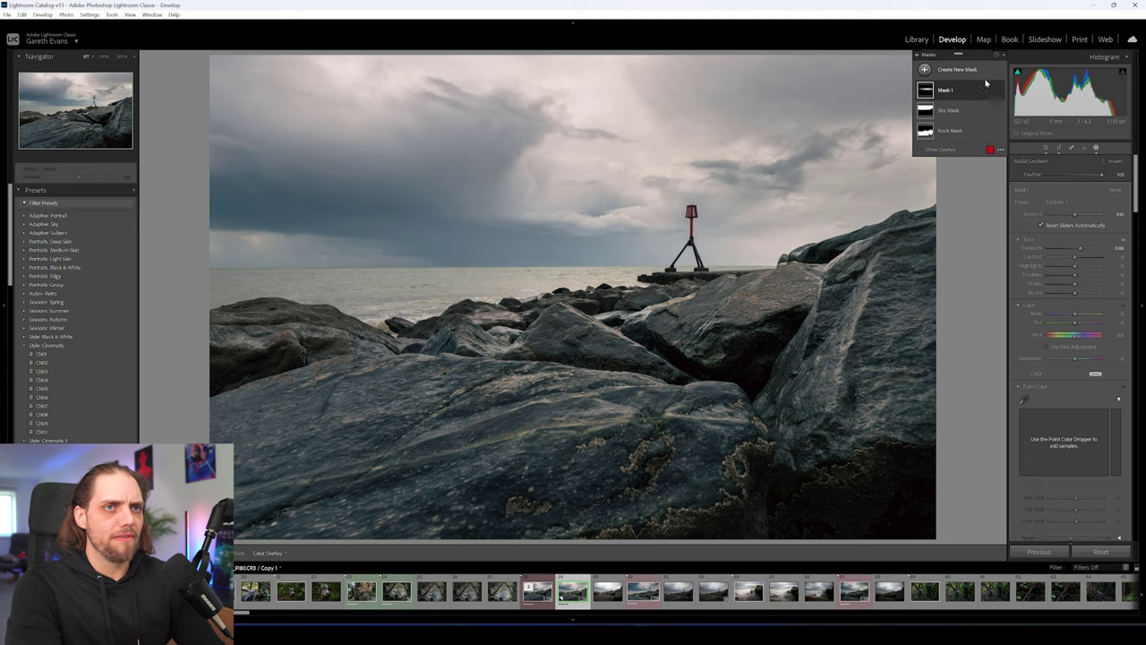
left_click(1001, 92)
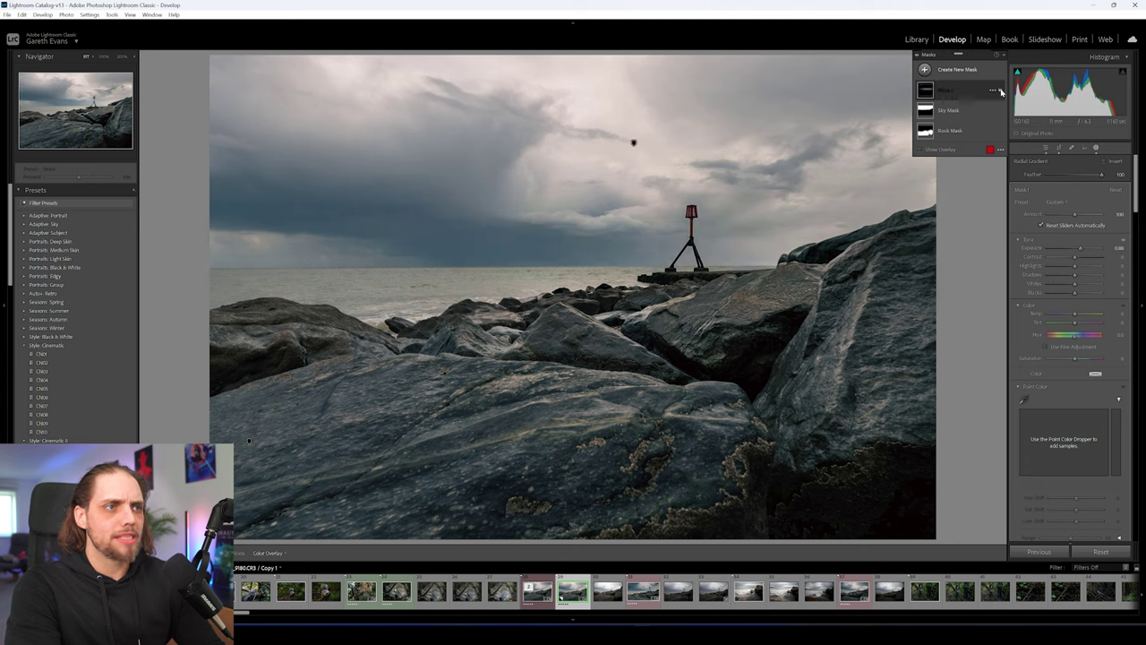
left_click(1000, 92)
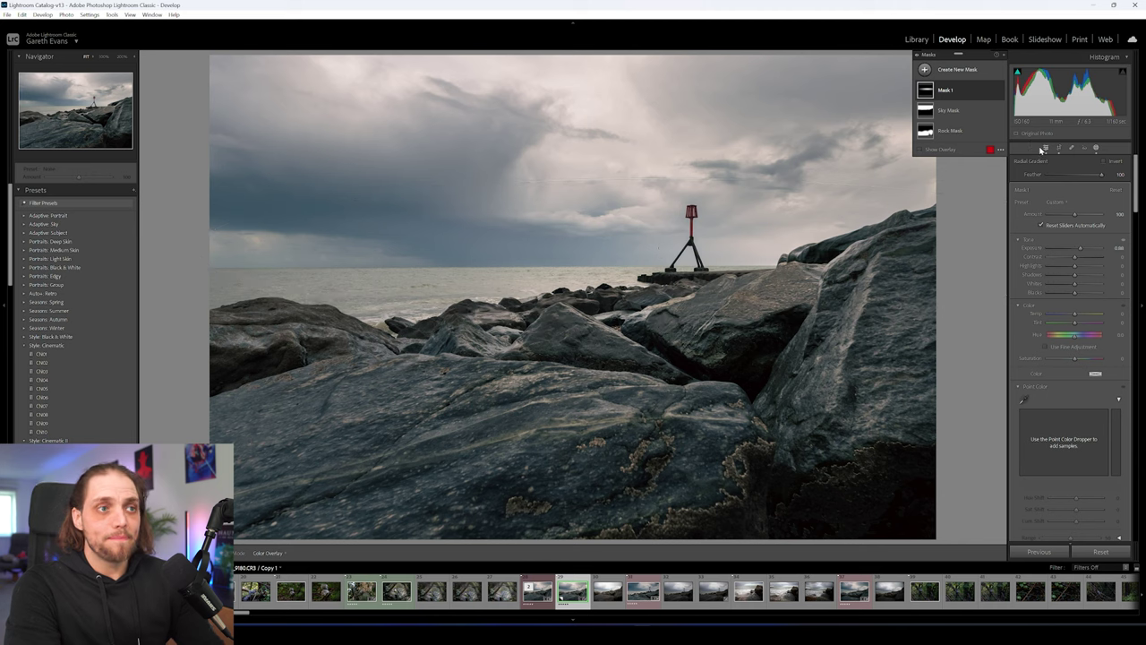
Add a linear gradient mask from the upper sky down to the rocks, lower its Exposure and raise its Dehaze slightly
left_click(953, 77)
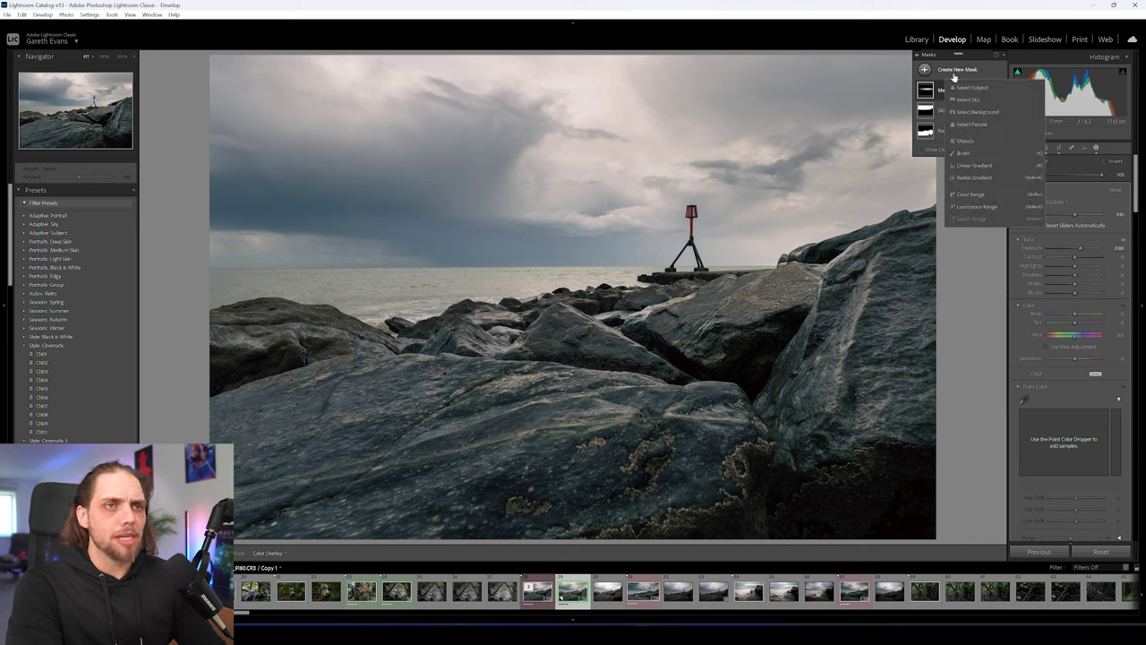
left_click(985, 167)
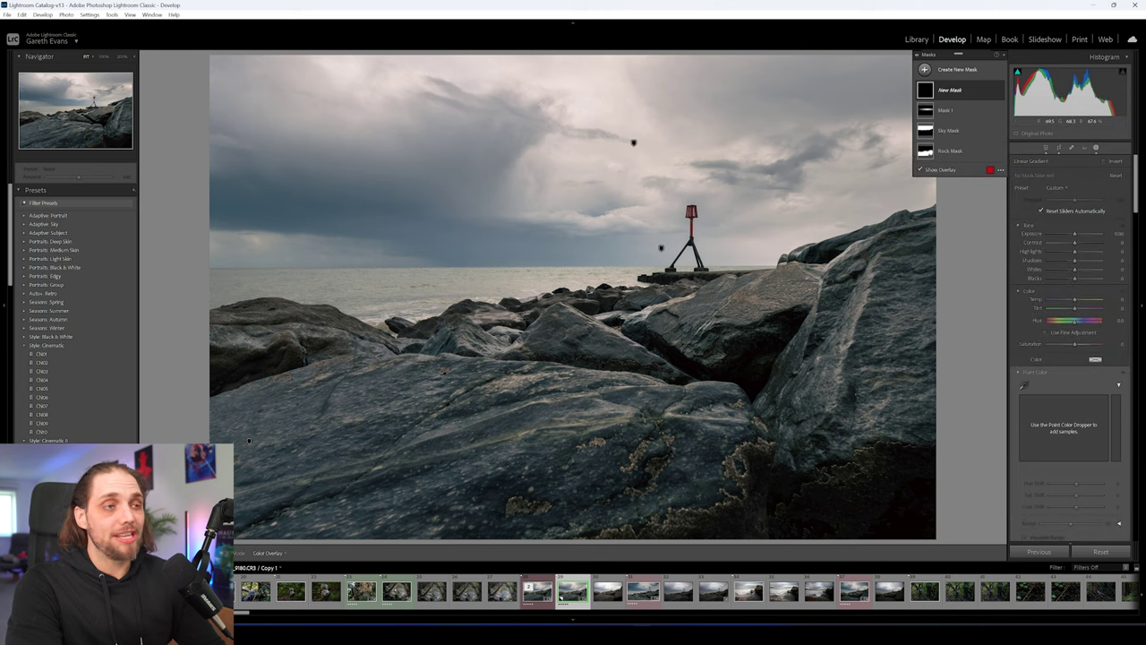
left_click_drag(562, 69, 576, 167)
left_click_drag(1075, 233, 1066, 239)
scroll(1066, 269, "down", 6)
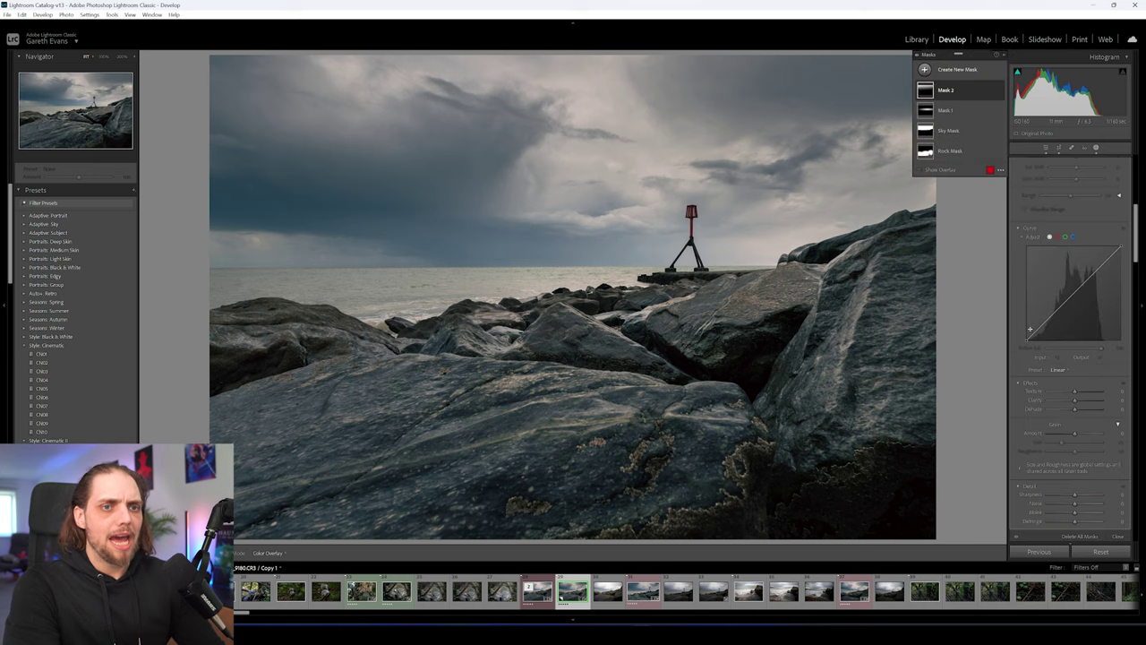
left_click_drag(1076, 413, 1078, 411)
scroll(1025, 300, "up", 10)
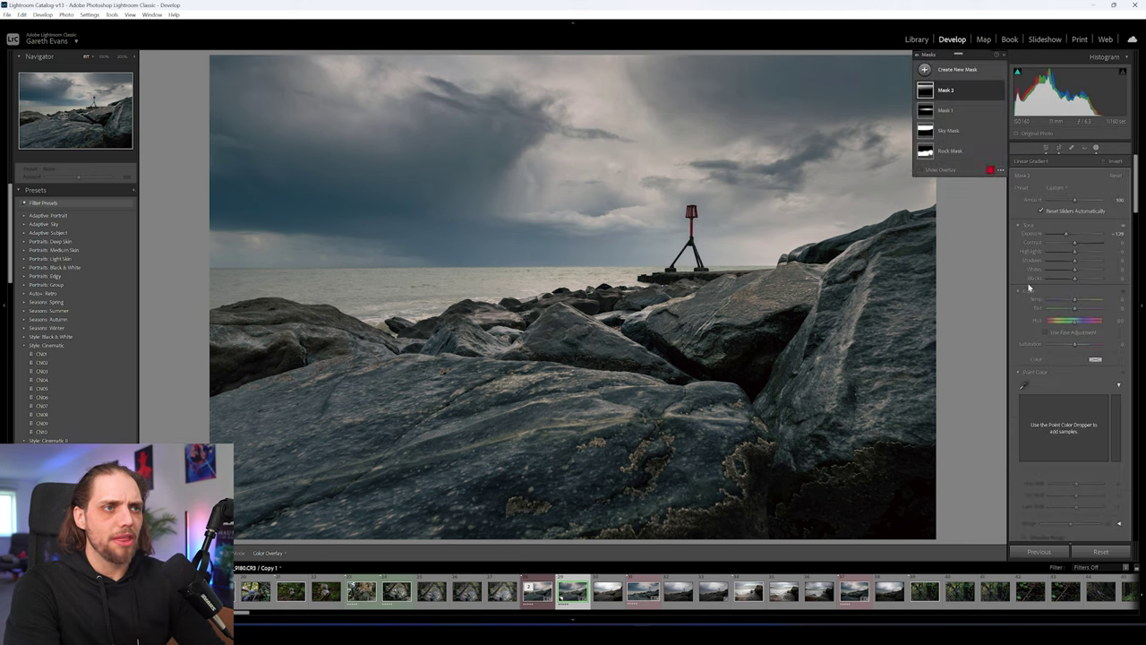
Compare the photo with the linear gradient mask and the radial gradient mask each hidden and shown
left_click(1000, 93)
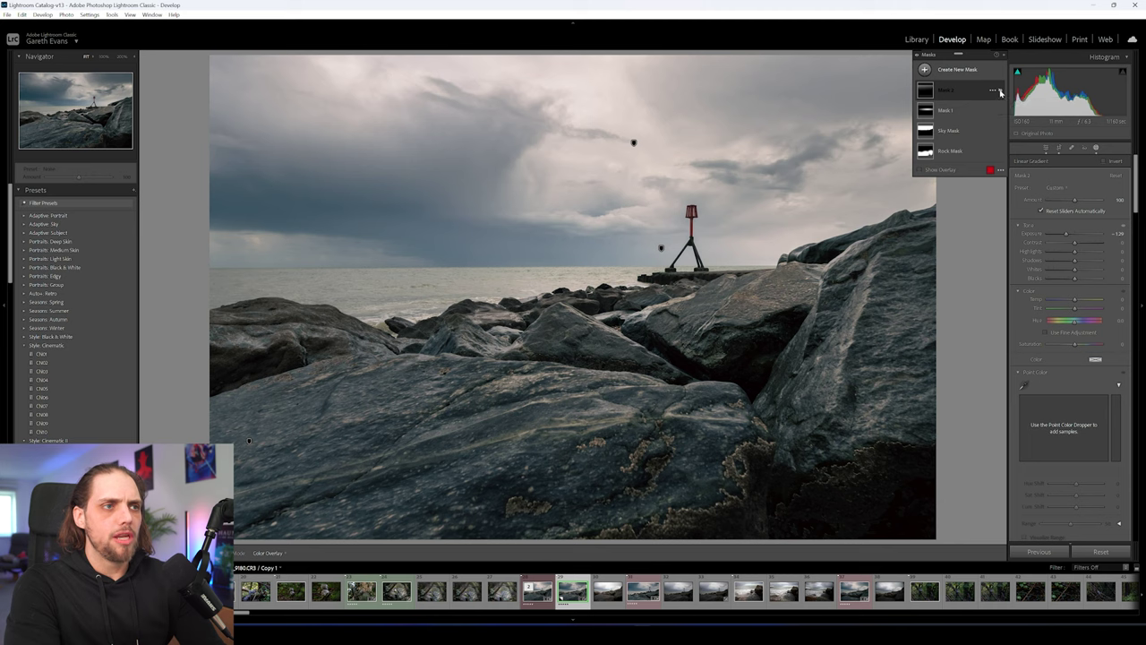
left_click(1000, 93)
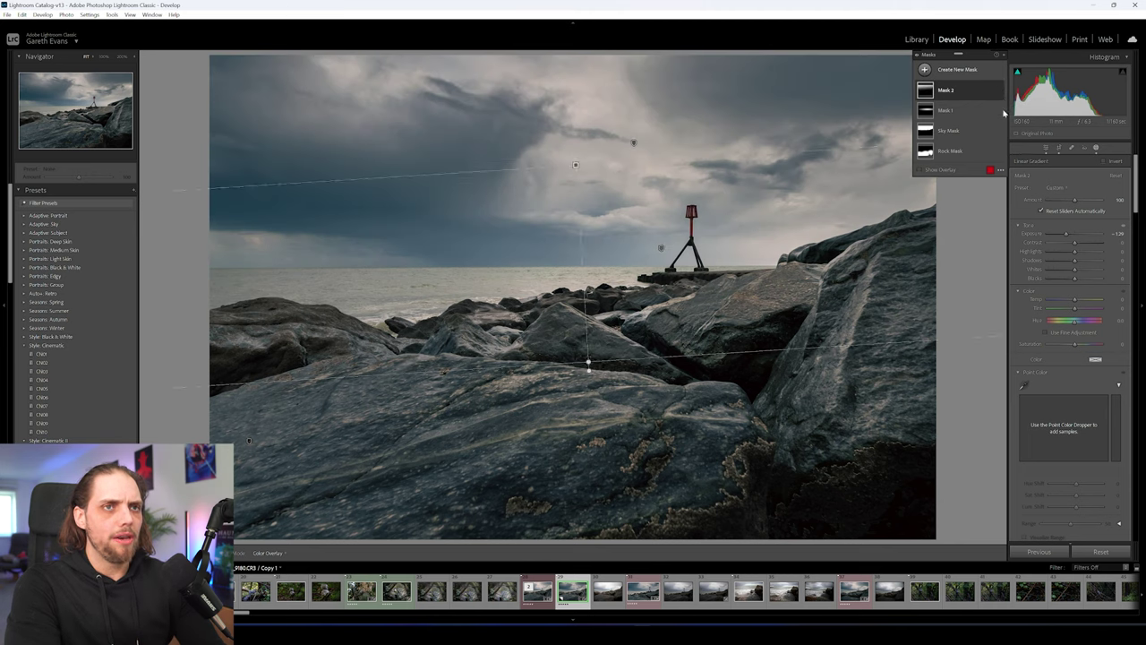
left_click(1001, 111)
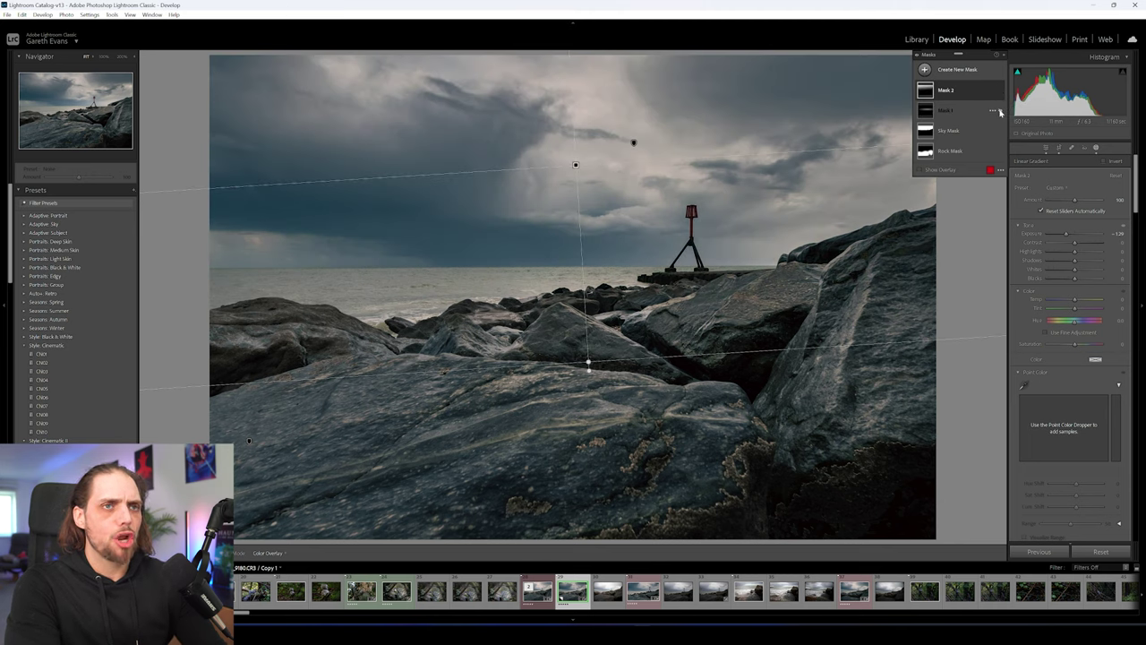
left_click(1001, 111)
left_click(1000, 111)
left_click(1000, 111)
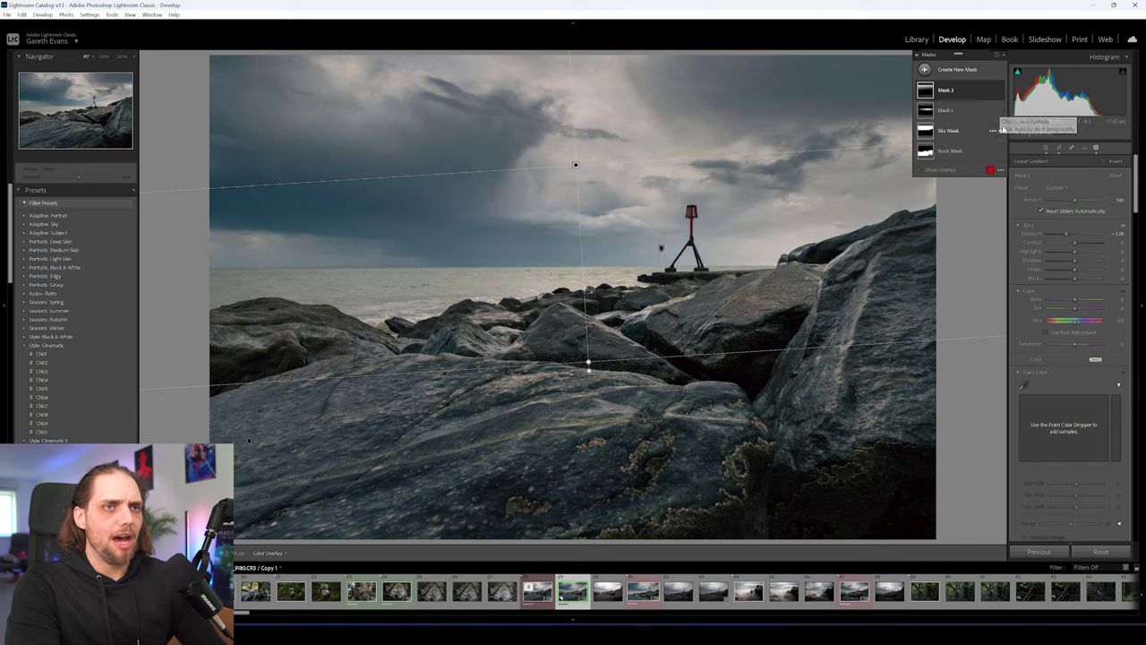
Rename the linear gradient mask to Sky Mask 2 (Linear Gradient)
double_click(949, 92)
type("Sky")
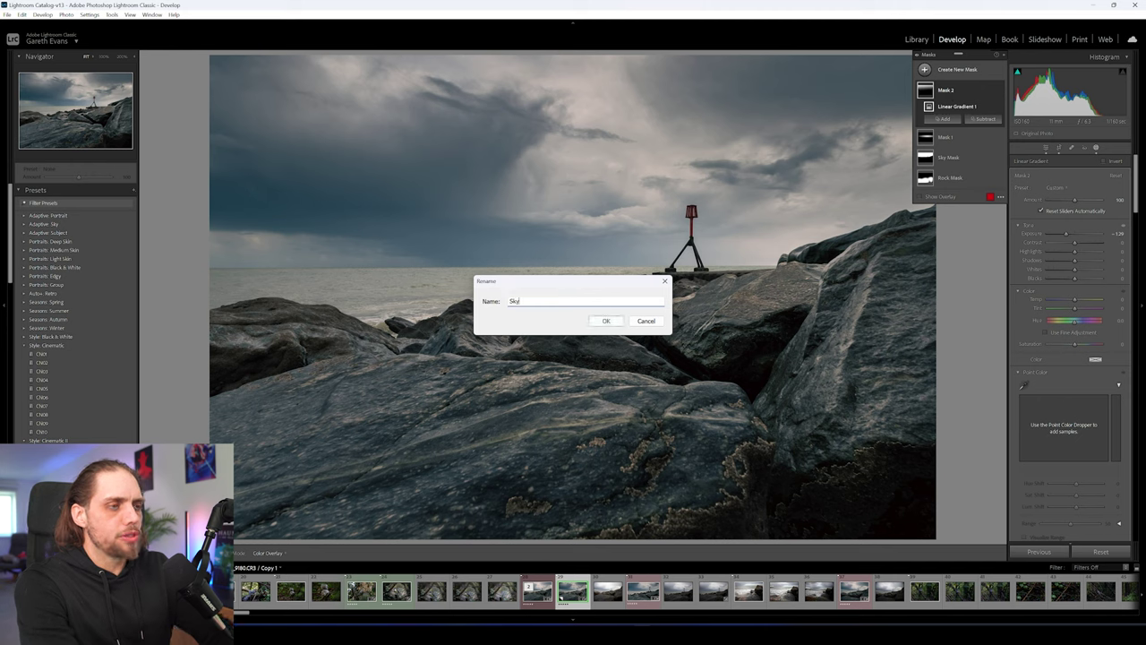
type(" Mask 2 (Linear Gr")
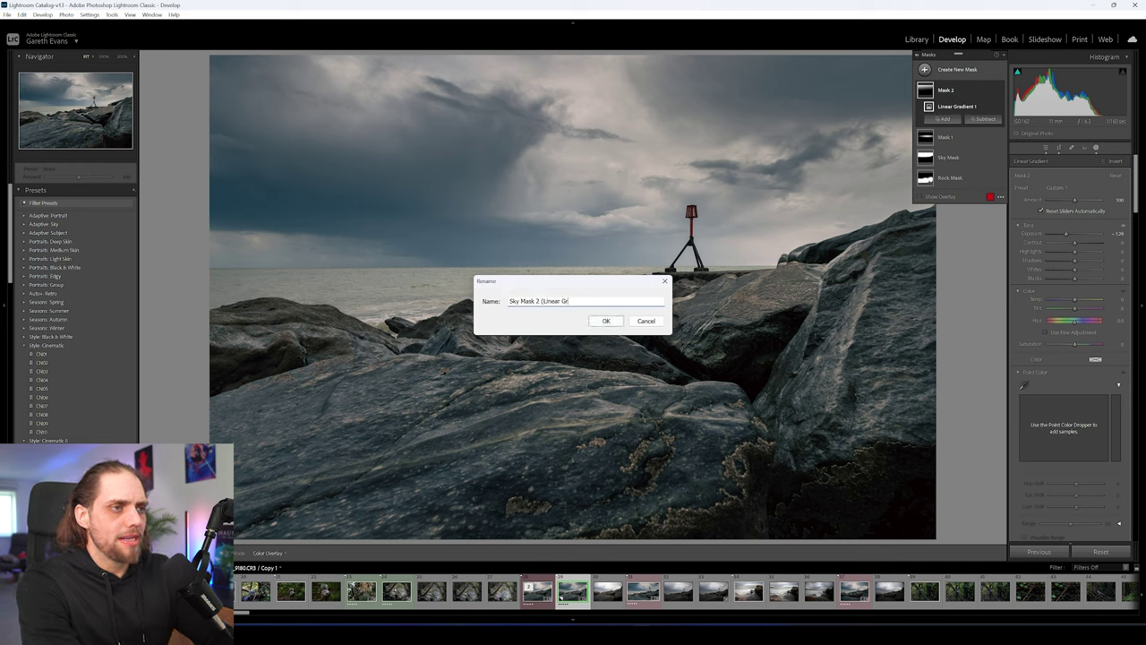
type("adient)")
key("Return")
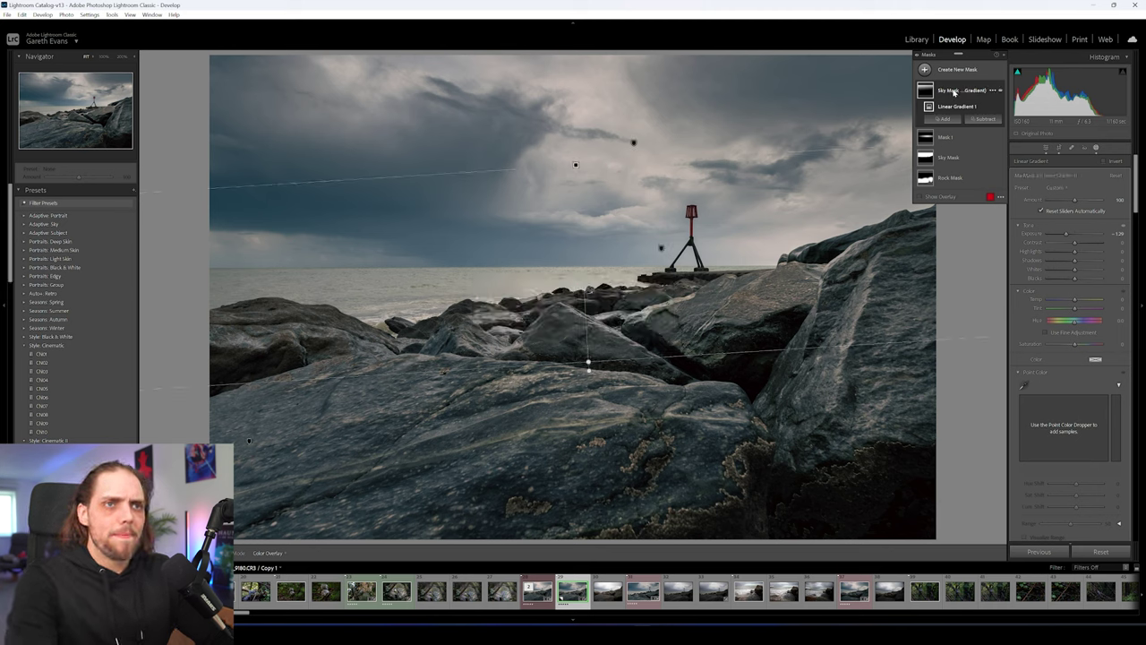
Rename the radial mask to Radial Gradient (Centre) and compare the photo with all masks disabled and enabled
left_click(962, 137)
double_click(965, 114)
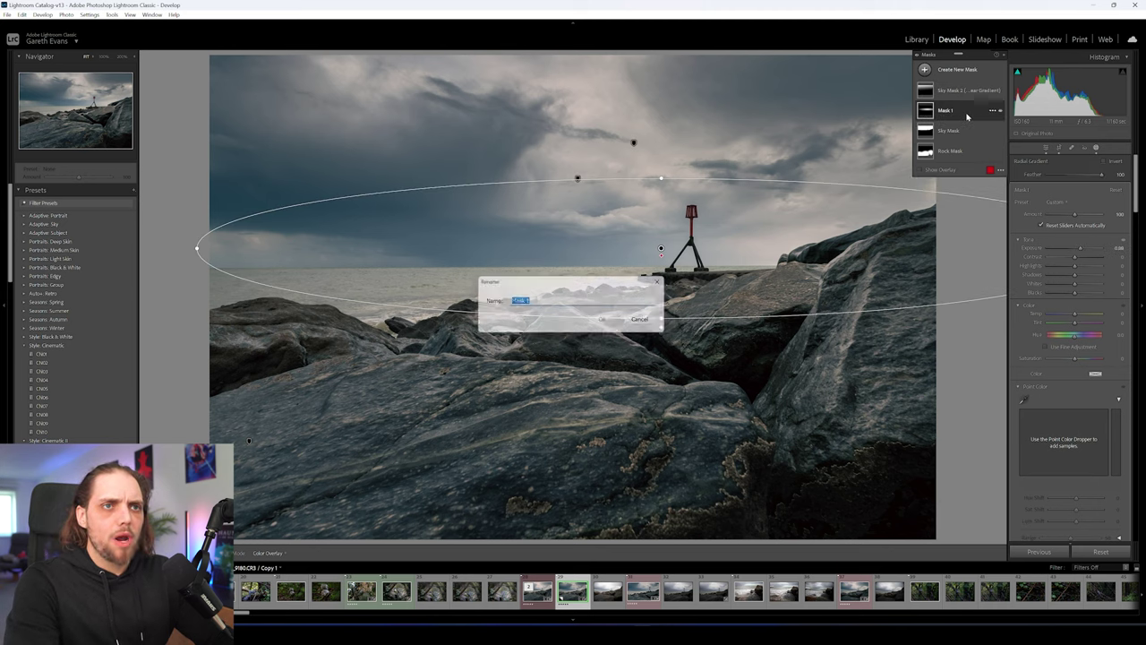
type("Radial Gradient")
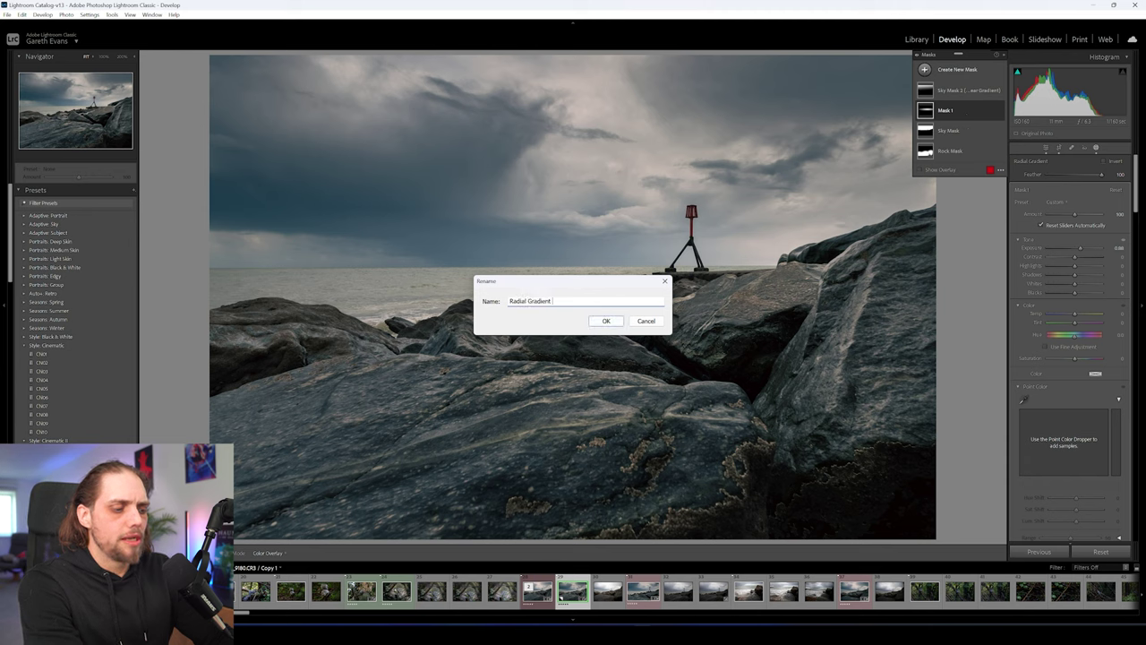
type(" (Centre)")
key("Return")
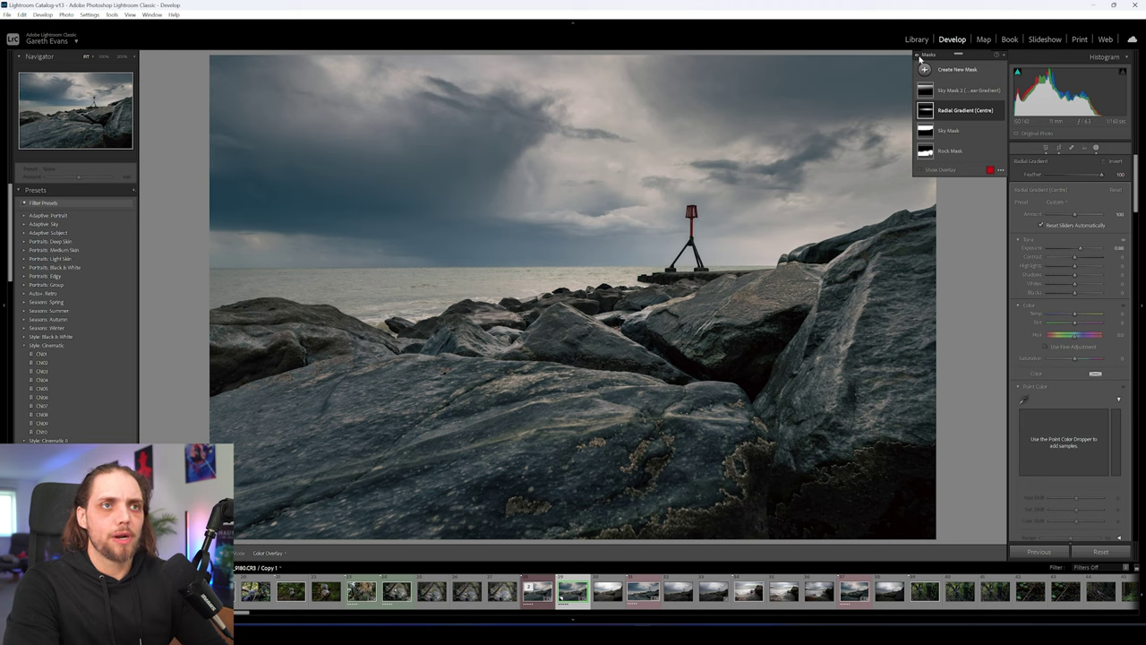
left_click(917, 56)
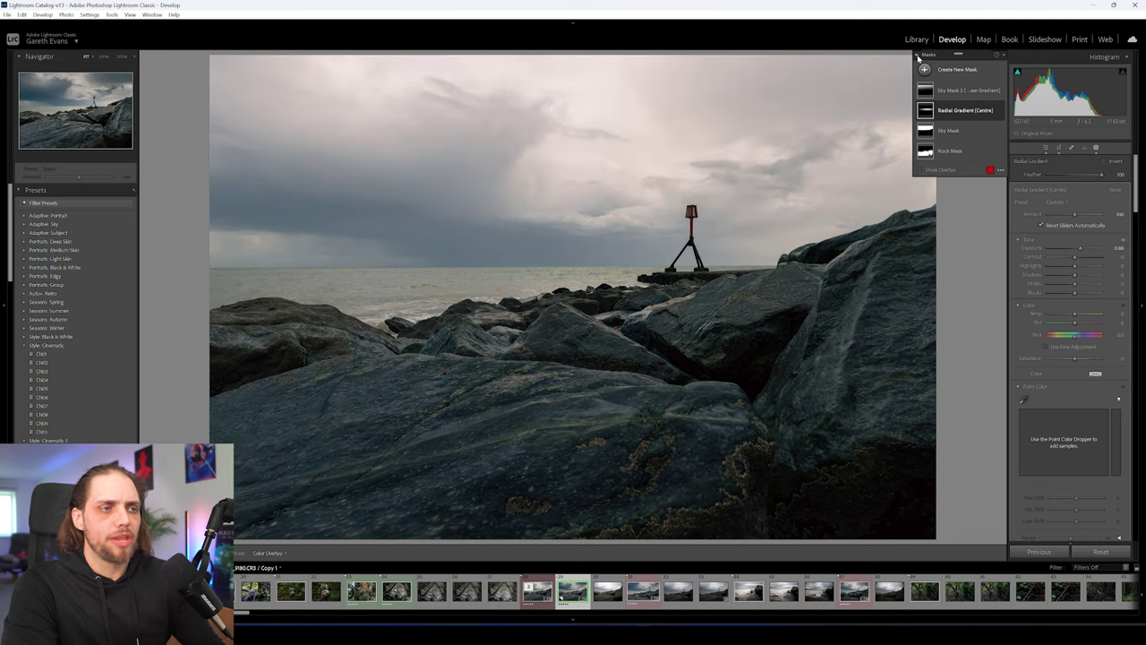
left_click(917, 57)
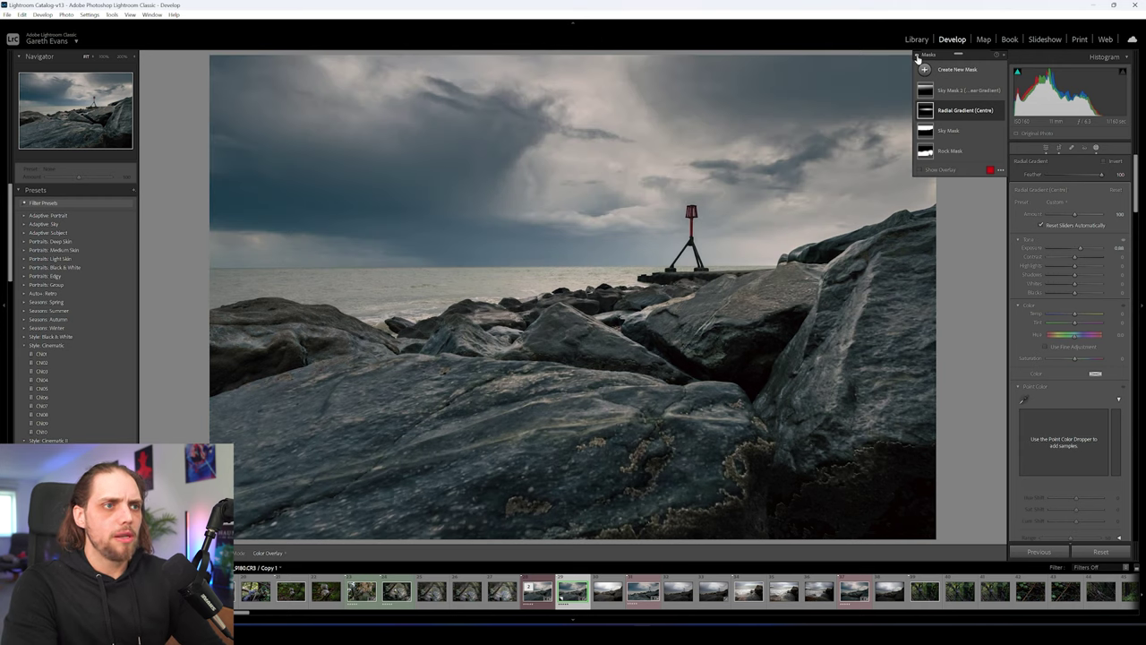
Compare the seascape photo with all masks switched off and on
left_click(917, 56)
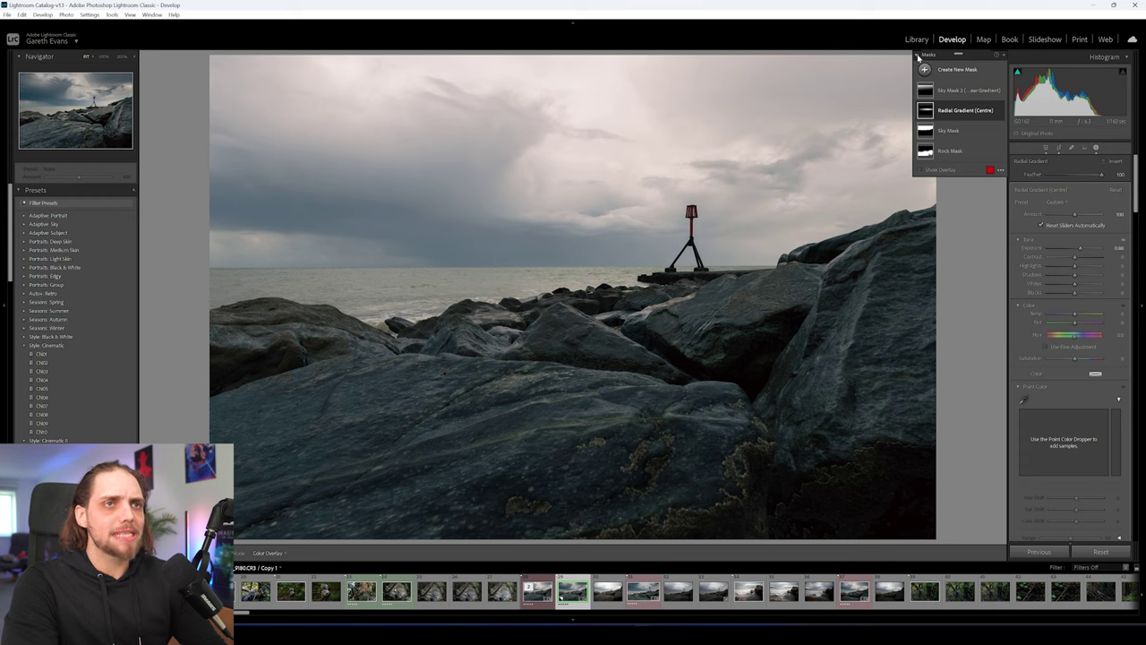
left_click(917, 56)
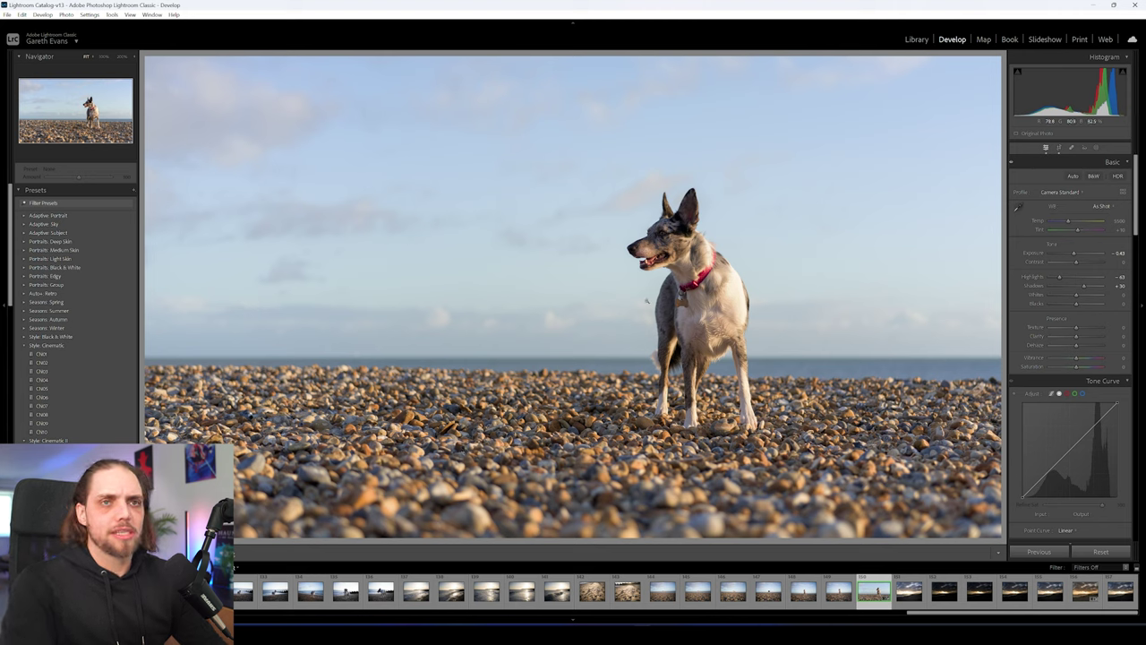
Add a Select Subject mask for the dog on the pebble beach and slightly raise its Exposure and Shadows
left_click(1096, 148)
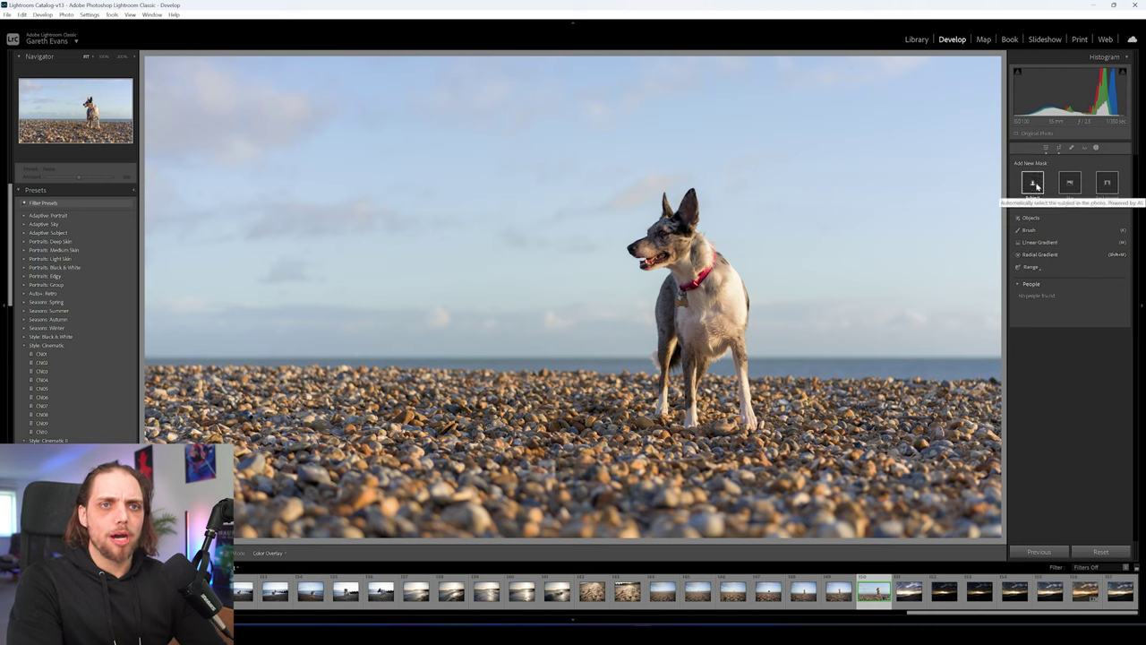
left_click(1033, 184)
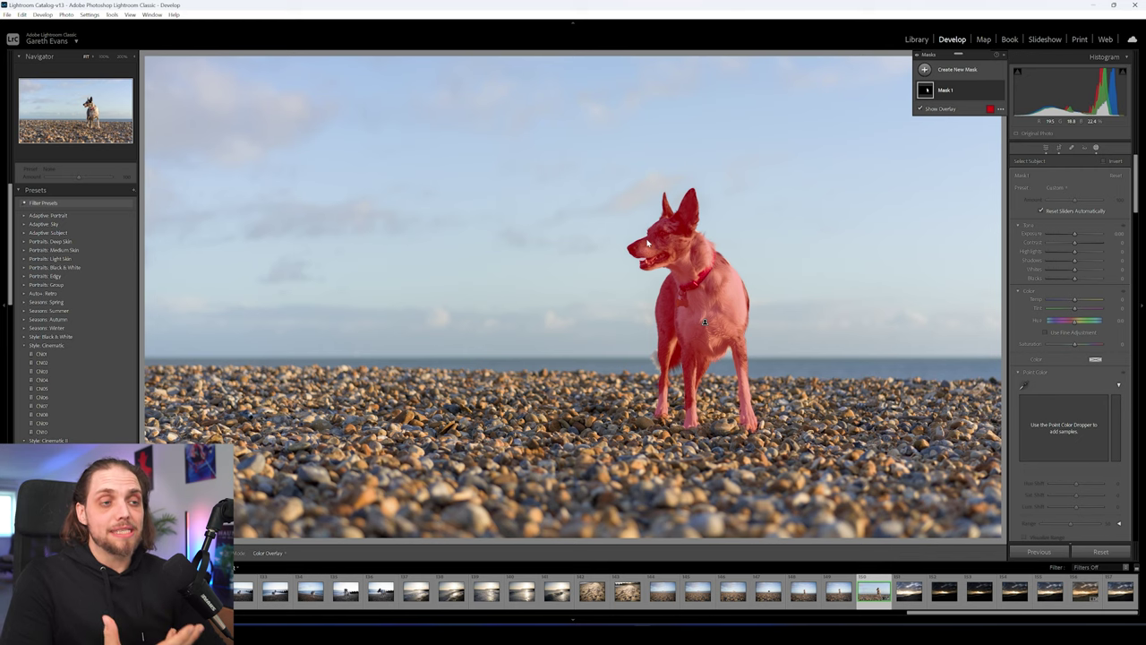
left_click_drag(1076, 238, 1077, 236)
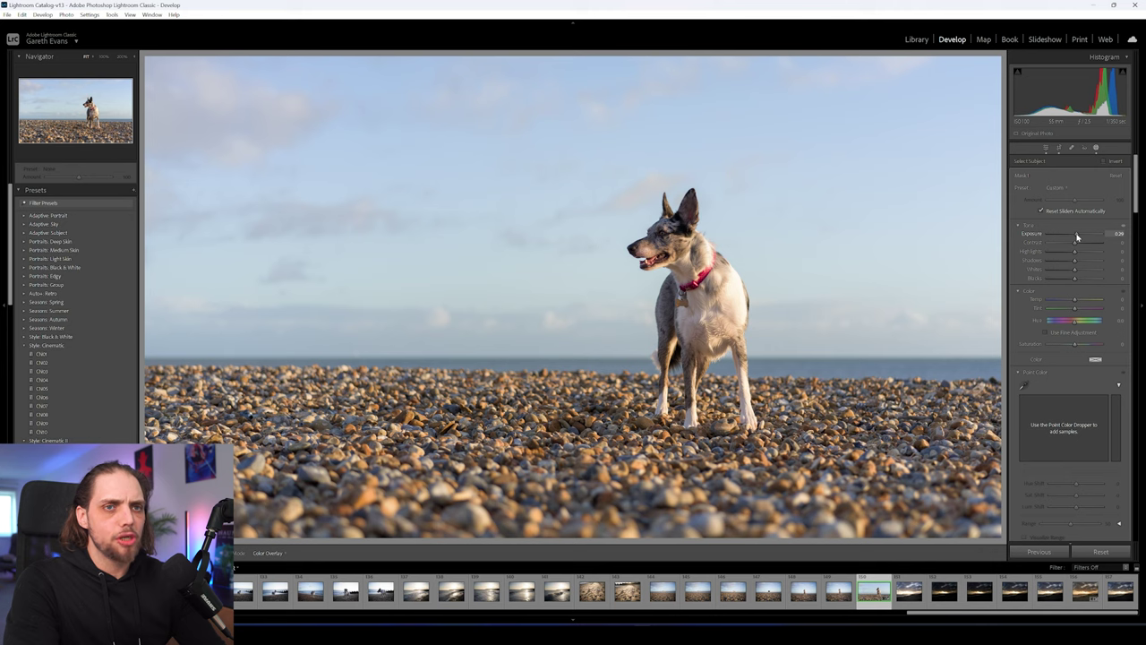
left_click_drag(1076, 261, 1079, 265)
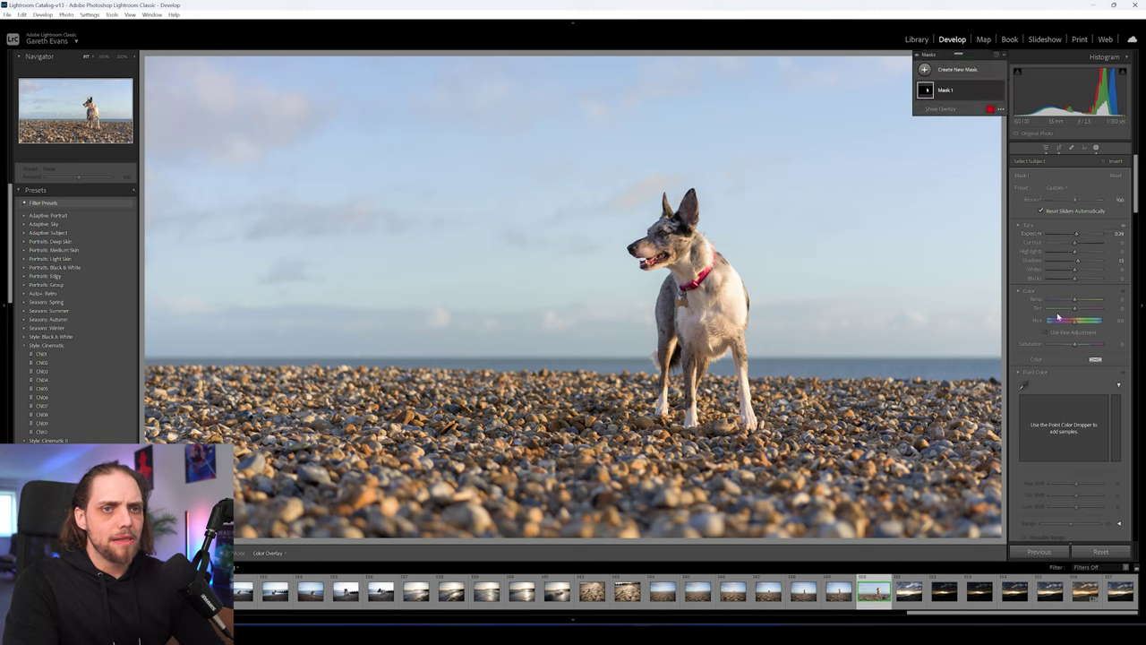
scroll(1040, 398, "down", 5)
scroll(1021, 425, "up", 5)
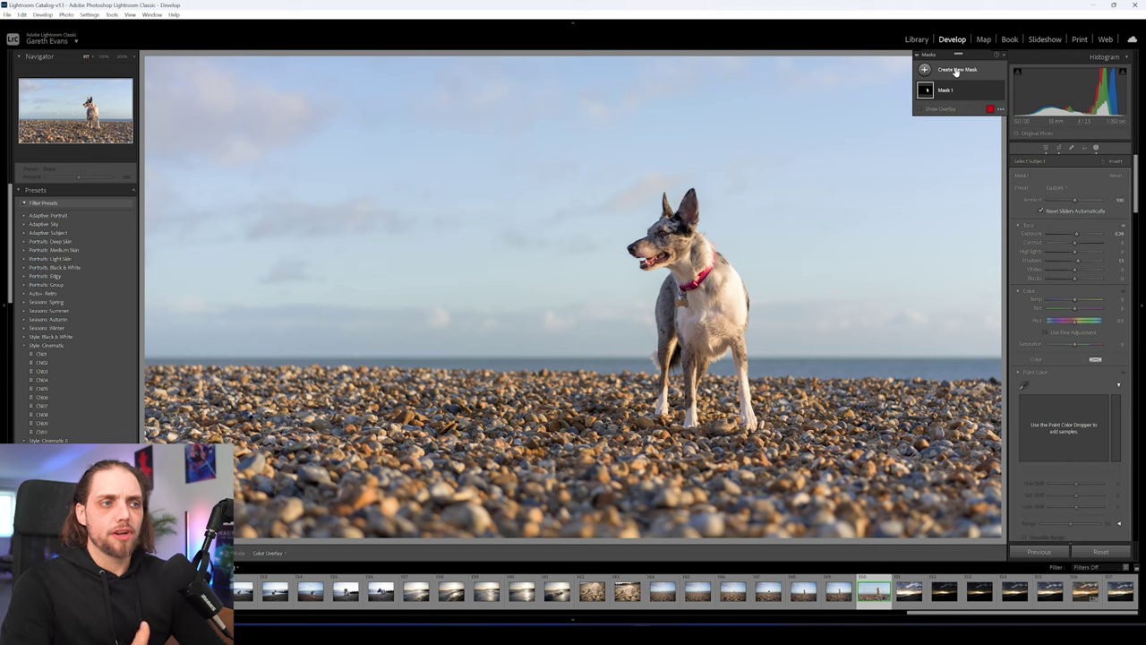
Try a Select Background mask around the dog with a slightly lowered Exposure
left_click(967, 71)
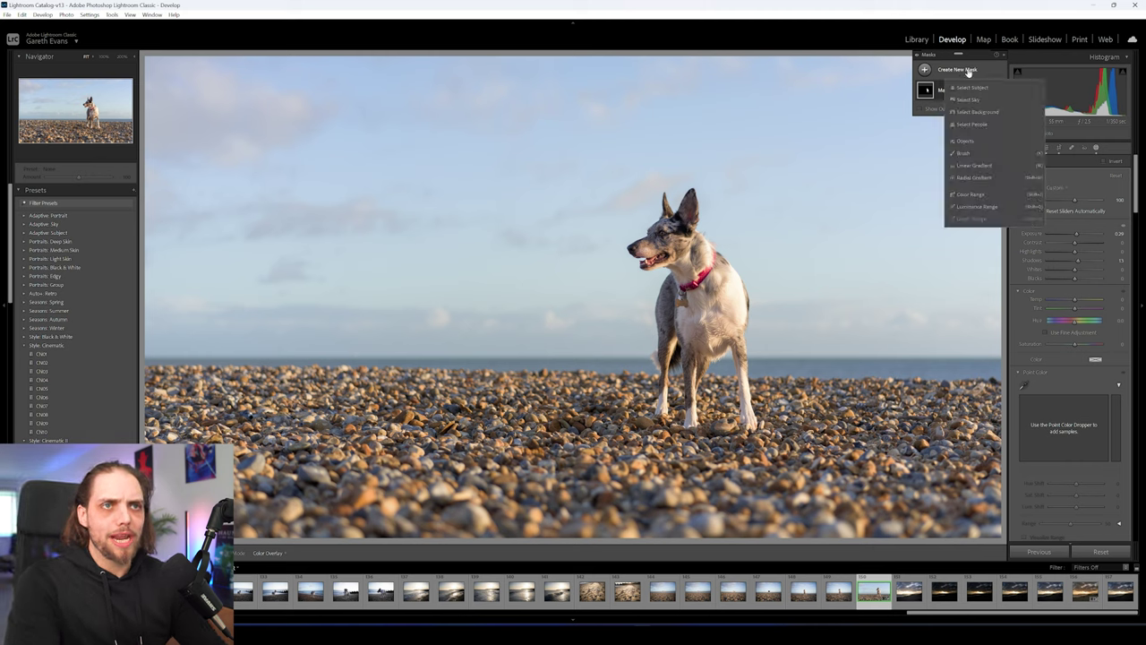
left_click(989, 111)
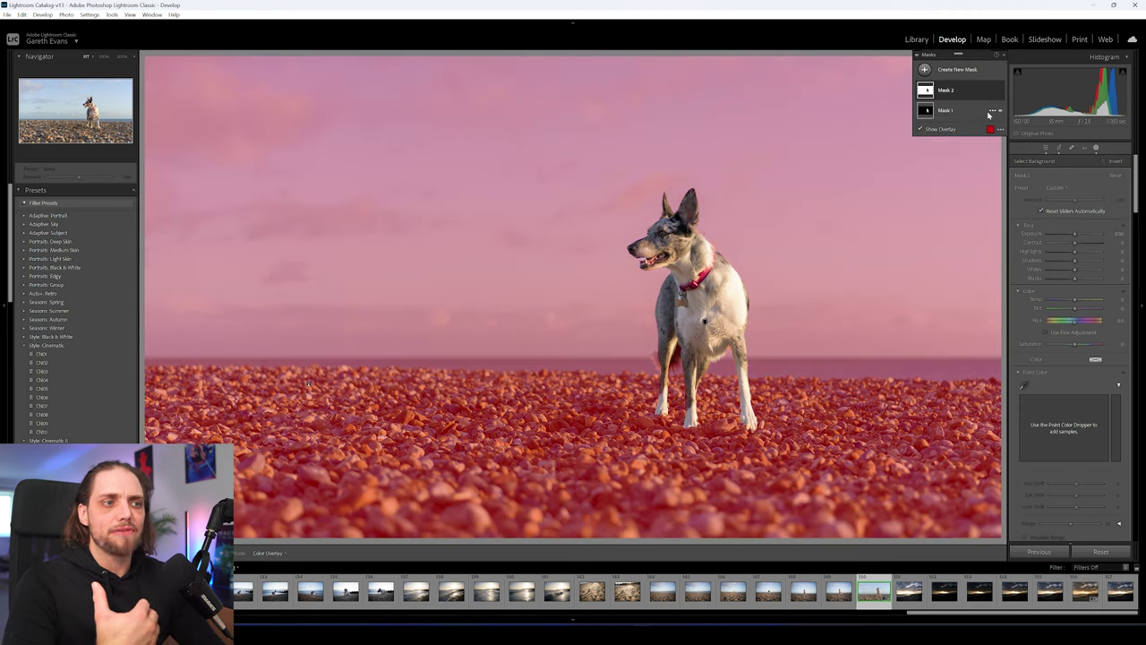
left_click_drag(1075, 234, 1072, 238)
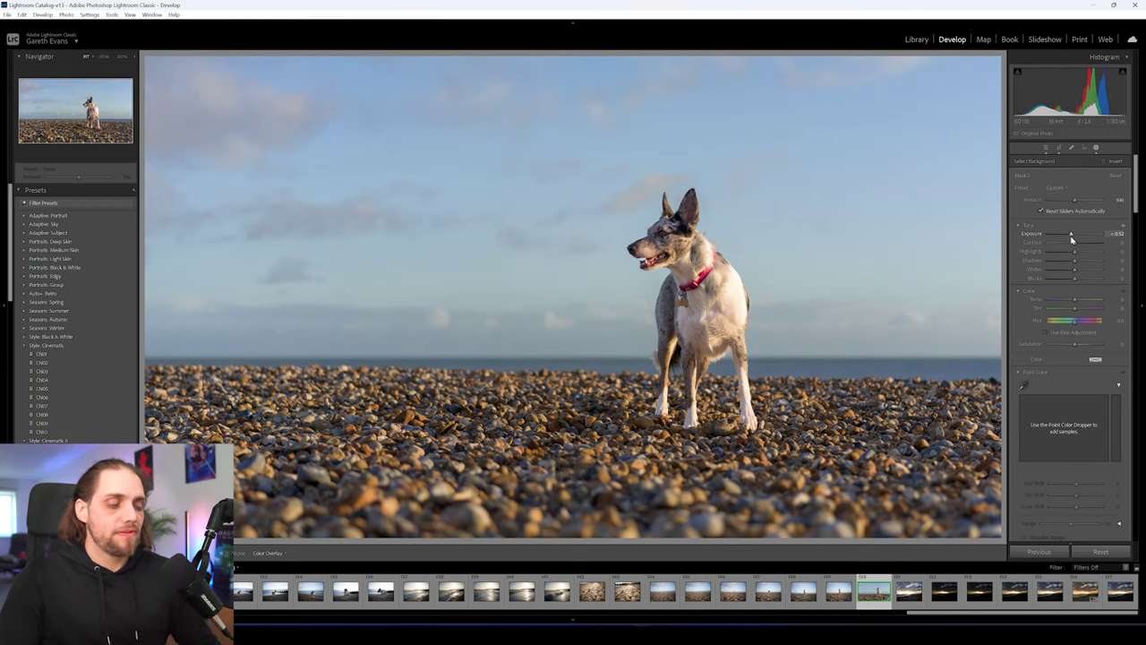
Delete the background mask
mouse_move(995, 93)
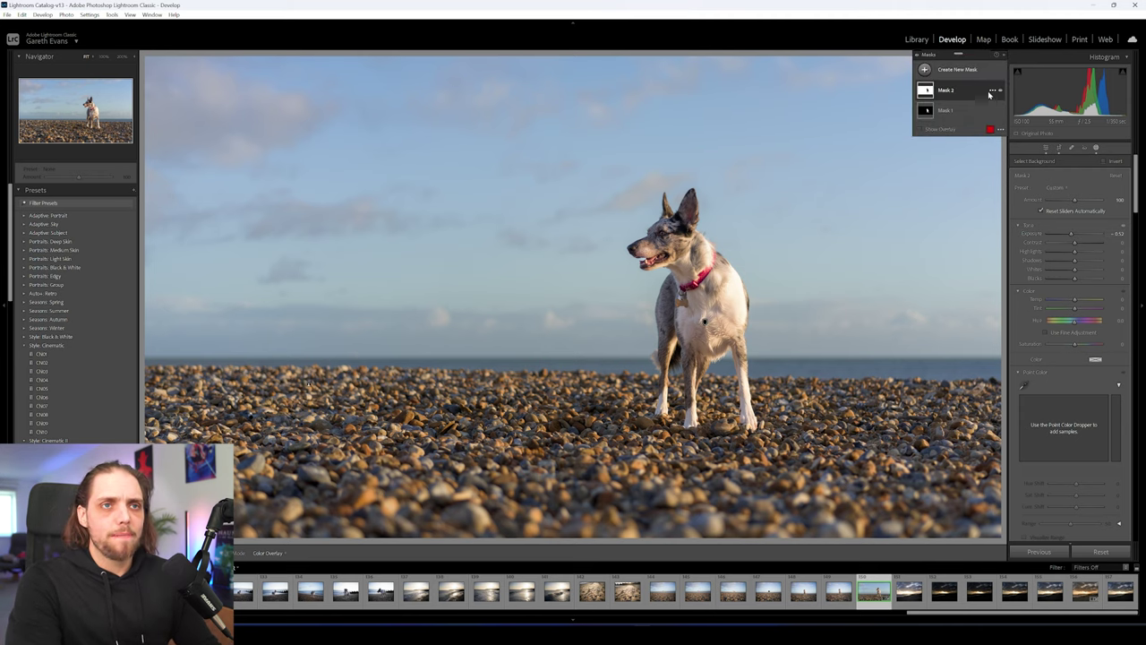
left_click(992, 92)
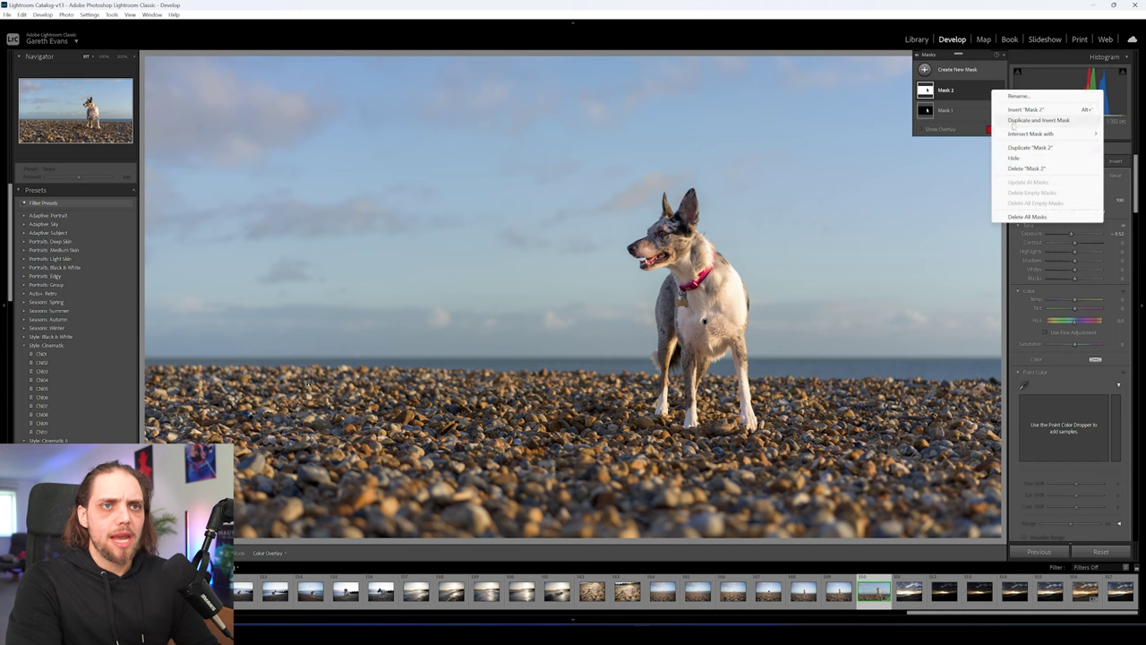
left_click(1032, 168)
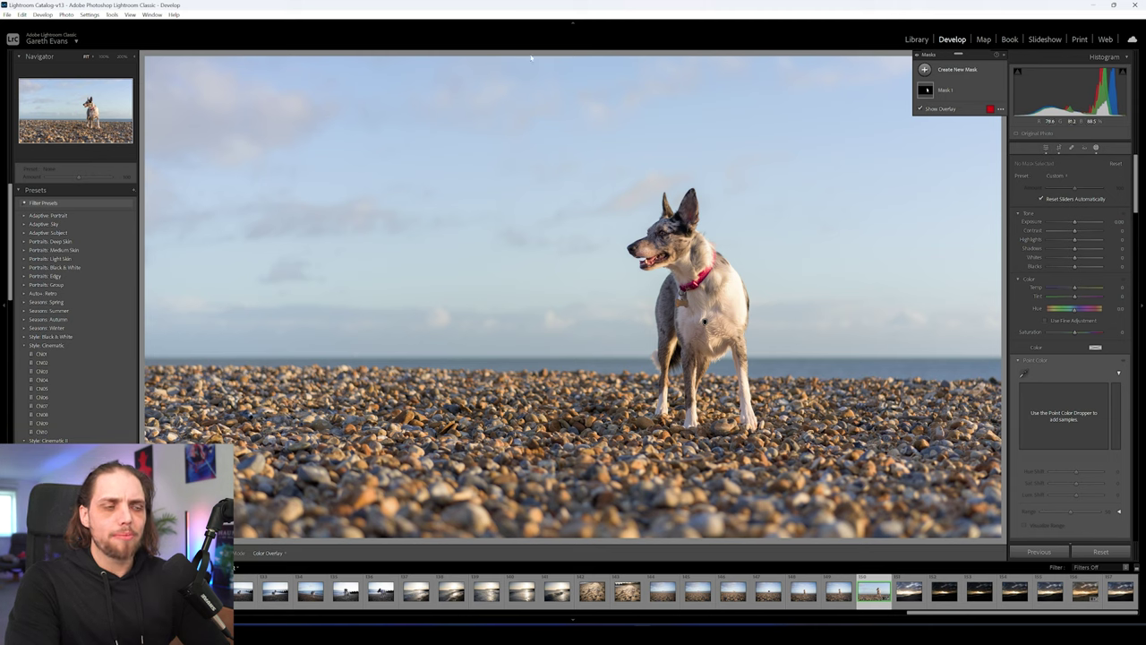
Add a horizontal linear gradient mask across the photo centred on the dog's head, and raise its Exposure
left_click(958, 72)
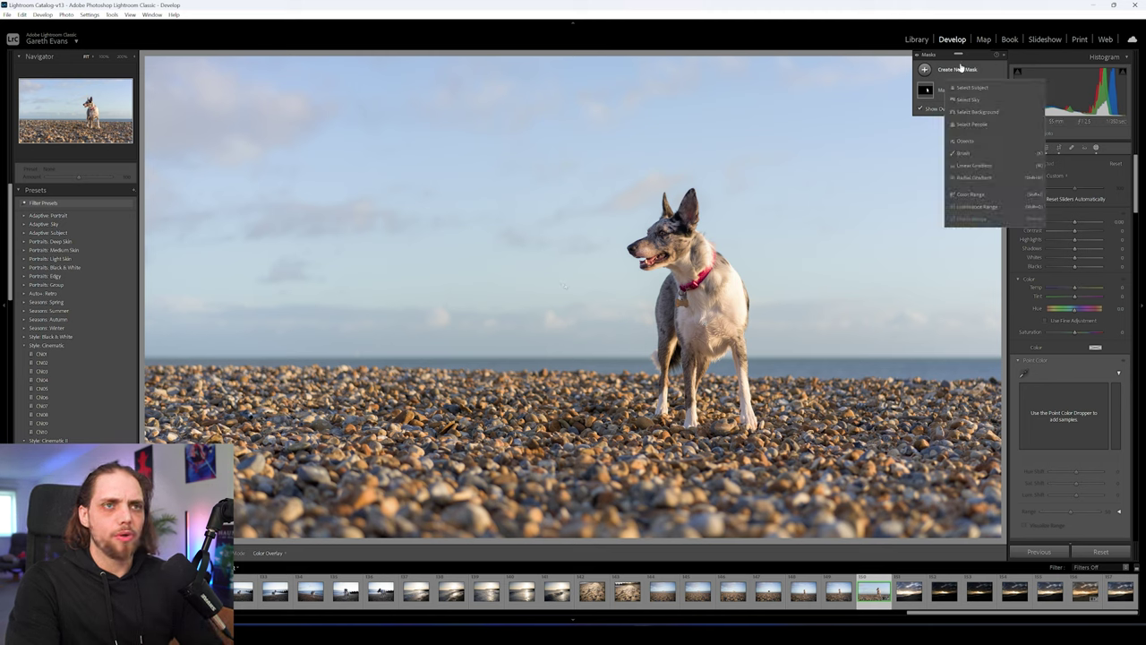
left_click(983, 164)
left_click_drag(304, 224, 956, 251)
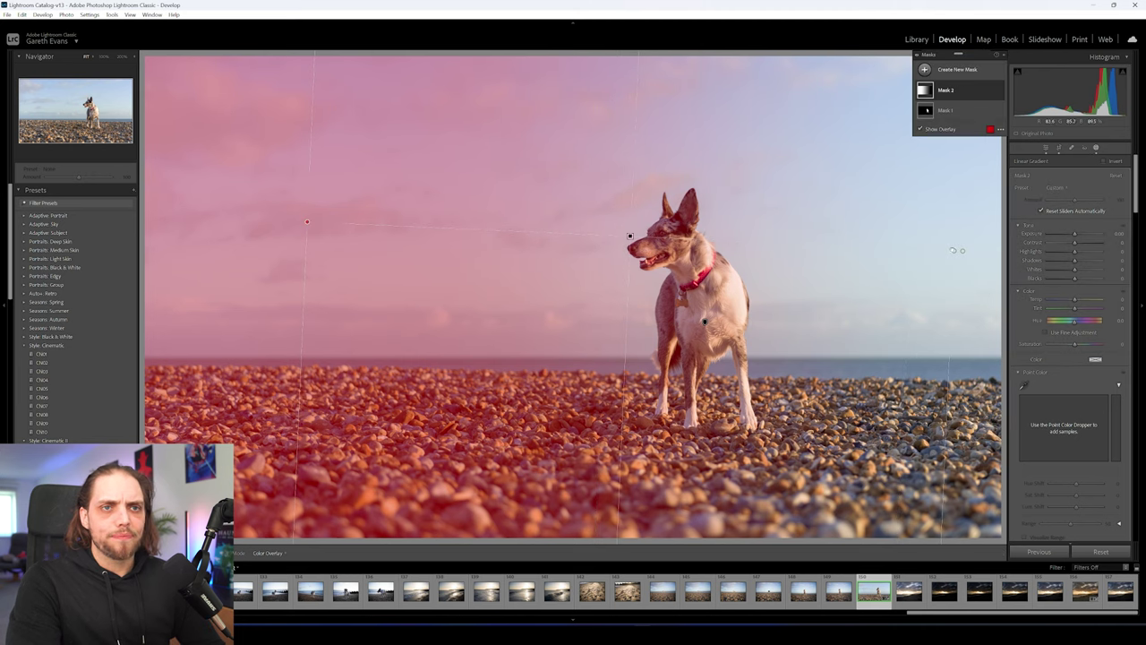
left_click_drag(1076, 237, 1080, 237)
left_click_drag(629, 235, 657, 240)
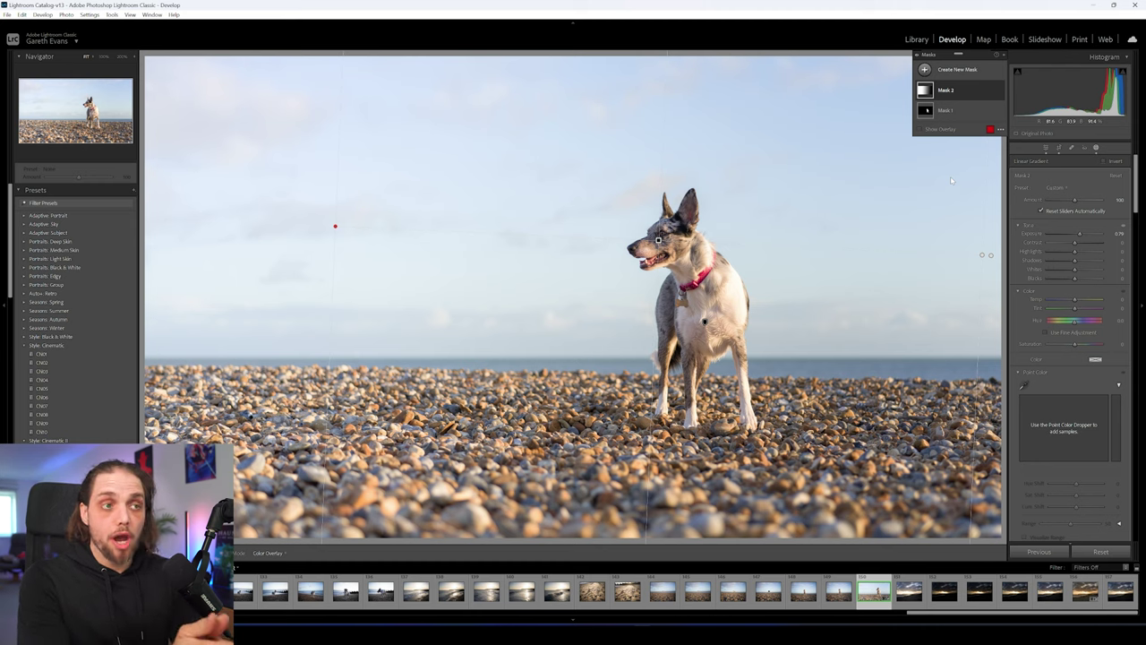
Intersect the linear gradient mask with Select Subject and show its overlay on the dog
right_click(972, 93)
mouse_move(1009, 136)
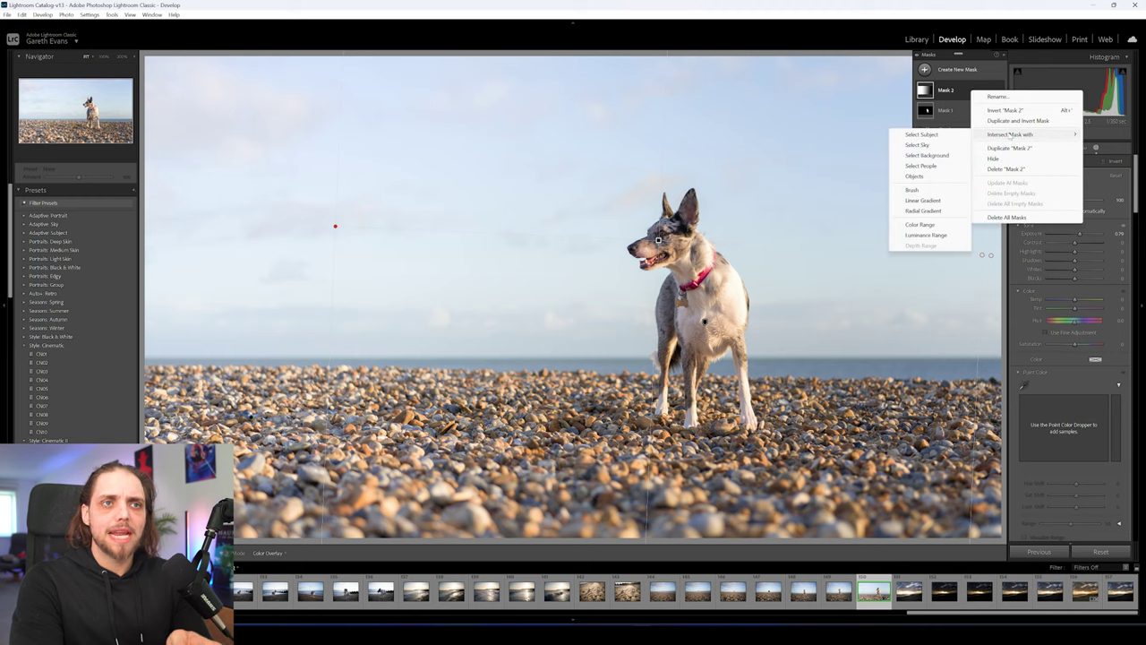
left_click(954, 135)
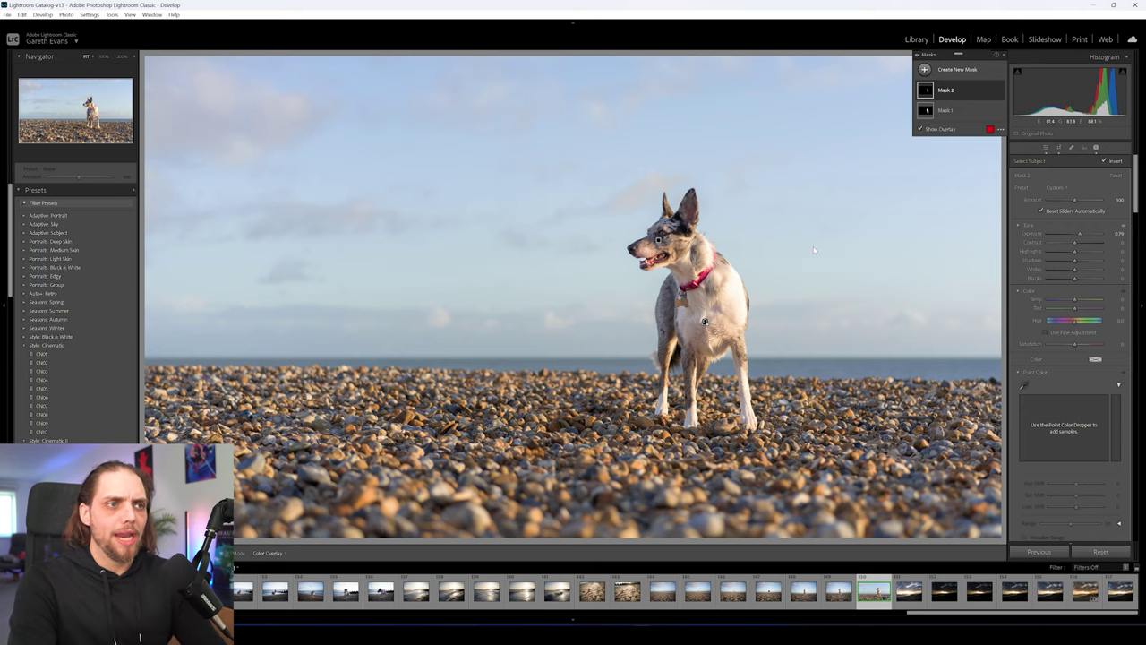
key("o")
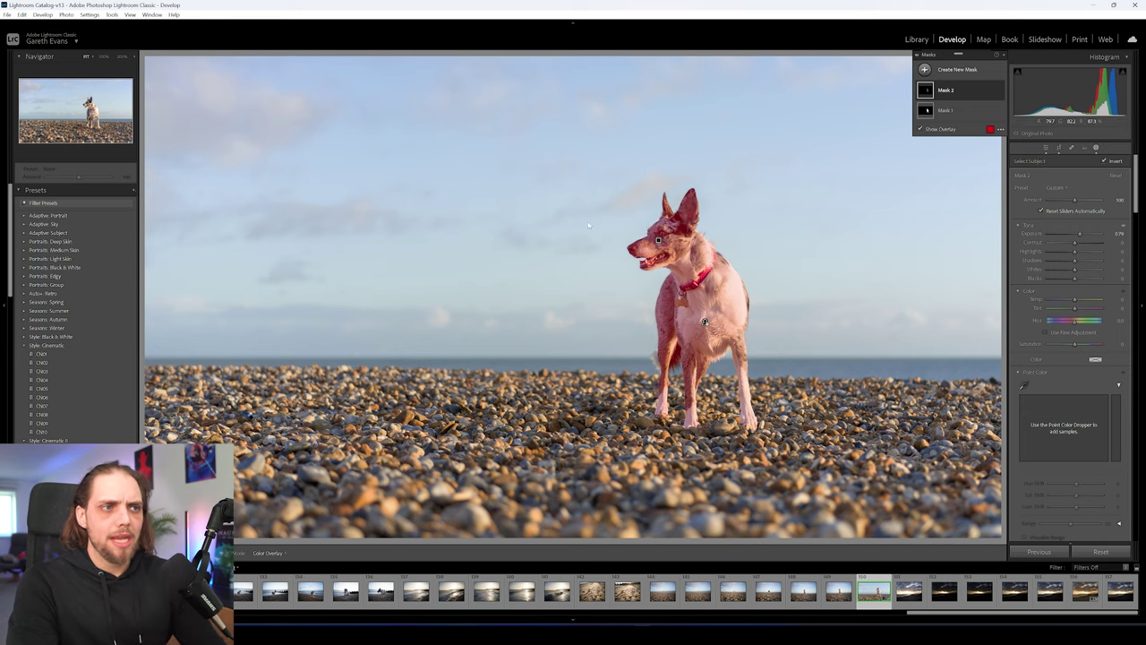
Shift the intersected linear gradient sideways, settle it with its centre on the dog's head, and hide the overlay
mouse_move(660, 244)
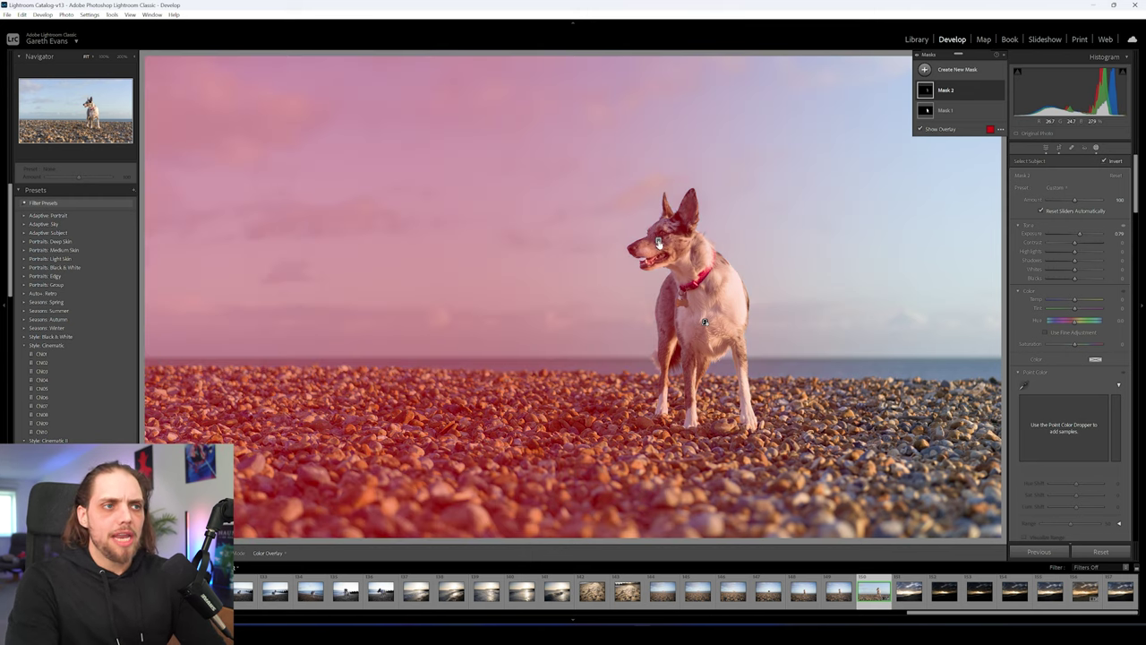
left_click_drag(335, 225, 546, 241)
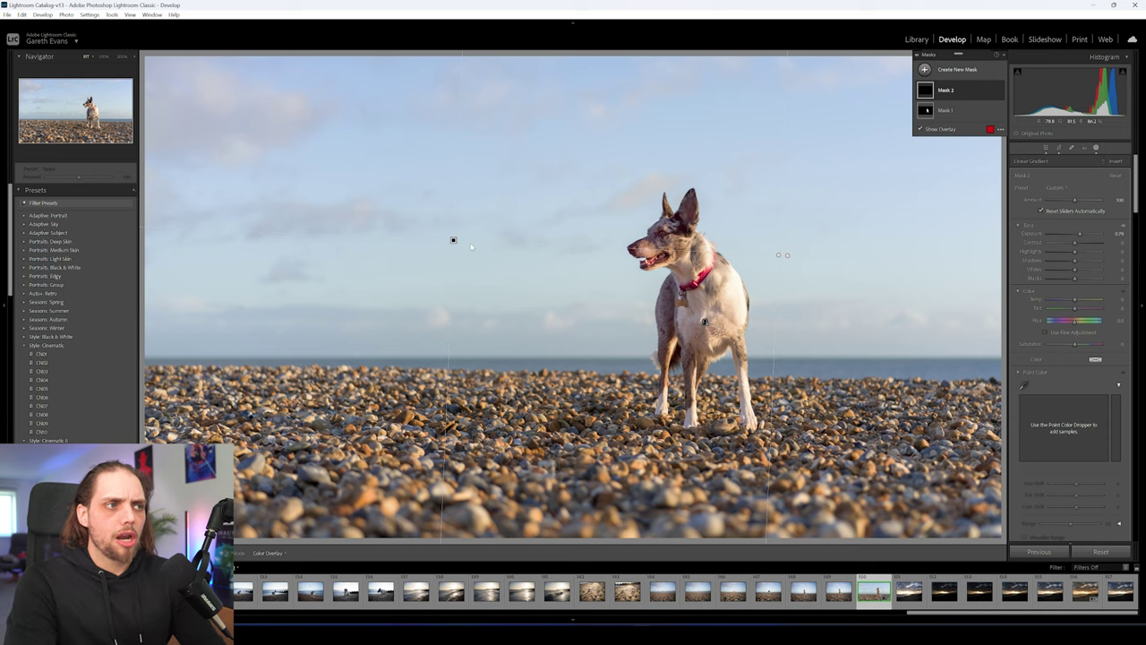
left_click_drag(453, 240, 454, 239)
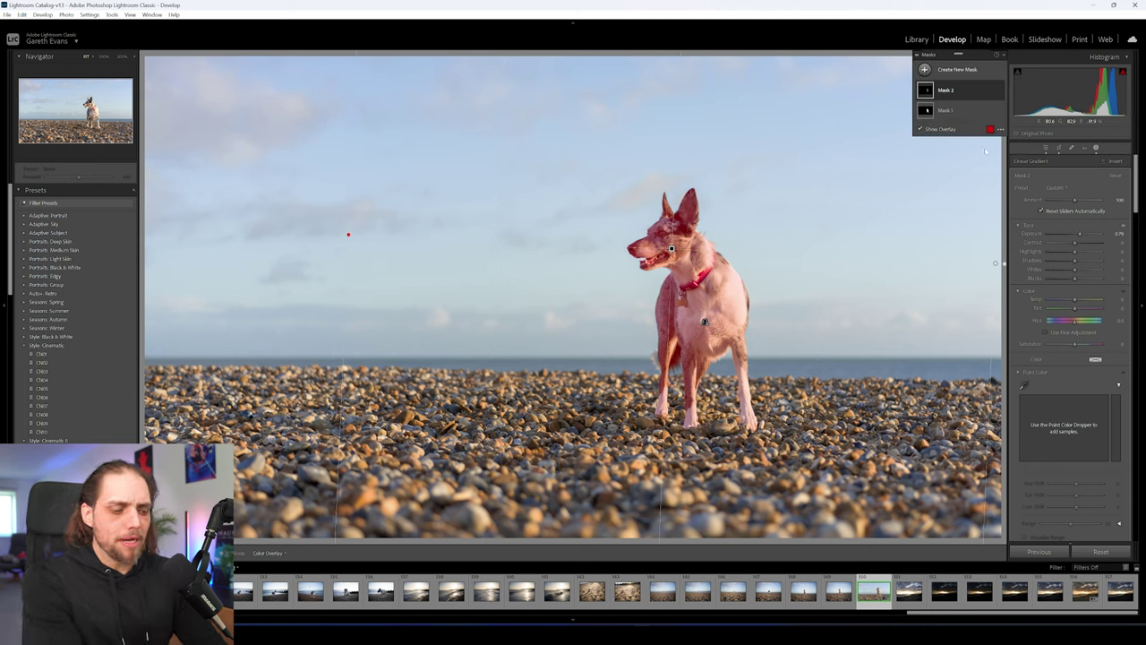
key("o")
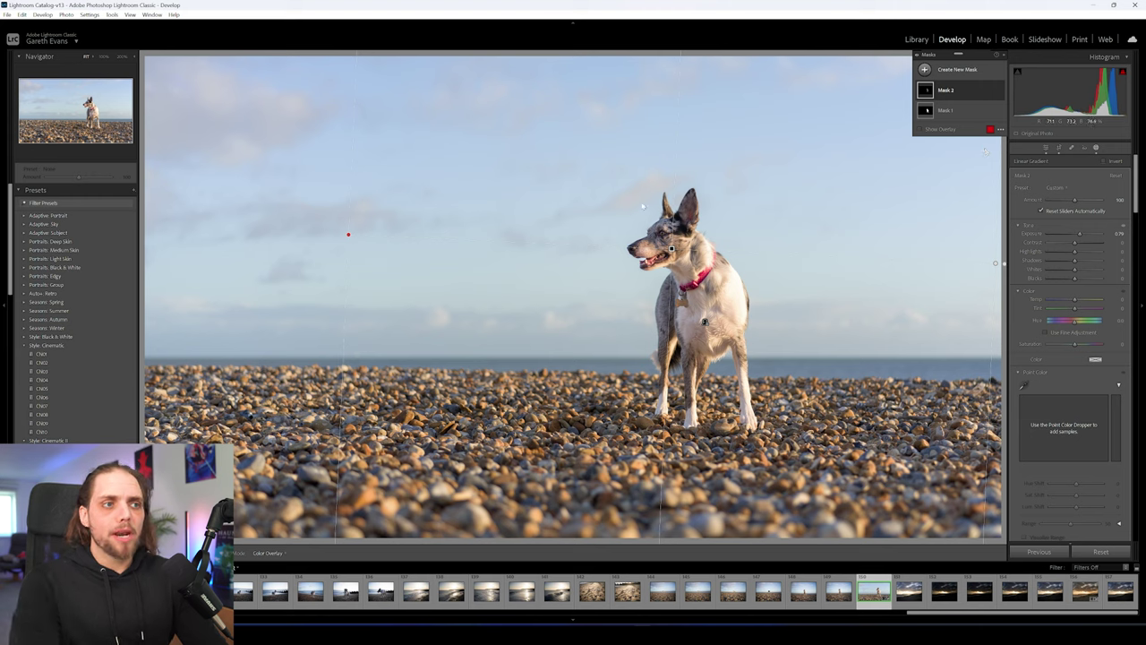
Draw a tall radial gradient mask in front of the dog, overlapping its face, and raise its Exposure
left_click(955, 77)
left_click(976, 168)
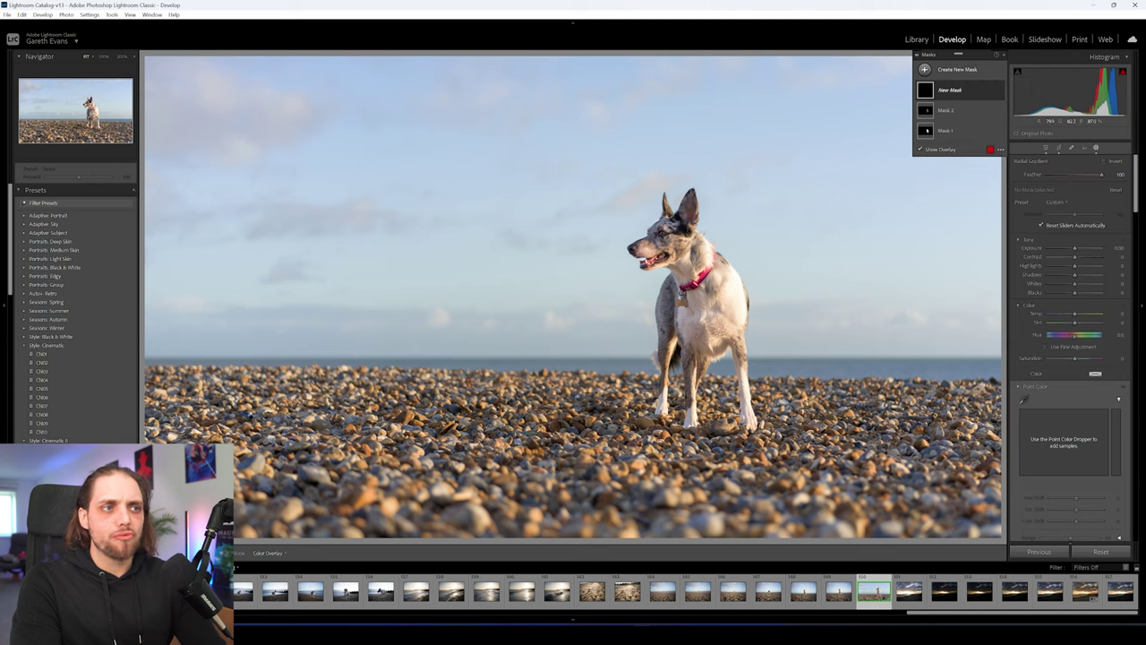
left_click_drag(618, 267, 735, 80)
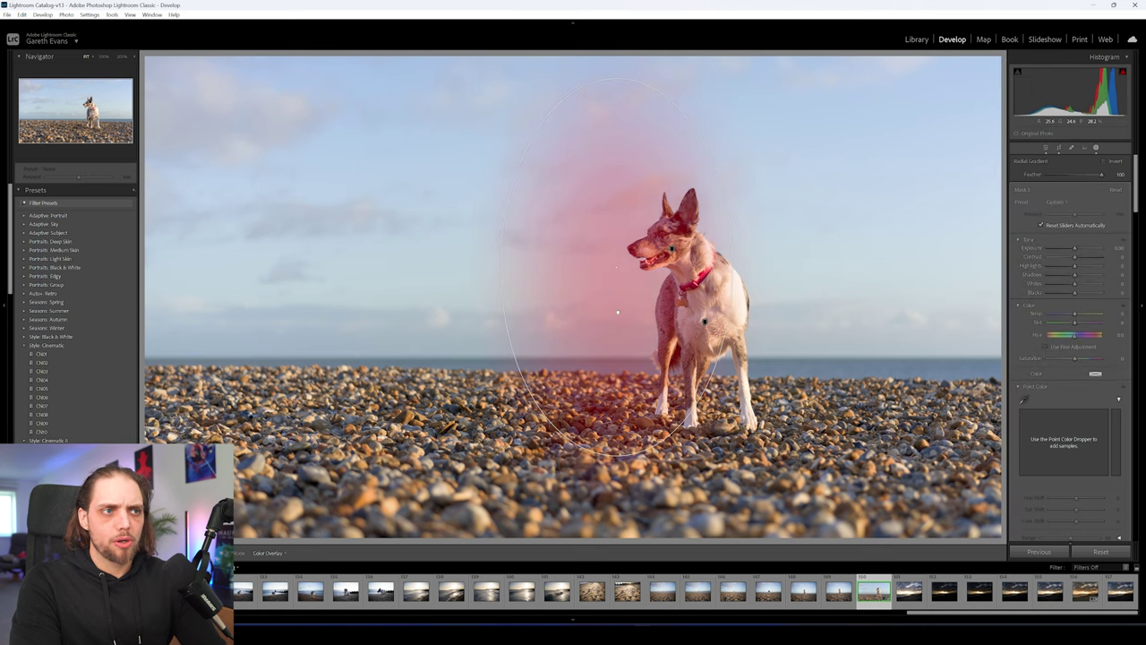
left_click_drag(1075, 248, 1081, 251)
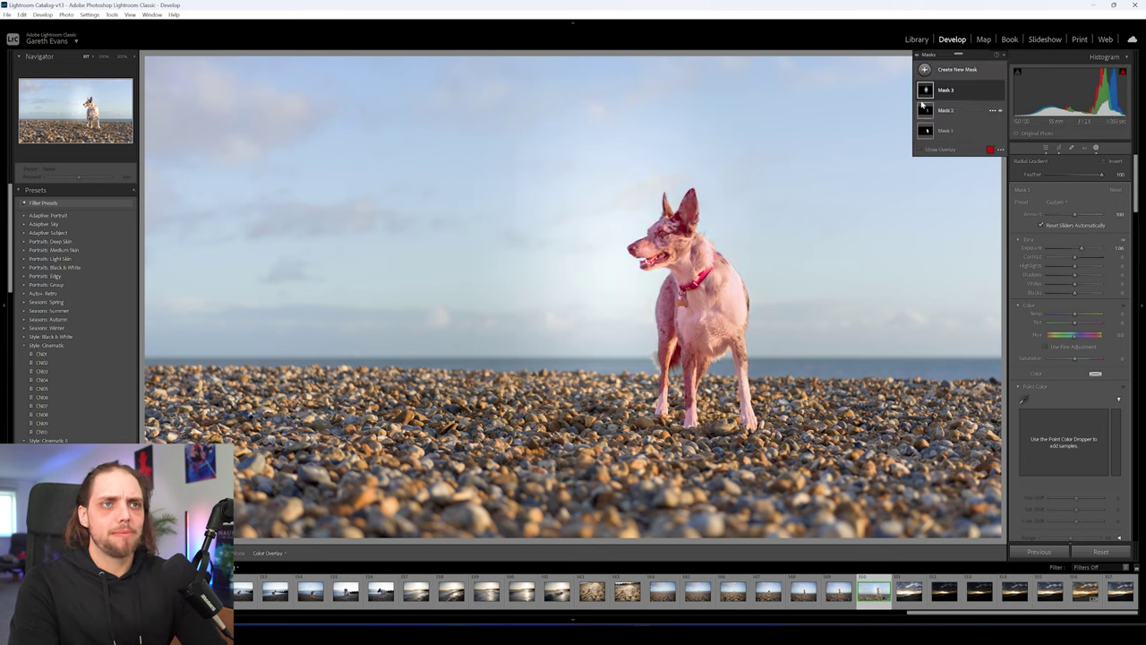
Intersect the radial gradient mask with Select Subject and delete that mask
right_click(960, 92)
mouse_move(1003, 134)
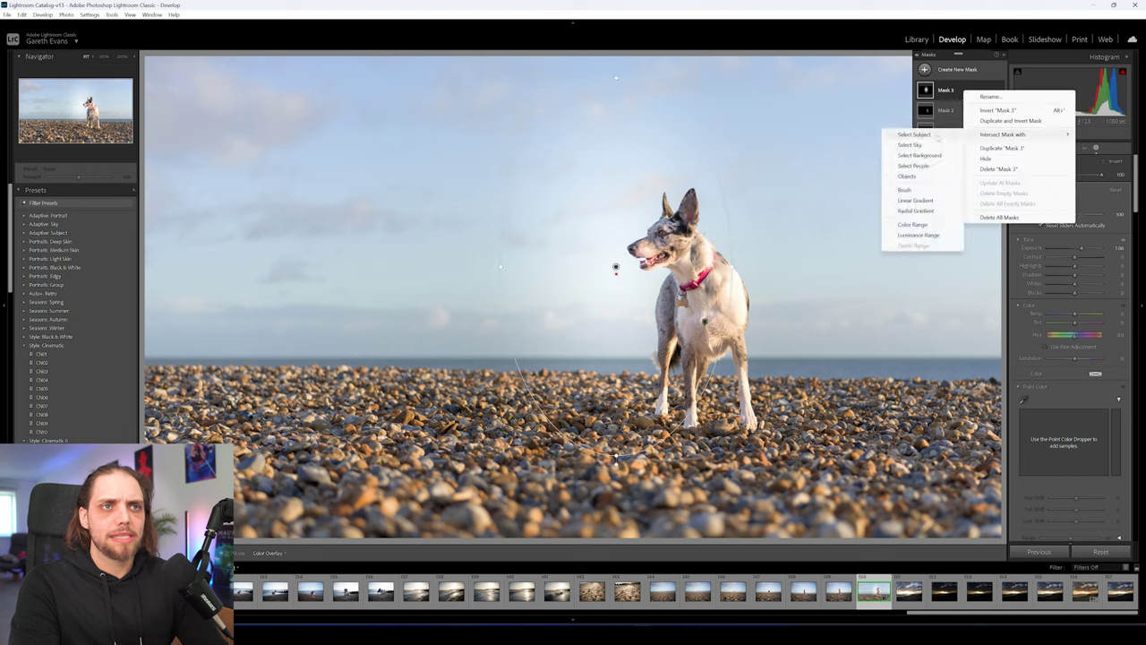
left_click(923, 134)
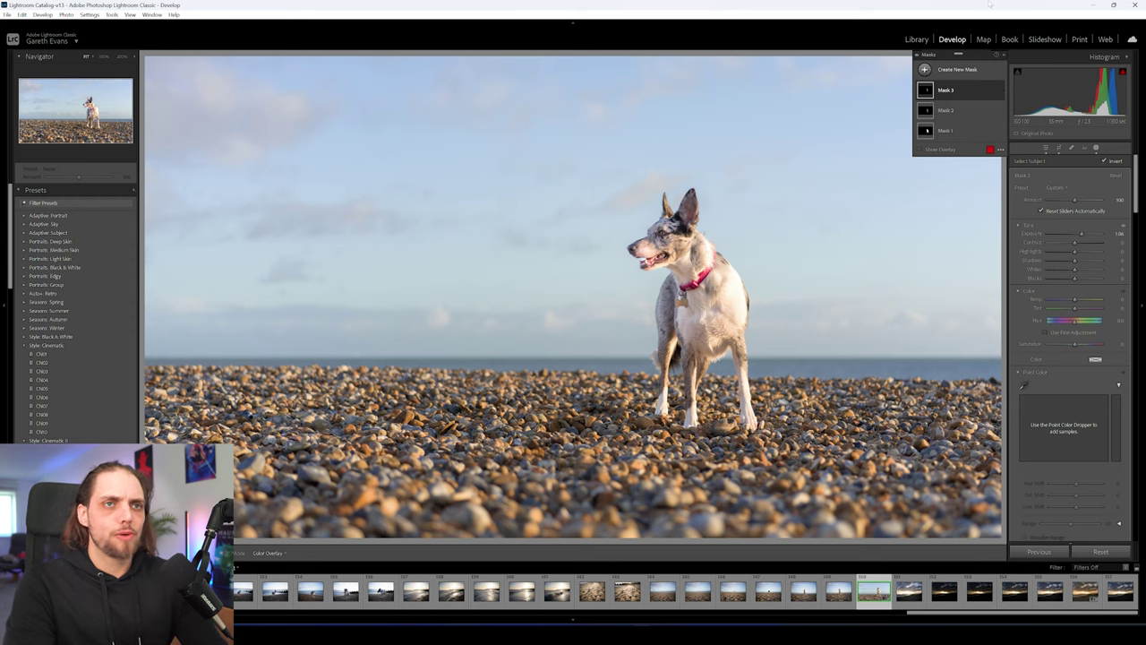
left_click(992, 90)
left_click(1065, 169)
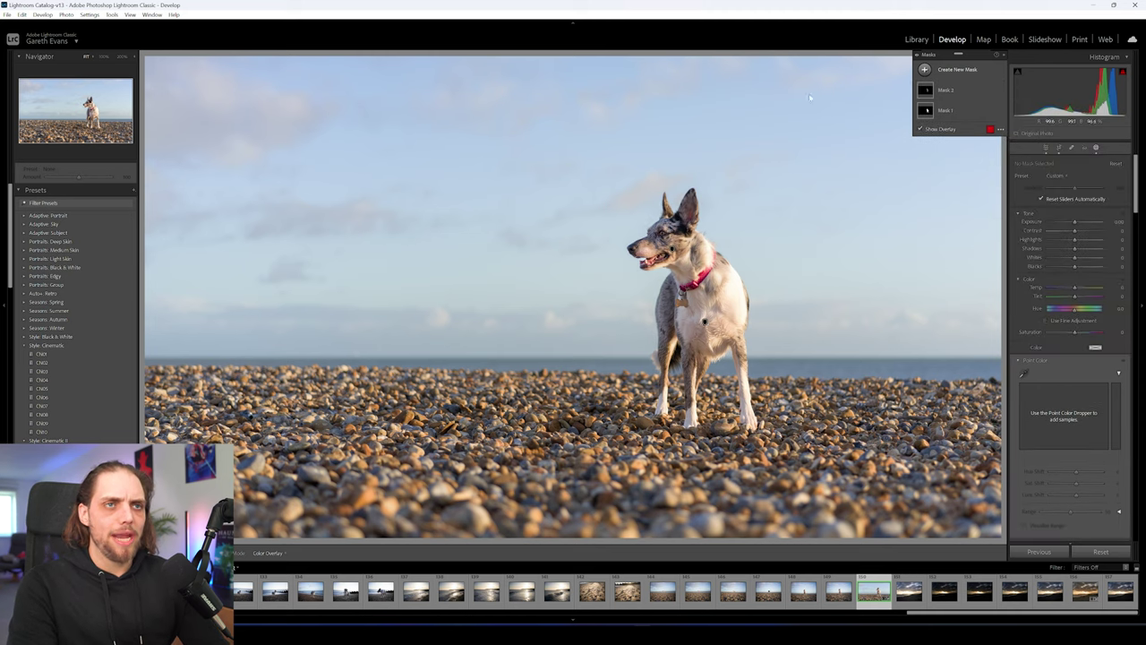
Add a vertical linear gradient mask from the upper sky down to the pebbles and lower its Exposure
left_click(960, 69)
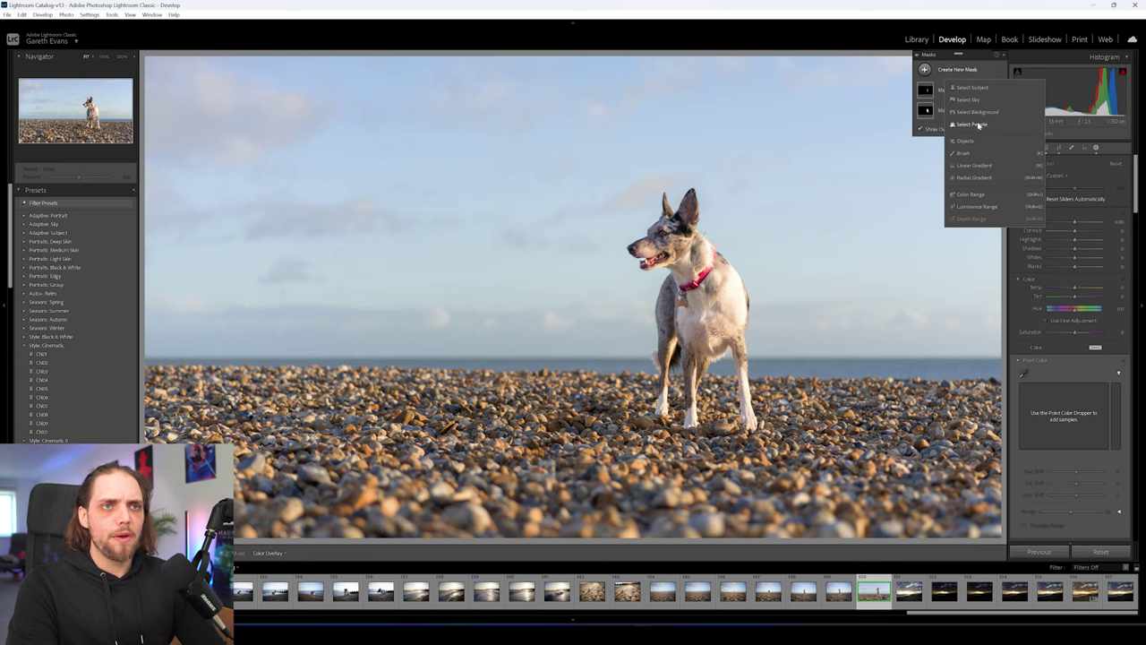
left_click(976, 165)
left_click_drag(573, 70, 578, 443)
left_click_drag(1074, 240, 1068, 242)
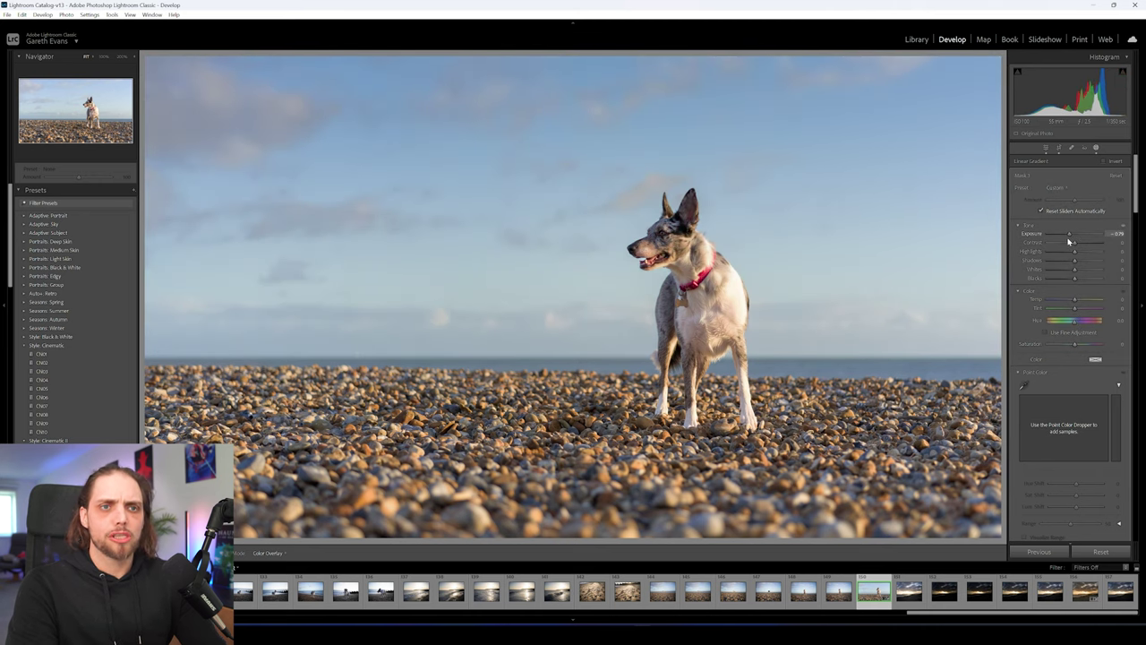
left_click_drag(1069, 242, 1068, 237)
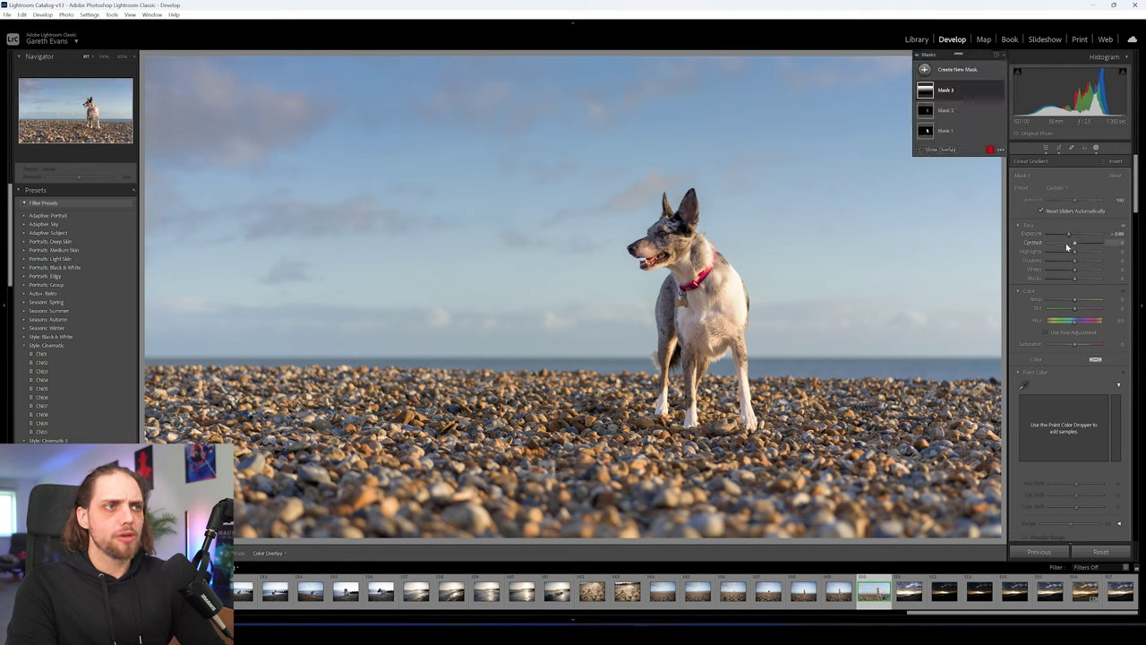
Intersect the darkening linear gradient mask with Select Sky so it spares the dog
right_click(968, 93)
mouse_move(1006, 134)
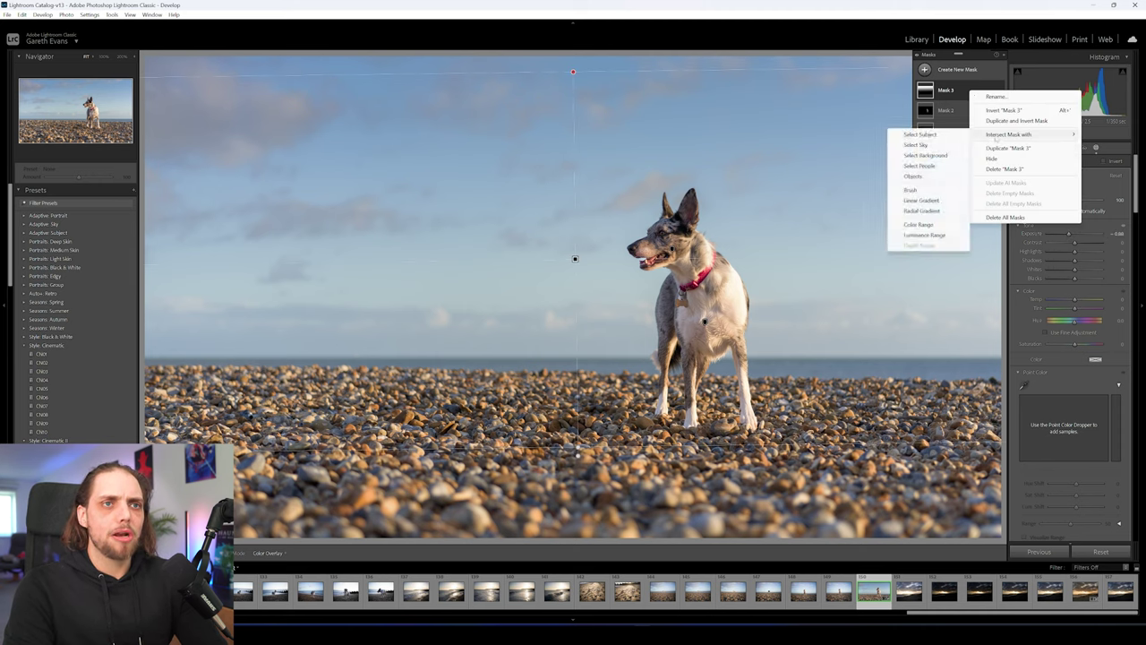
left_click(939, 146)
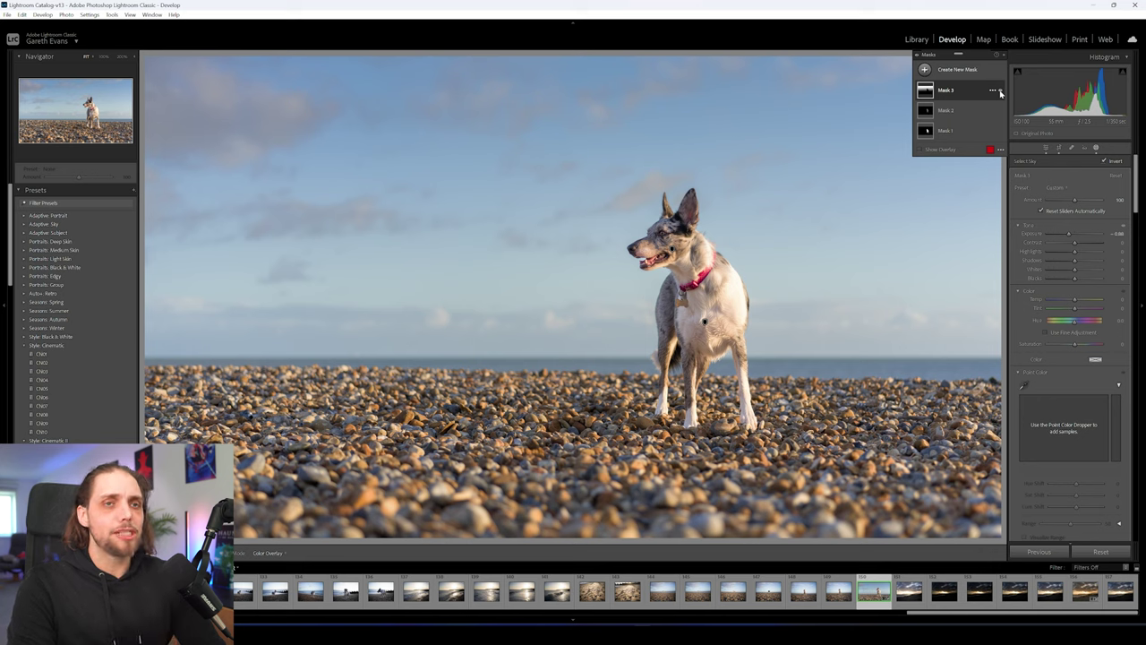
Add a linear gradient mask from the photo's lower edge up to the horizon and lower its Exposure to darken the foreground pebbles
left_click(970, 80)
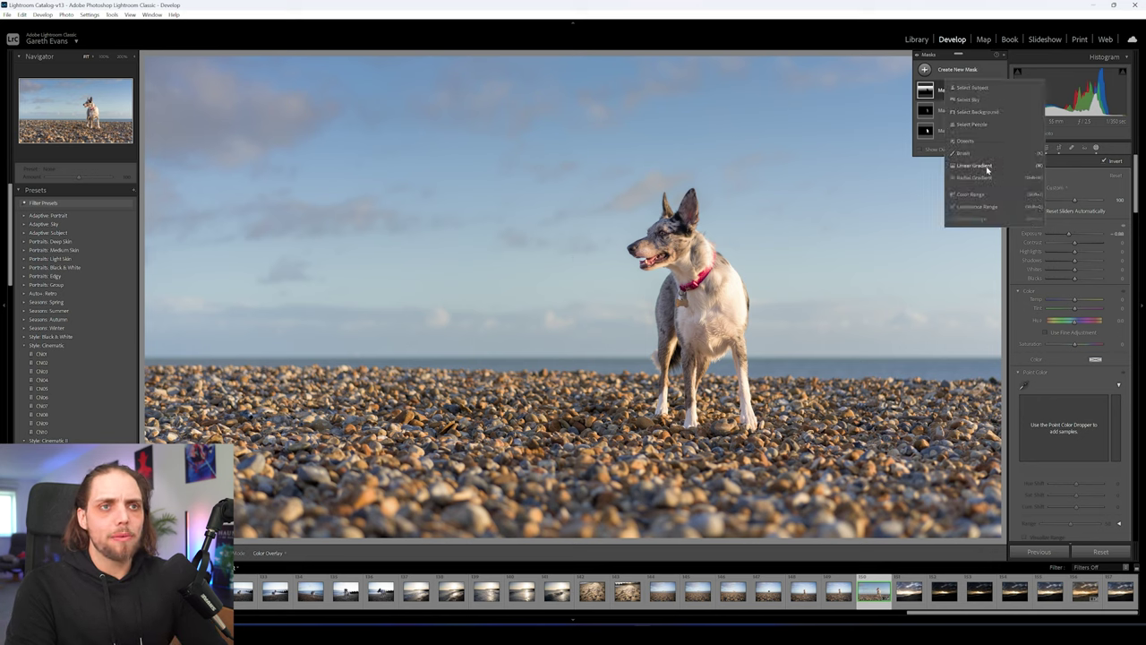
left_click(974, 166)
left_click_drag(552, 524, 552, 376)
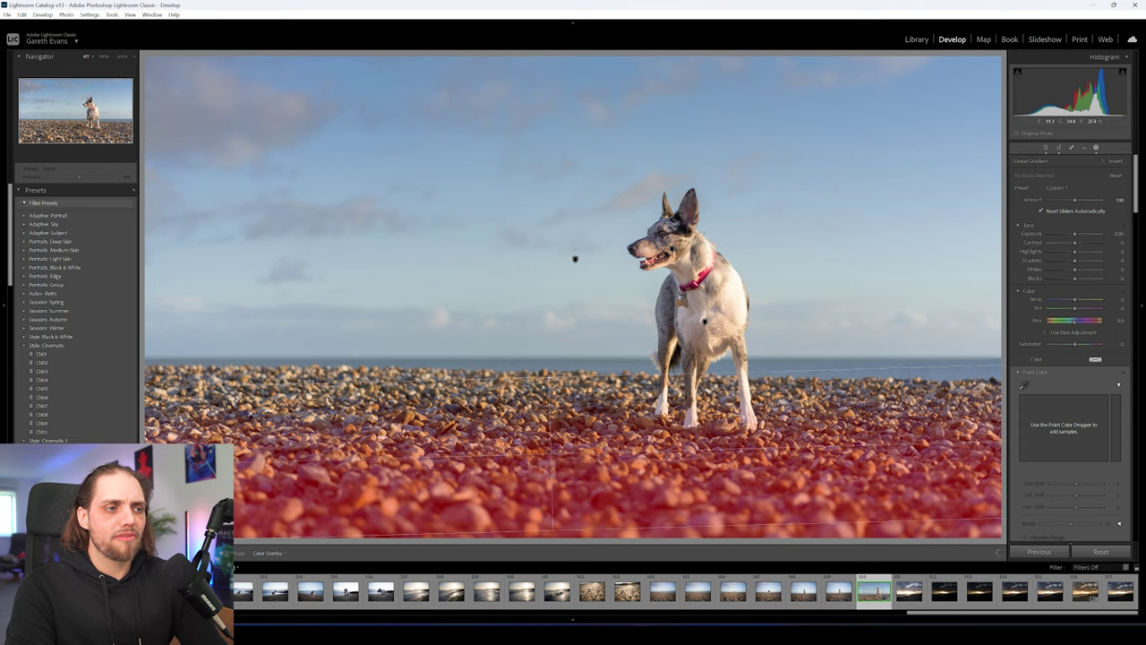
left_click_drag(1075, 237, 1067, 236)
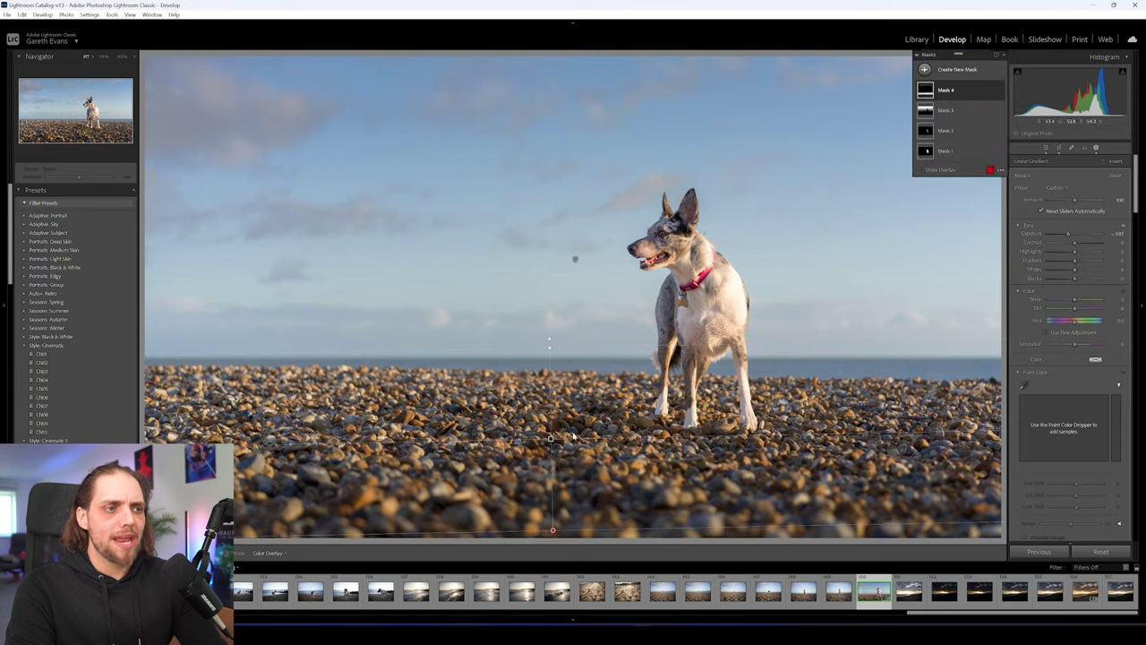
left_click_drag(551, 439, 556, 444)
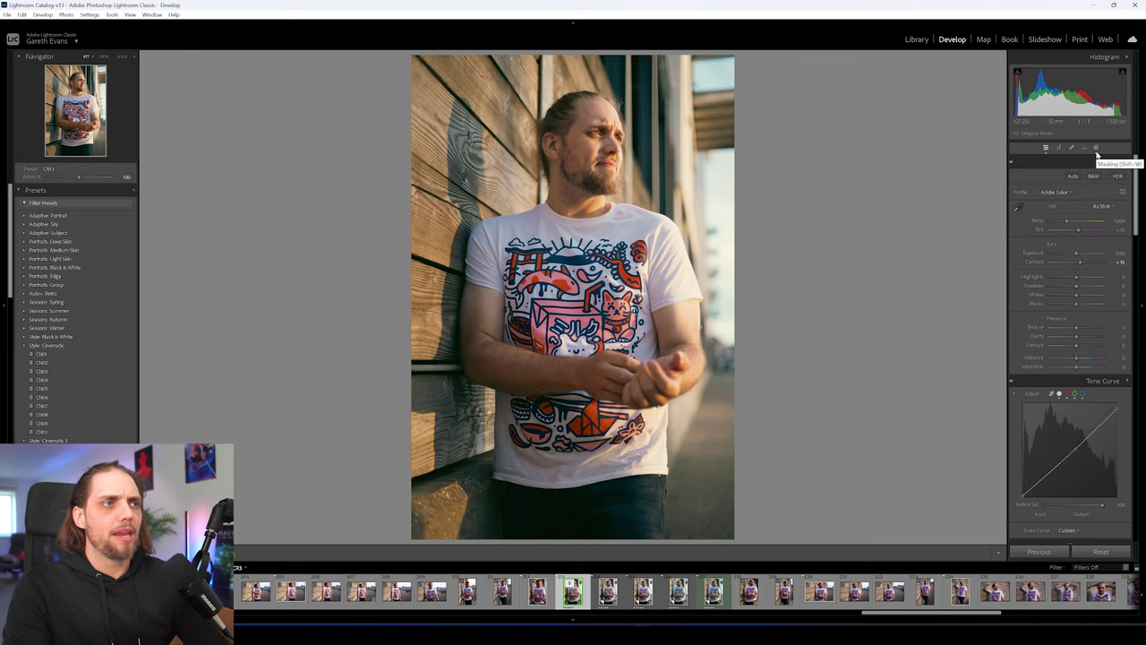
On the portrait, create three separate Select People masks for the man's Facial Skin, Eye Sclera, and Iris and Pupil
left_click(1096, 149)
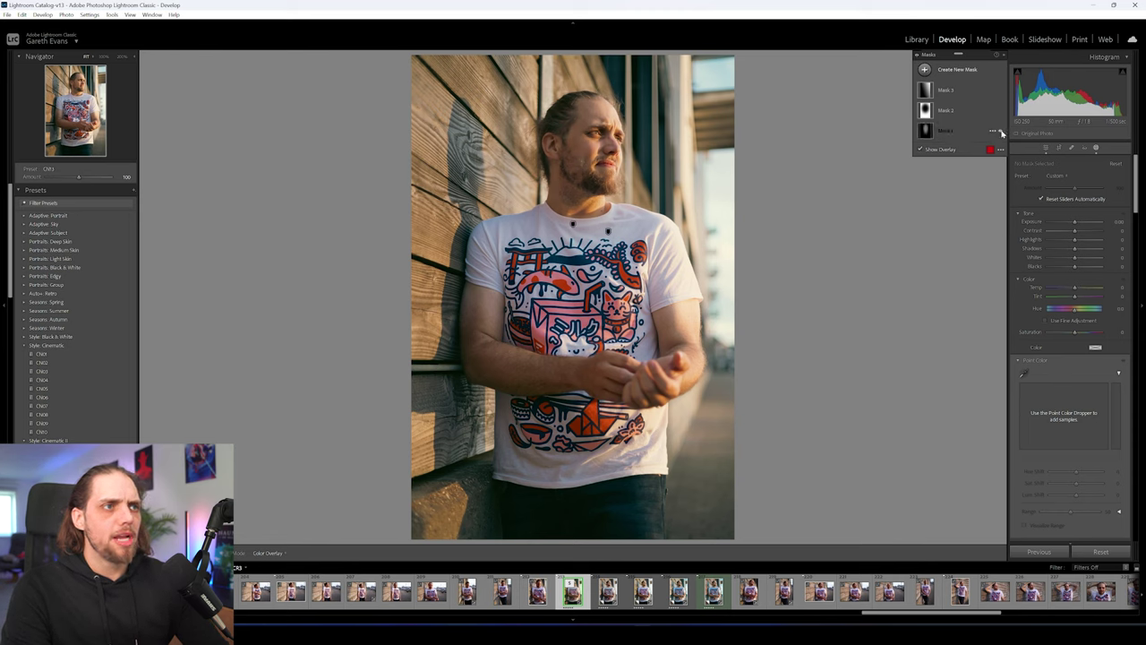
left_click(969, 73)
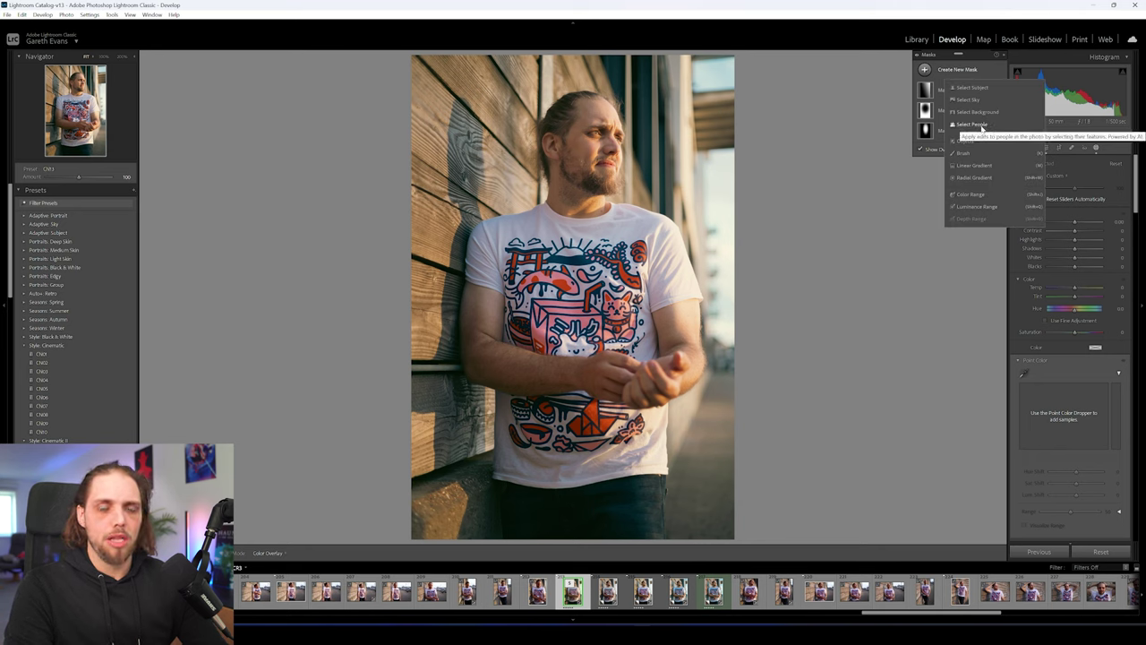
left_click(976, 124)
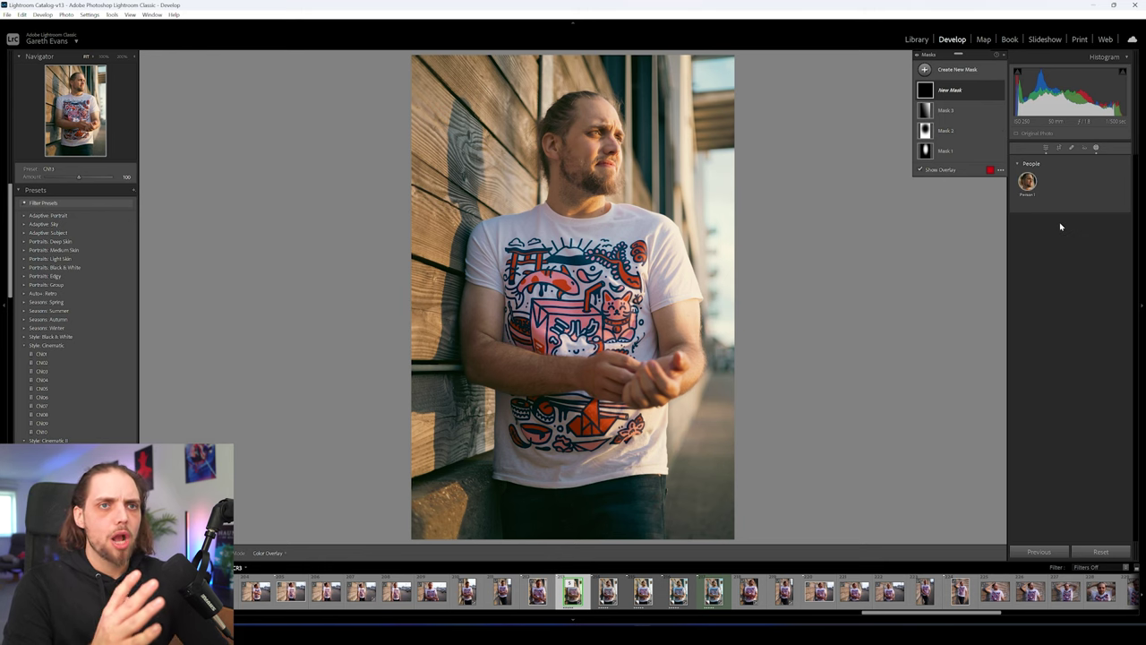
left_click(1027, 183)
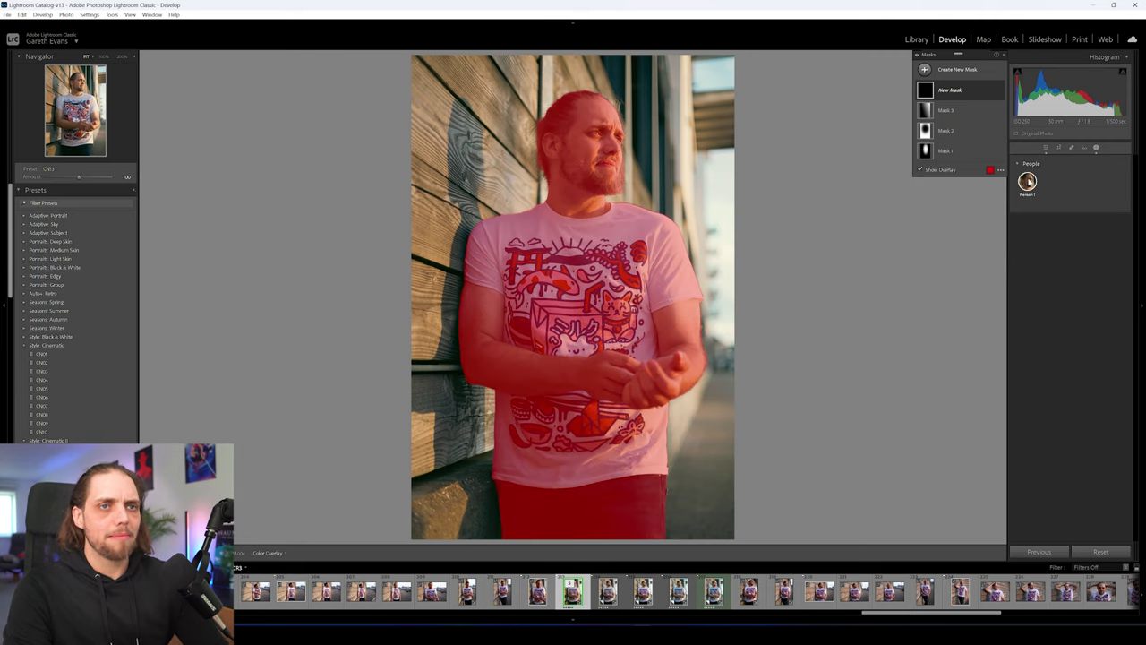
left_click(1028, 182)
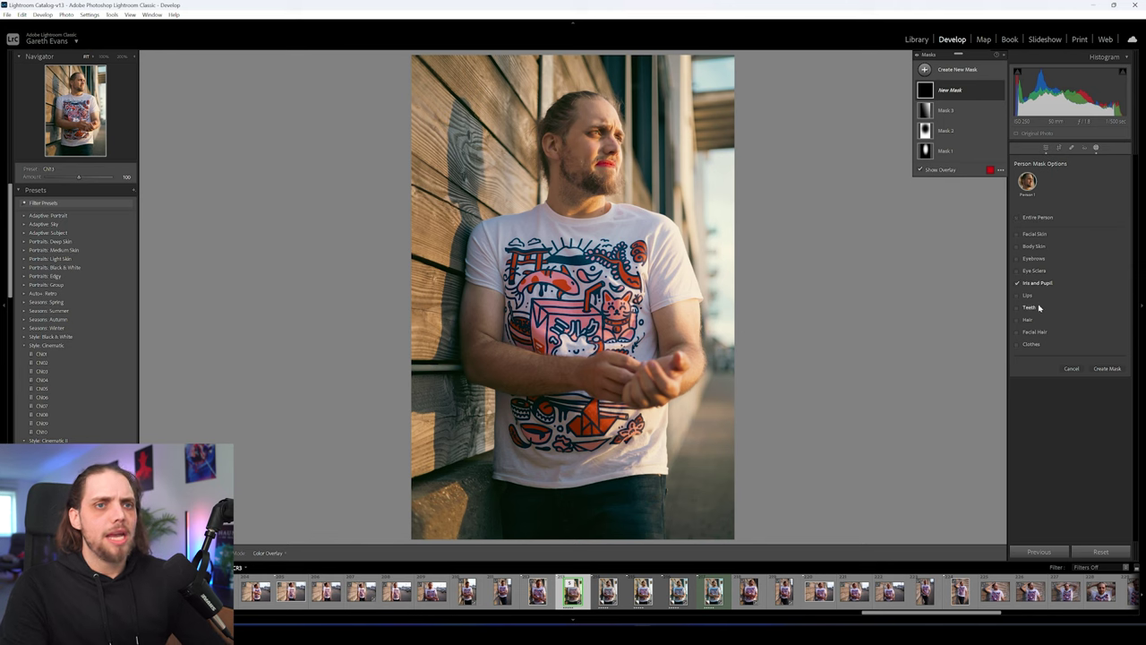
left_click(1035, 272)
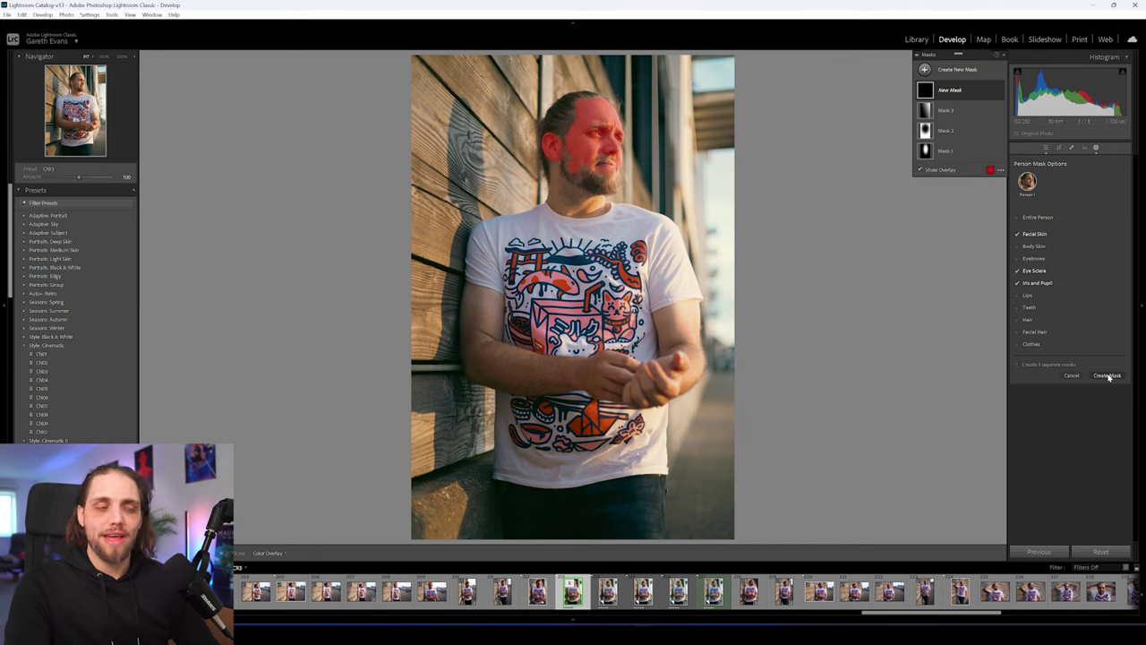
left_click(1016, 365)
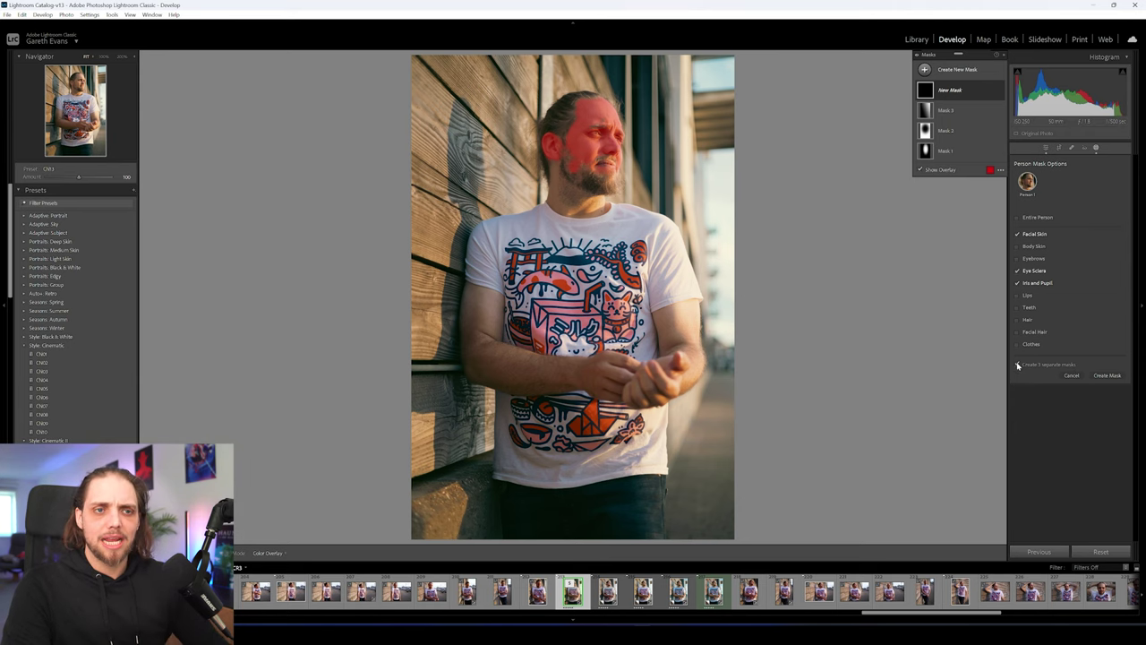
left_click(1115, 375)
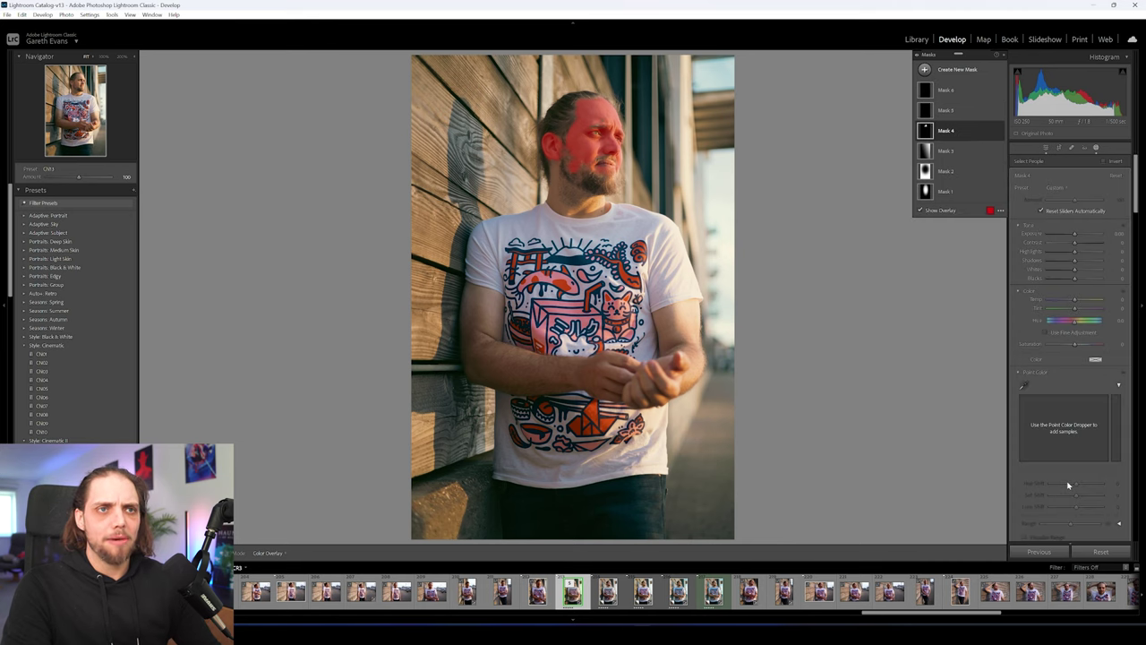
Check what each new people mask covers and raise the Exposure of the eye sclera mask
left_click(946, 111)
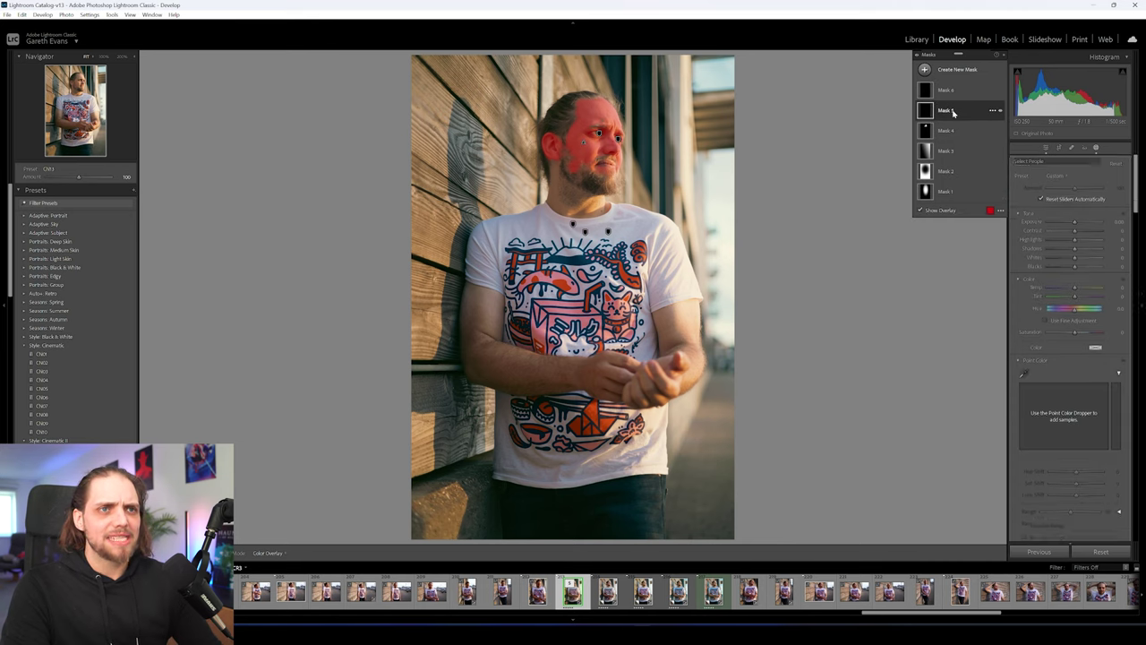
left_click(949, 92)
left_click(954, 109)
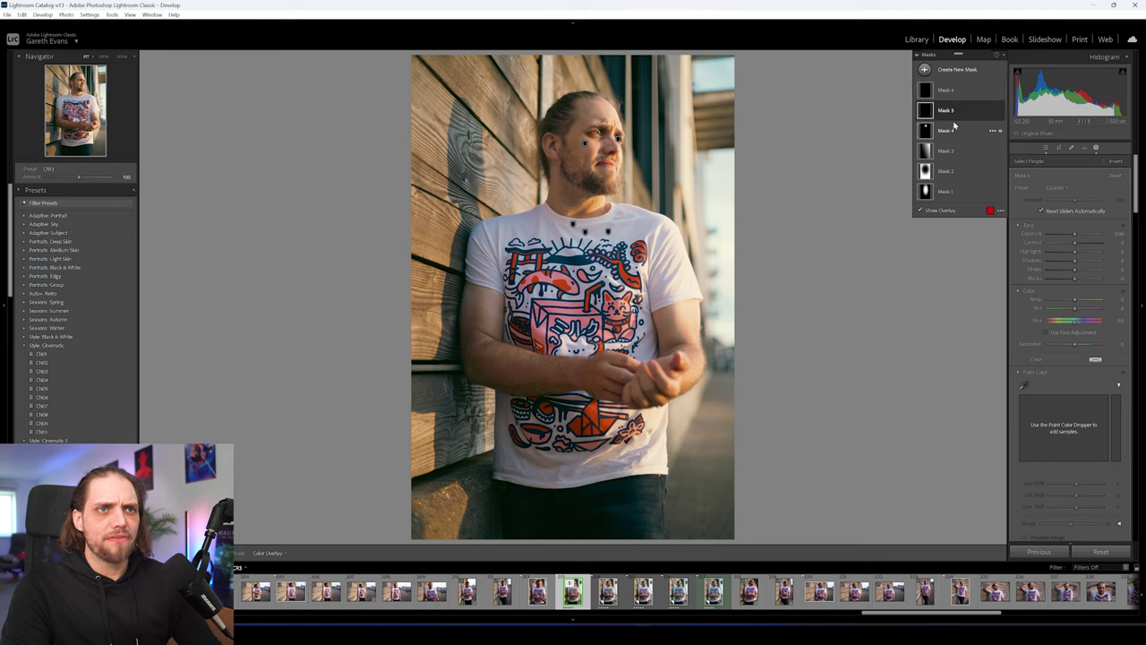
left_click(955, 129)
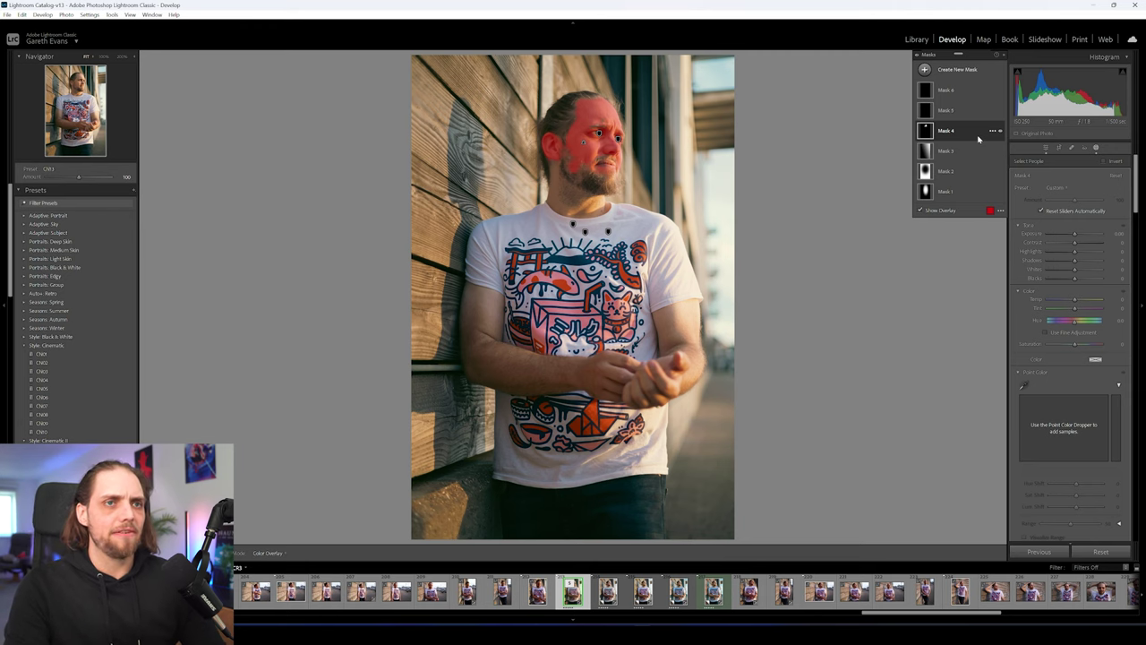
left_click(958, 111)
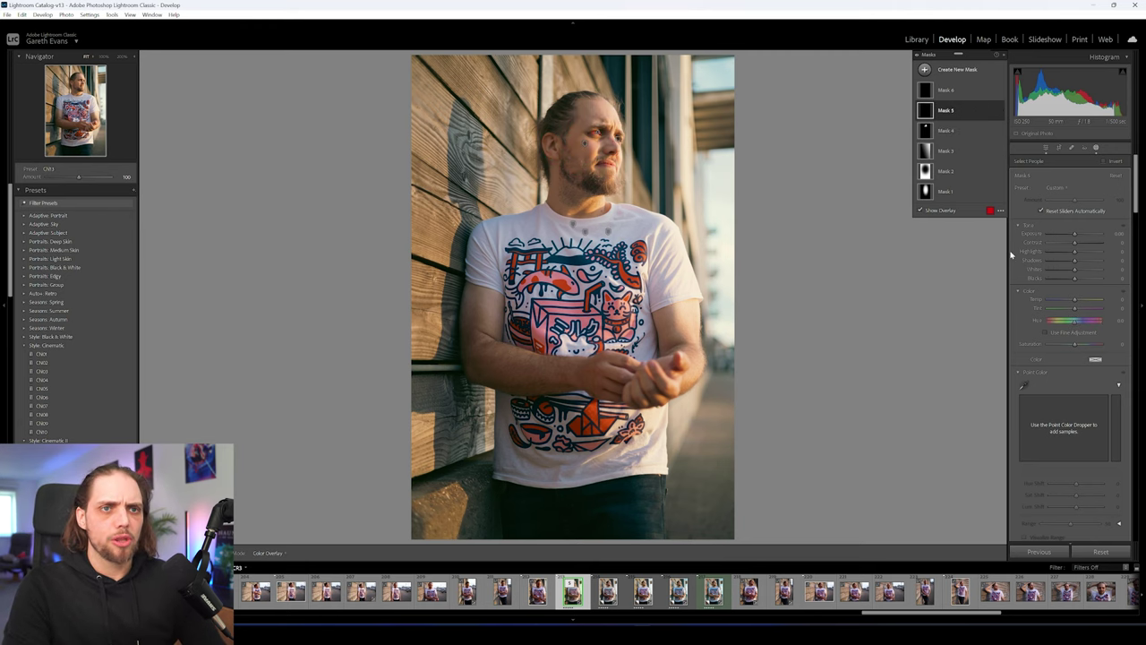
left_click_drag(1075, 235, 1077, 236)
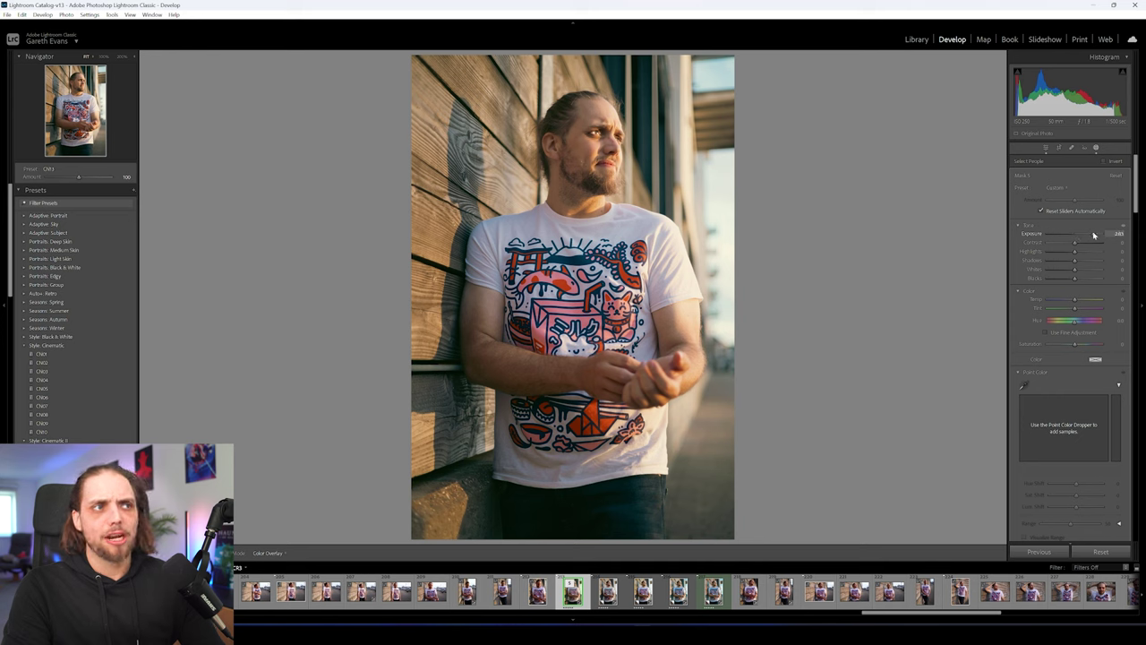
Slightly raise the Exposure of the iris and pupil mask to brighten the man's eyes
left_click_drag(1078, 239, 1077, 238)
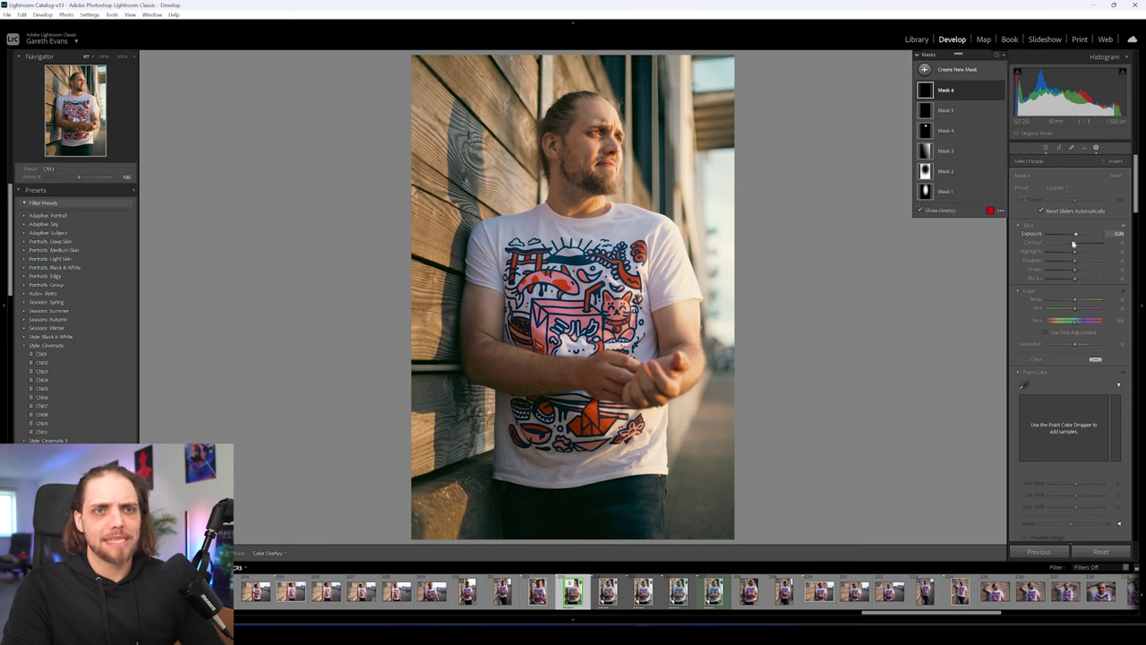
scroll(1056, 341, "down", 8)
left_click_drag(1075, 291, 1079, 305)
scroll(1034, 376, "up", 8)
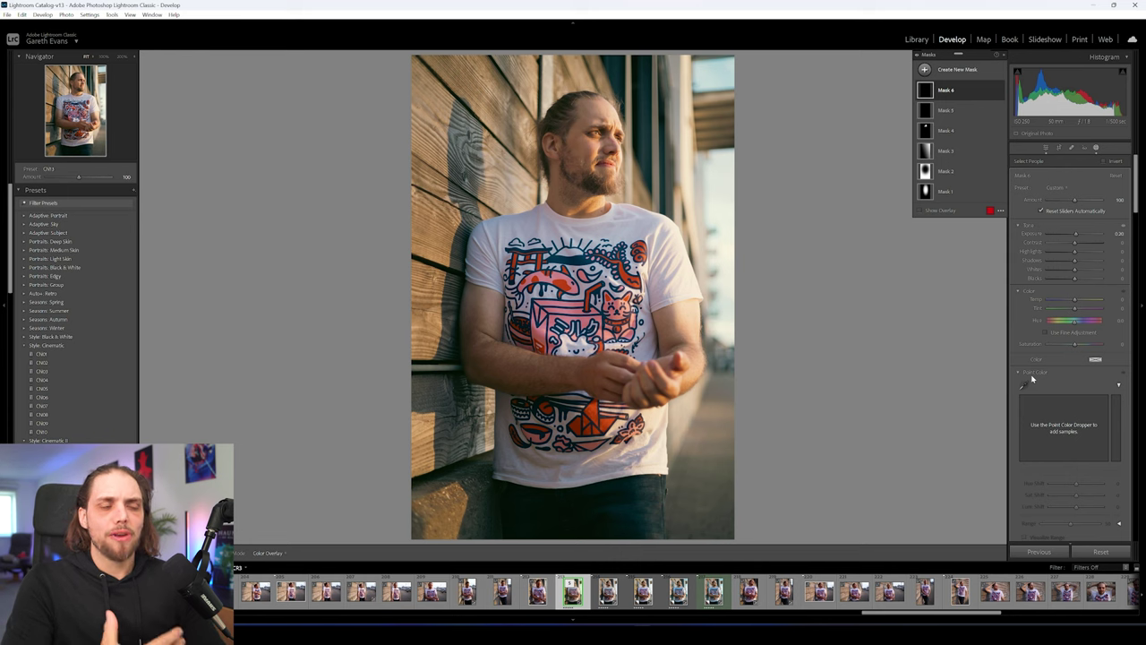
Soften the man's face by lowering the Clarity of the facial skin mask to about -21, and compare with the mask hidden
left_click(951, 131)
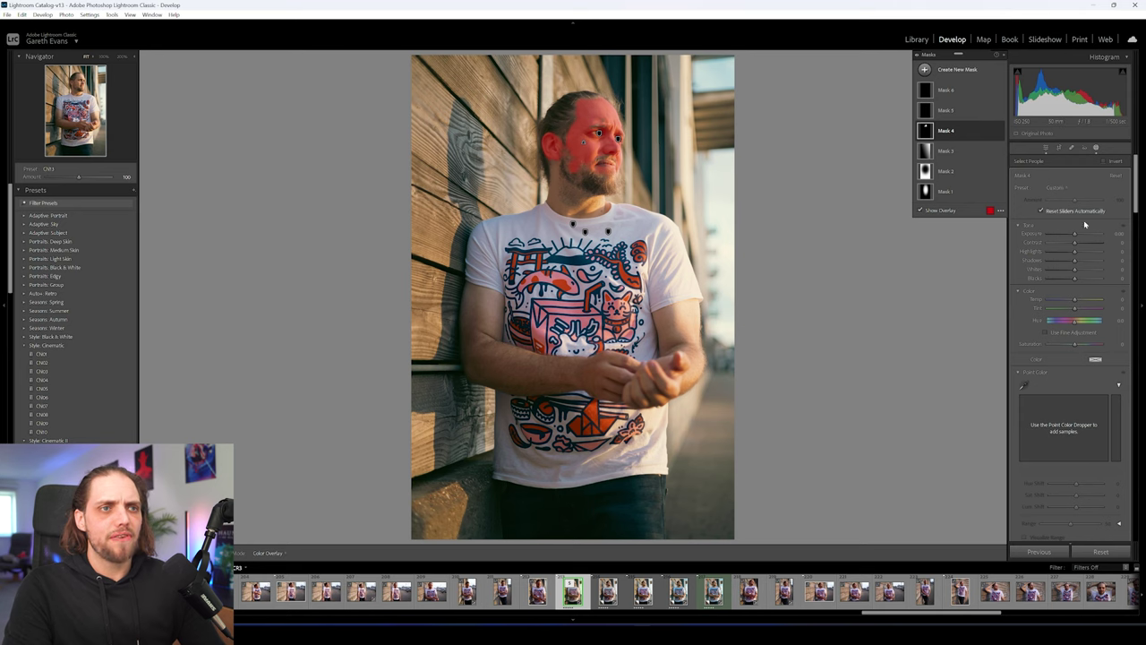
scroll(1029, 279, "down", 5)
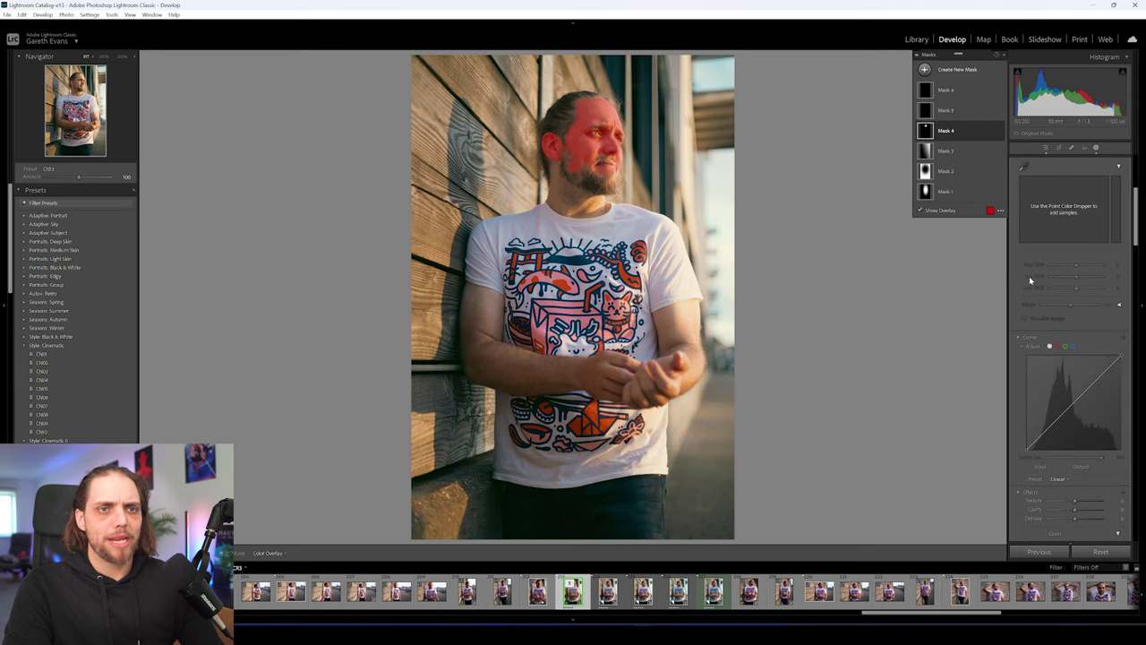
left_click(1075, 402)
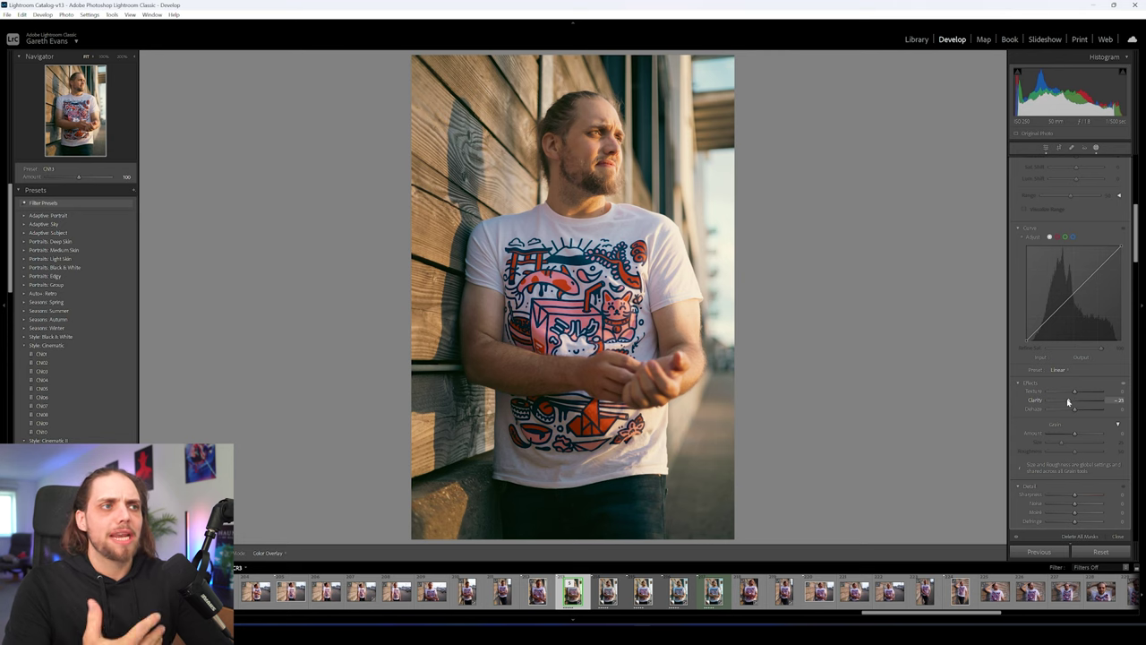
left_click(999, 132)
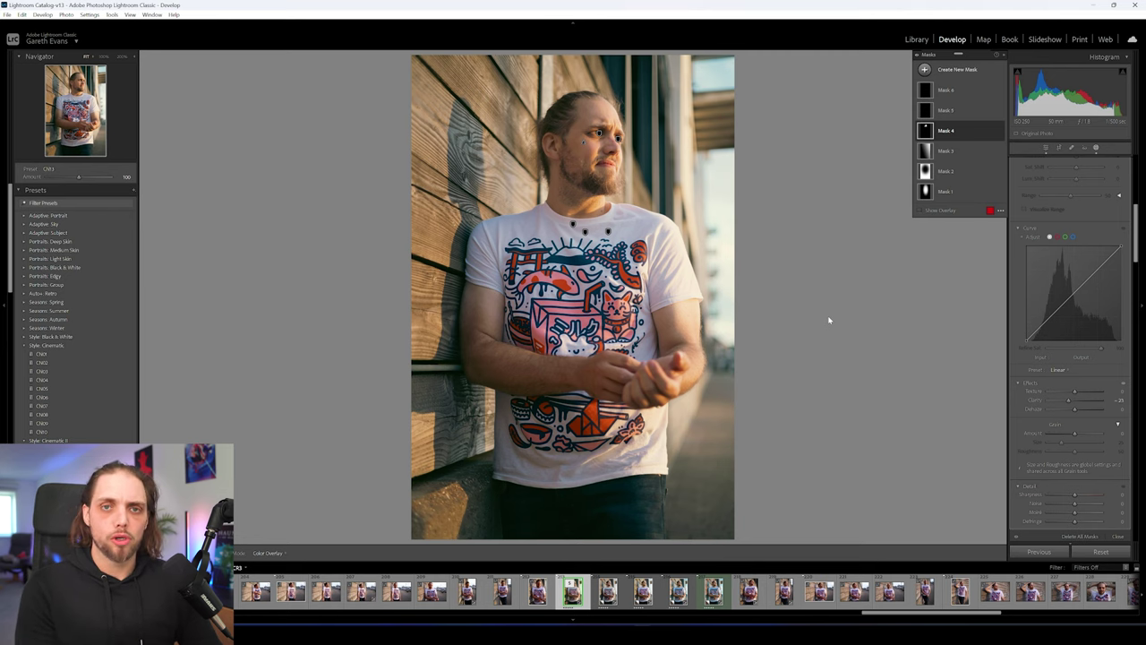
Add a Select Subject mask on the man and slightly raise its Exposure and Contrast
left_click(935, 74)
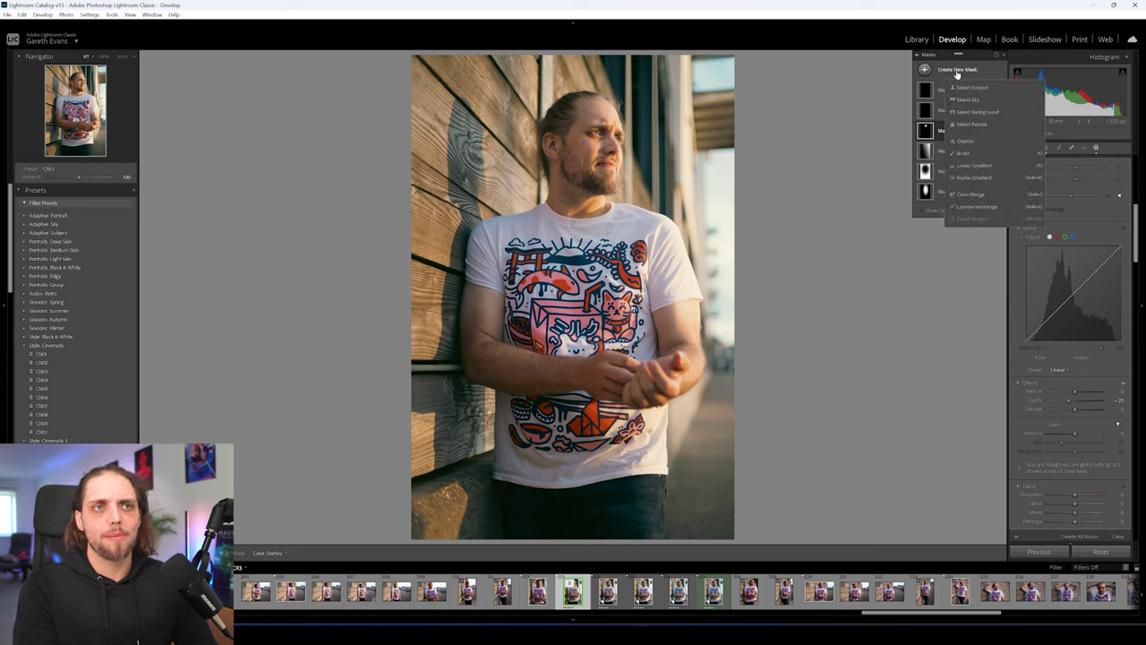
left_click(966, 88)
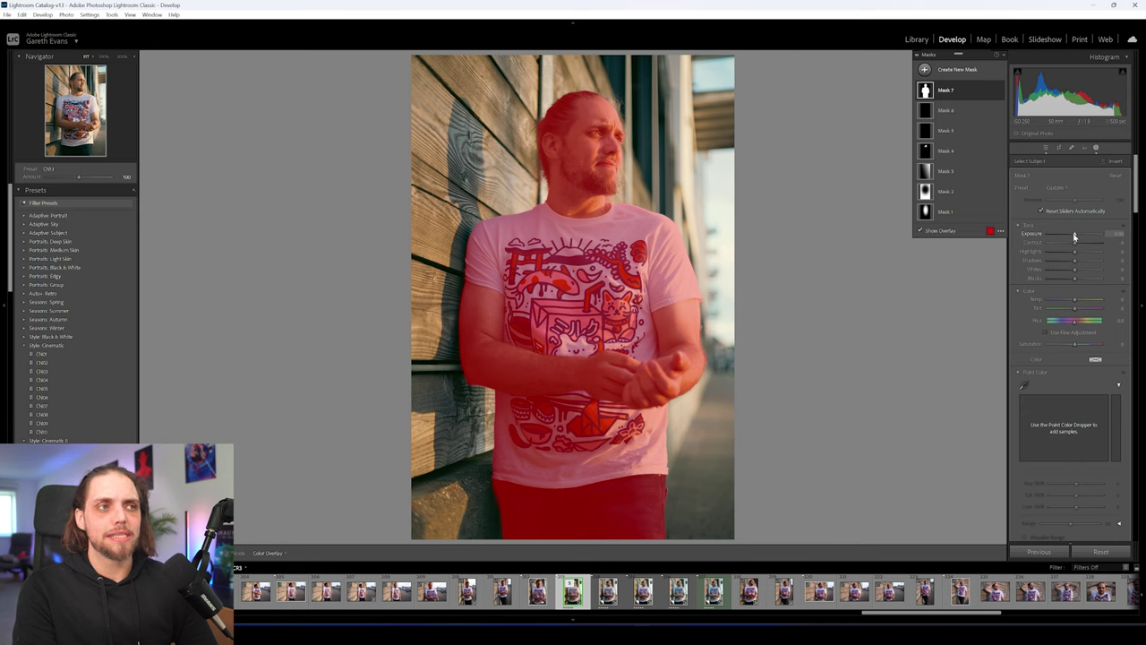
left_click_drag(1074, 235, 1076, 244)
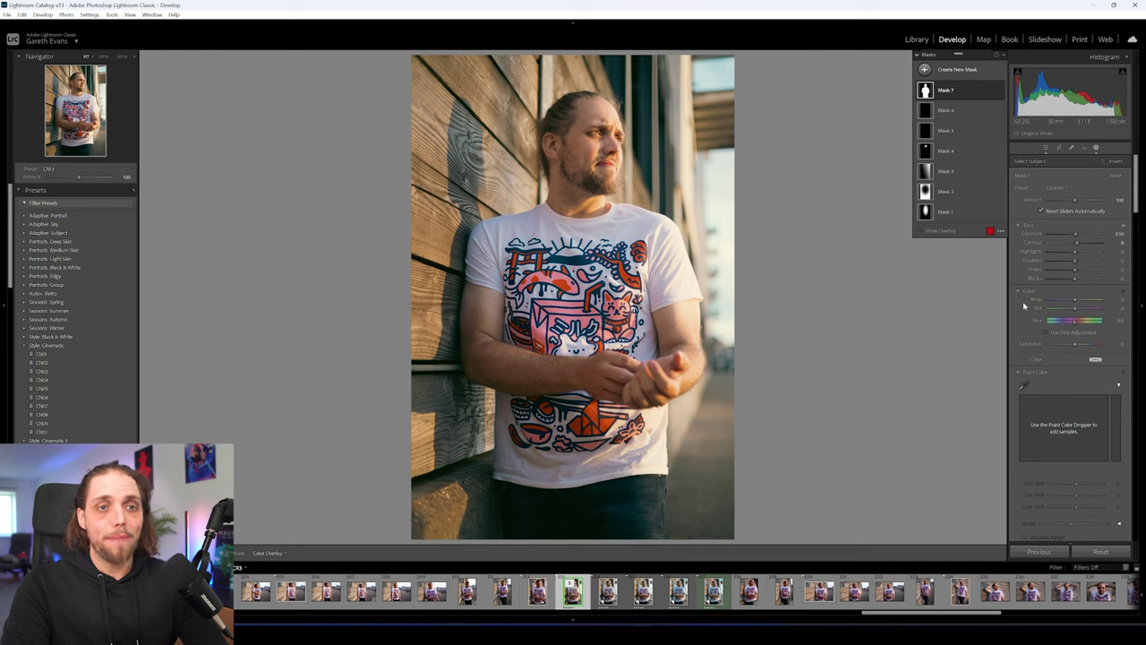
Paint a brush mask over the T-shirt's printed design and erase the spill from the arms, hands and wall
left_click(958, 72)
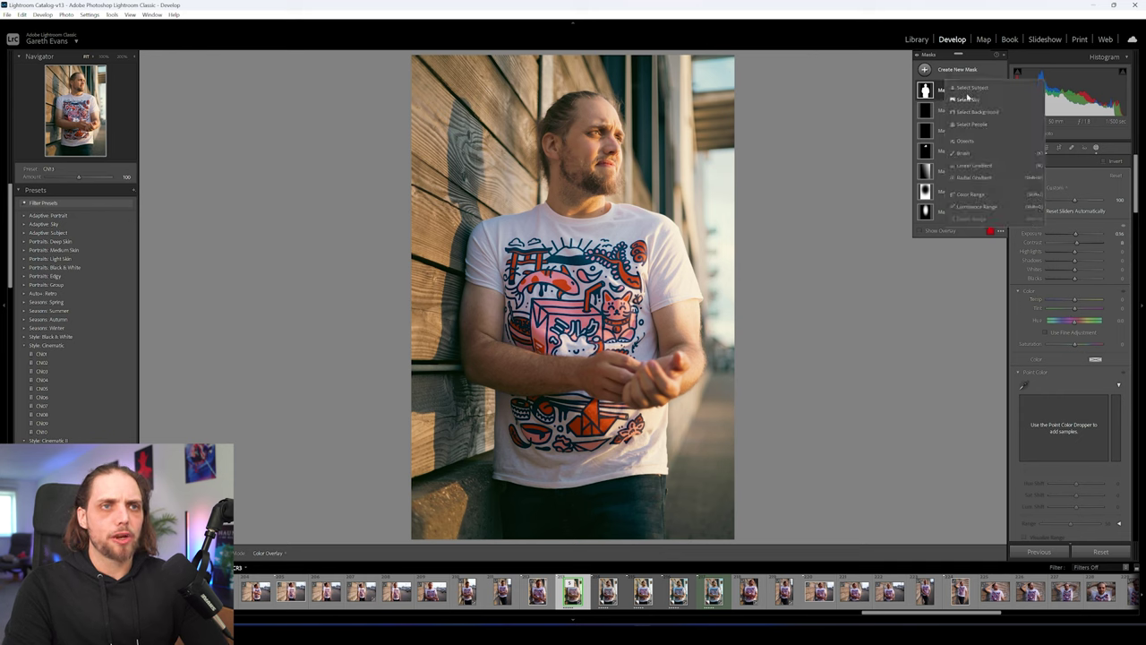
left_click(966, 152)
scroll(618, 269, "down", 2)
mouse_move(611, 283)
left_mouse_down()
mouse_move(538, 275)
mouse_move(523, 255)
mouse_move(577, 248)
mouse_move(623, 284)
mouse_move(624, 311)
mouse_move(452, 298)
mouse_move(524, 433)
mouse_move(628, 428)
mouse_move(619, 442)
mouse_move(591, 434)
left_mouse_up()
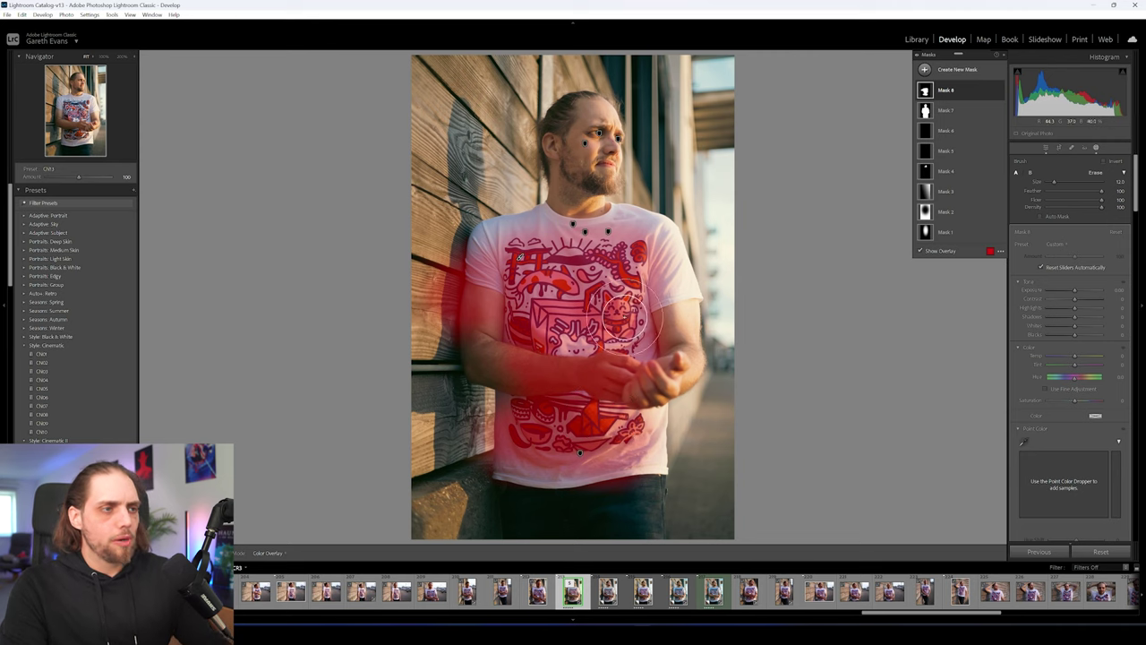
key("alt")
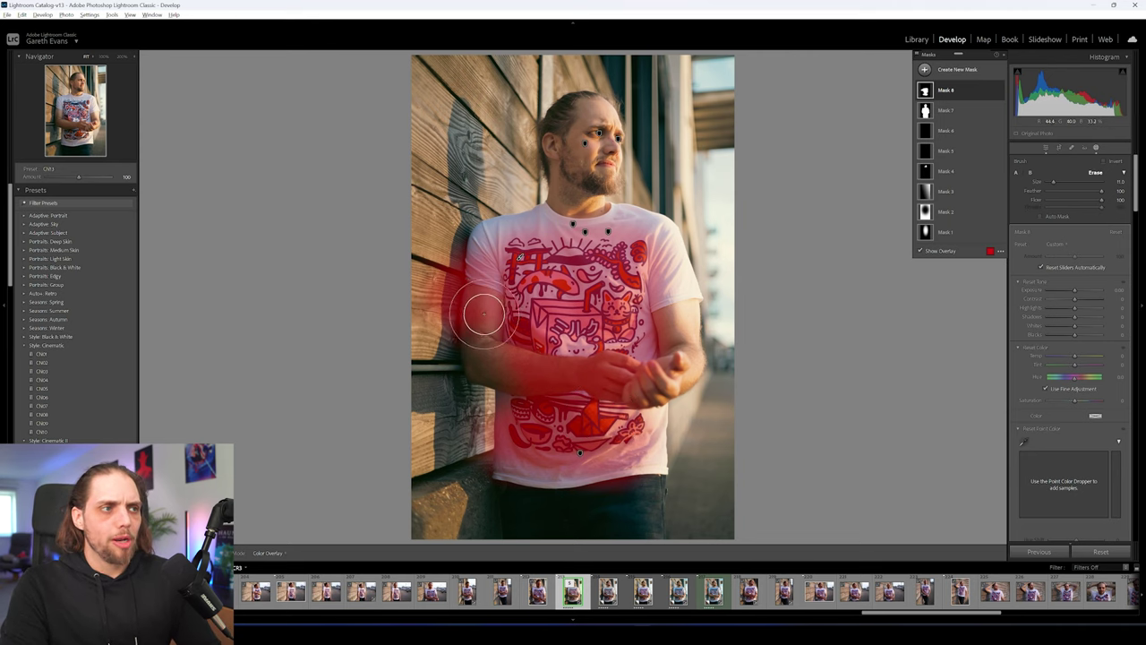
mouse_move(470, 291)
left_mouse_down()
mouse_move(435, 300)
mouse_move(447, 325)
mouse_move(465, 298)
mouse_move(486, 300)
mouse_move(485, 340)
mouse_move(457, 305)
mouse_move(451, 240)
mouse_move(461, 328)
mouse_move(478, 325)
mouse_move(505, 368)
mouse_move(578, 375)
mouse_move(490, 347)
mouse_move(612, 366)
mouse_move(600, 371)
mouse_move(638, 384)
mouse_move(516, 382)
mouse_move(589, 379)
mouse_move(530, 382)
mouse_move(642, 392)
mouse_move(666, 376)
mouse_move(615, 382)
mouse_move(681, 360)
left_mouse_up()
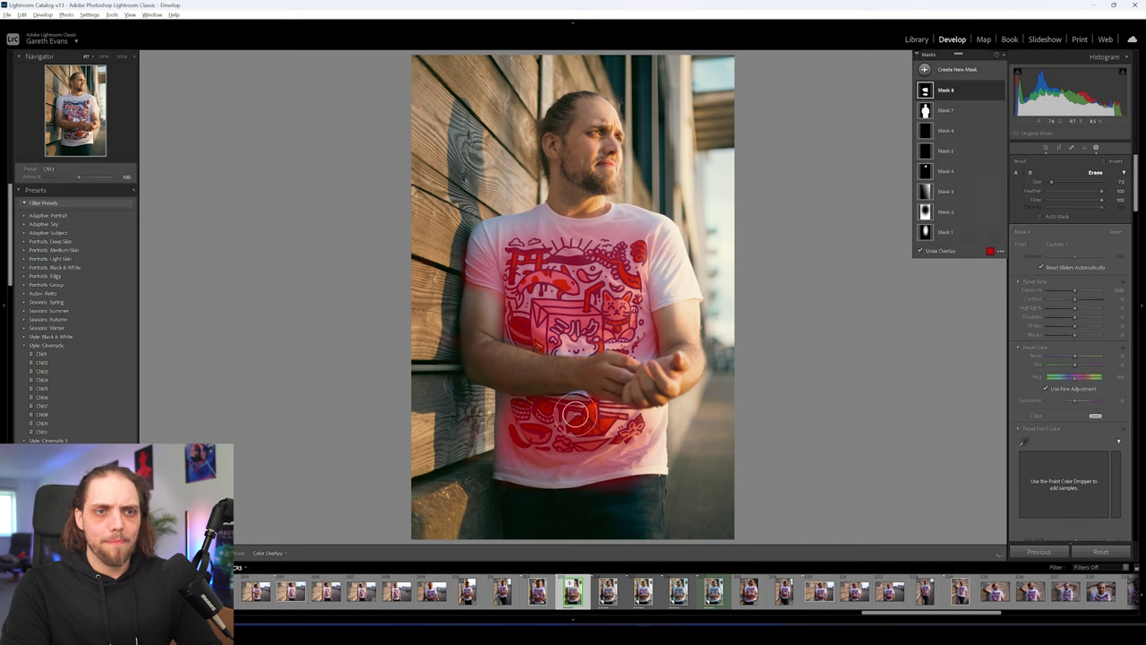
Try shifting the Hue of the brushed T-shirt mask and reset the slider
scroll(1032, 320, "down", 2)
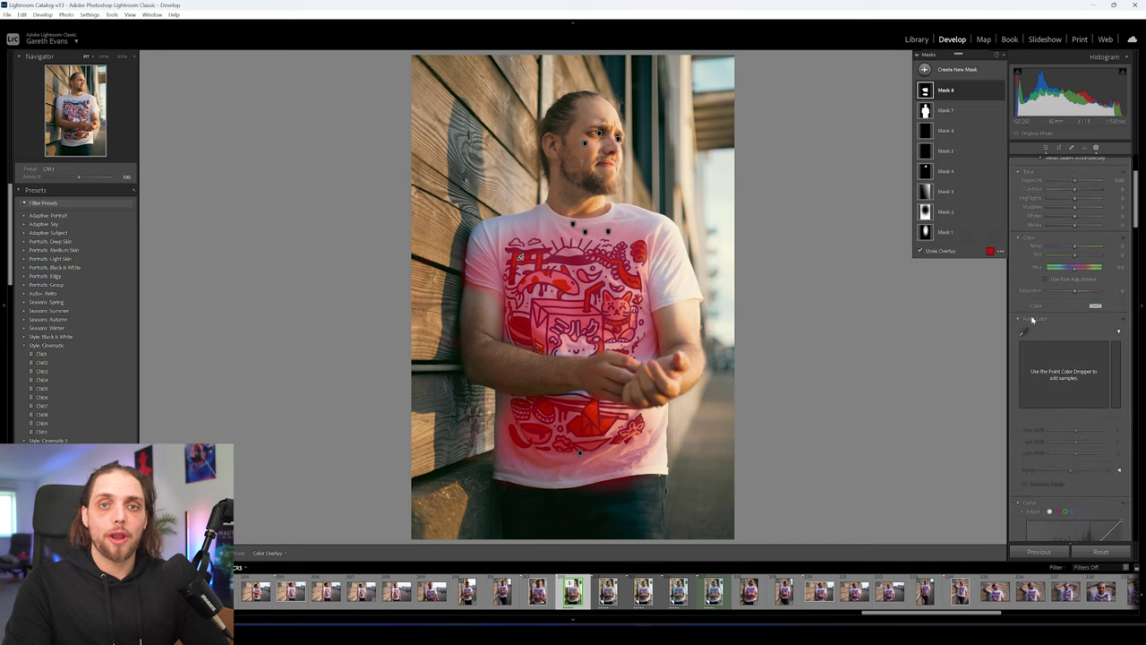
mouse_move(1074, 267)
left_mouse_down()
mouse_move(1096, 273)
mouse_move(1055, 275)
left_mouse_up()
double_click(1055, 273)
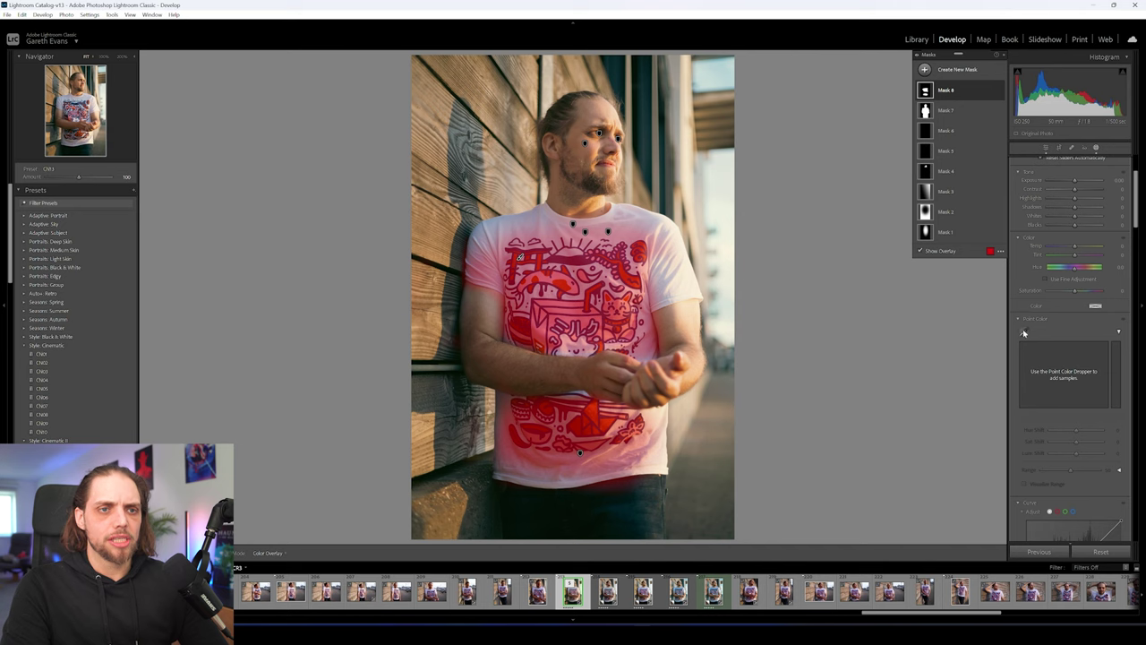
Sample the T-shirt print's orange-red with Point Color and shift it to magenta pink, with Hue Shift -100 and Sat Shift 71
left_click(1024, 333)
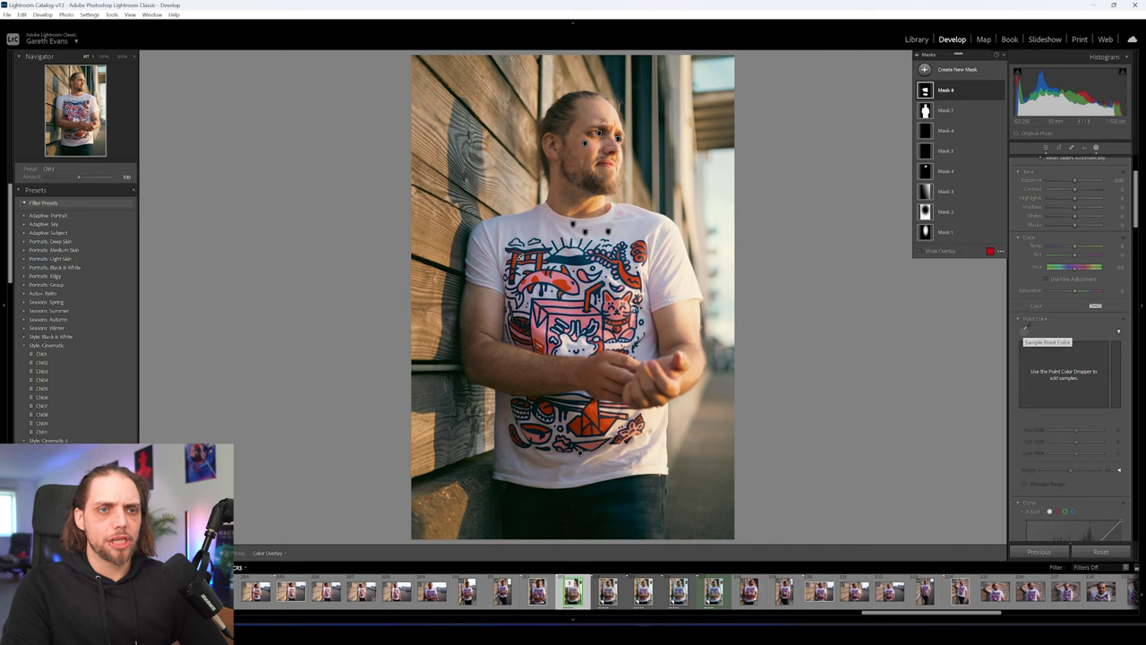
left_click(599, 321)
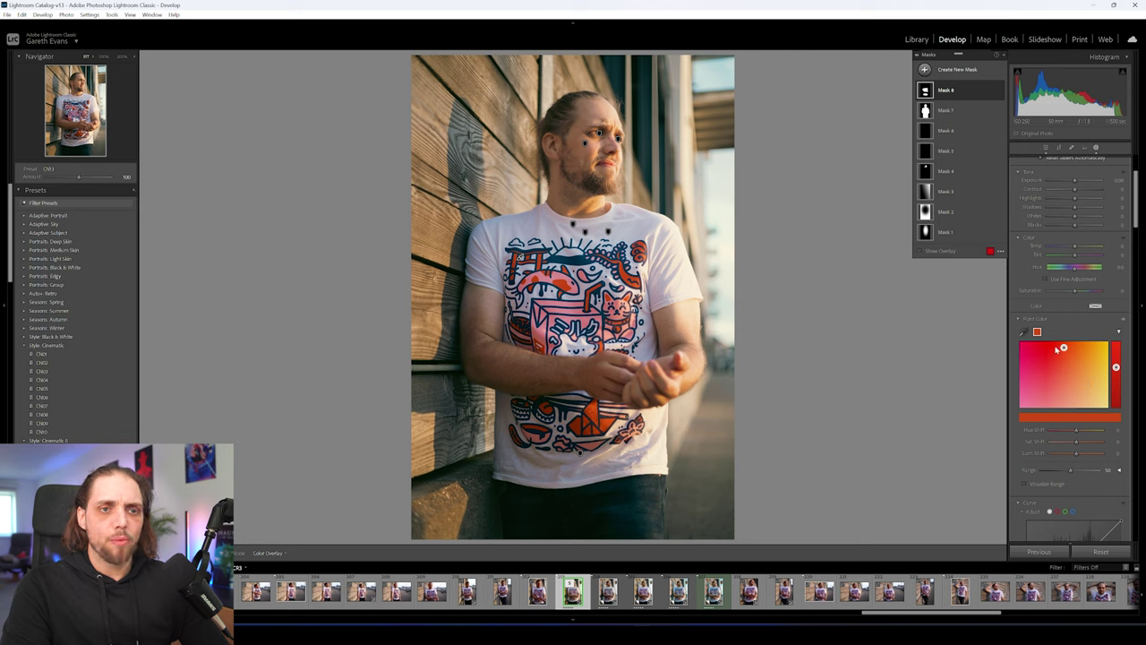
left_click_drag(1065, 351, 1043, 354)
left_click_drag(1043, 363, 1022, 349)
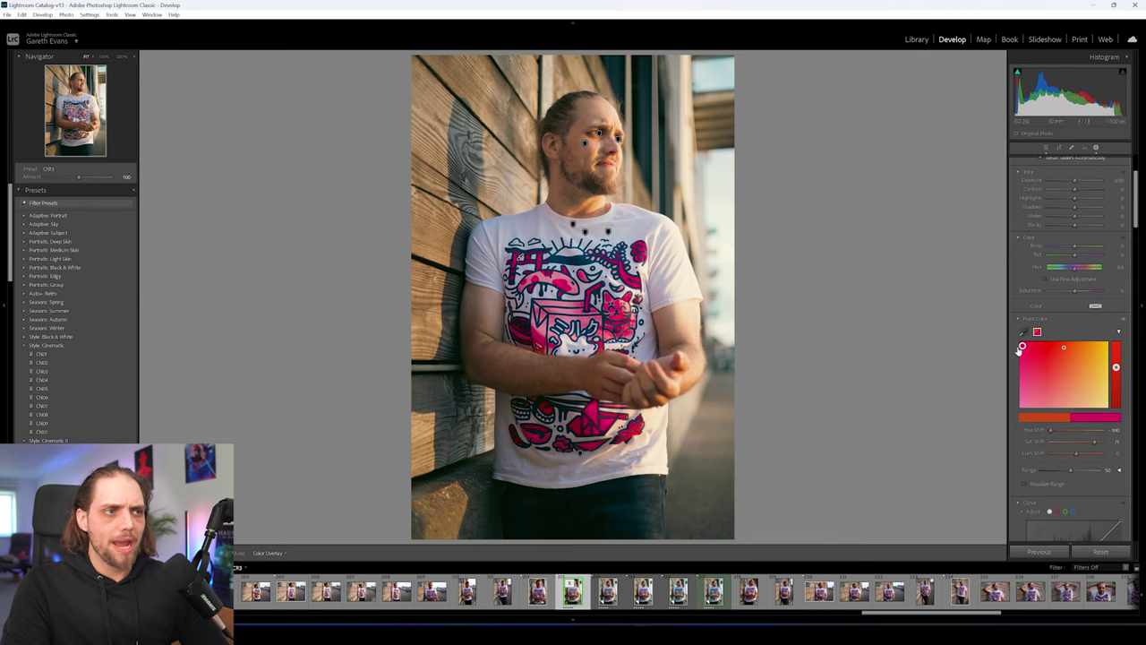
Soften the T-shirt print's pink Point Color adjustment with Lum Shift about -16 and Sat Shift about -22
mouse_move(1116, 366)
left_mouse_down()
mouse_move(1117, 384)
mouse_move(1116, 372)
left_mouse_up()
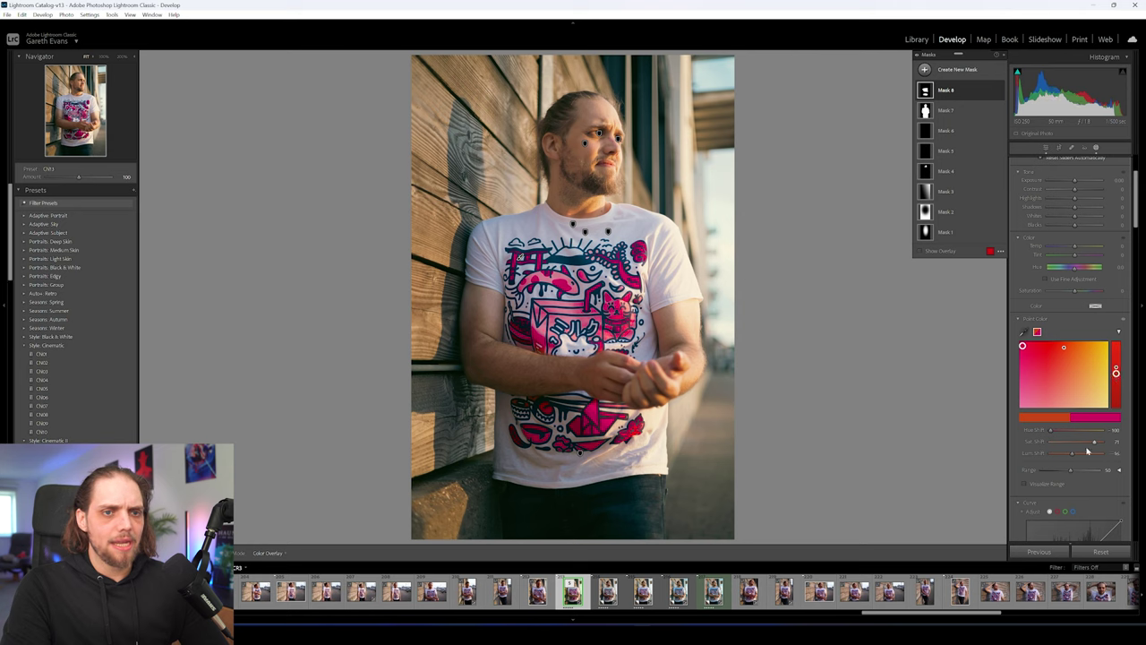
left_click_drag(1095, 443, 1071, 444)
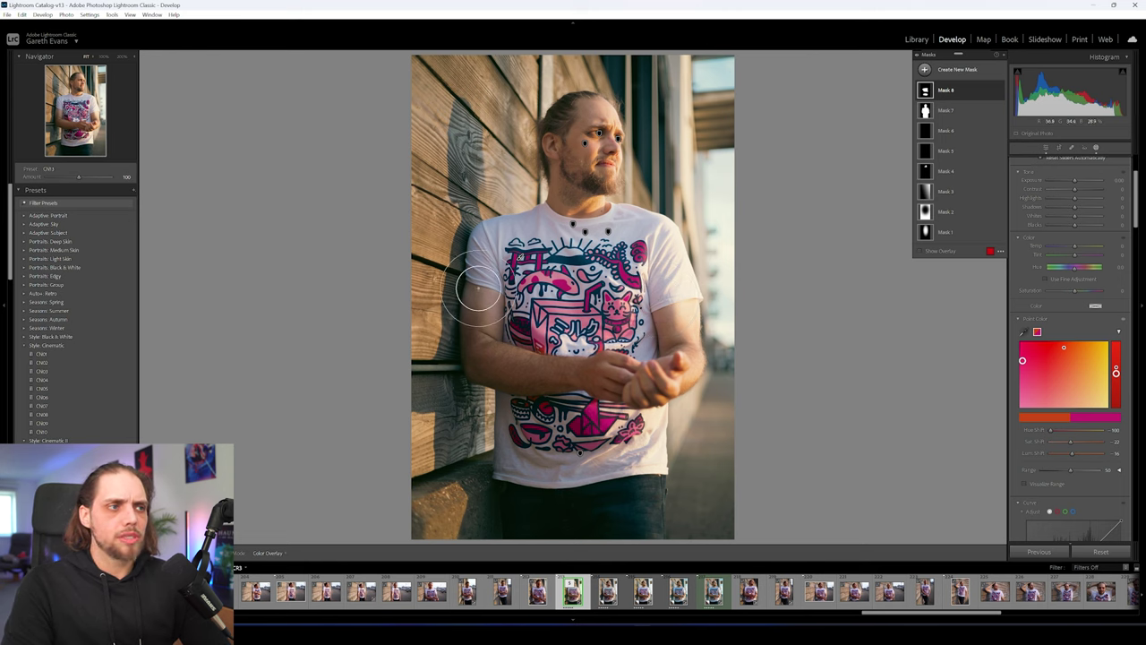
Try extending the brushed T-shirt mask over the forearm and the wooden wall, and undo the strokes
key("shift+w")
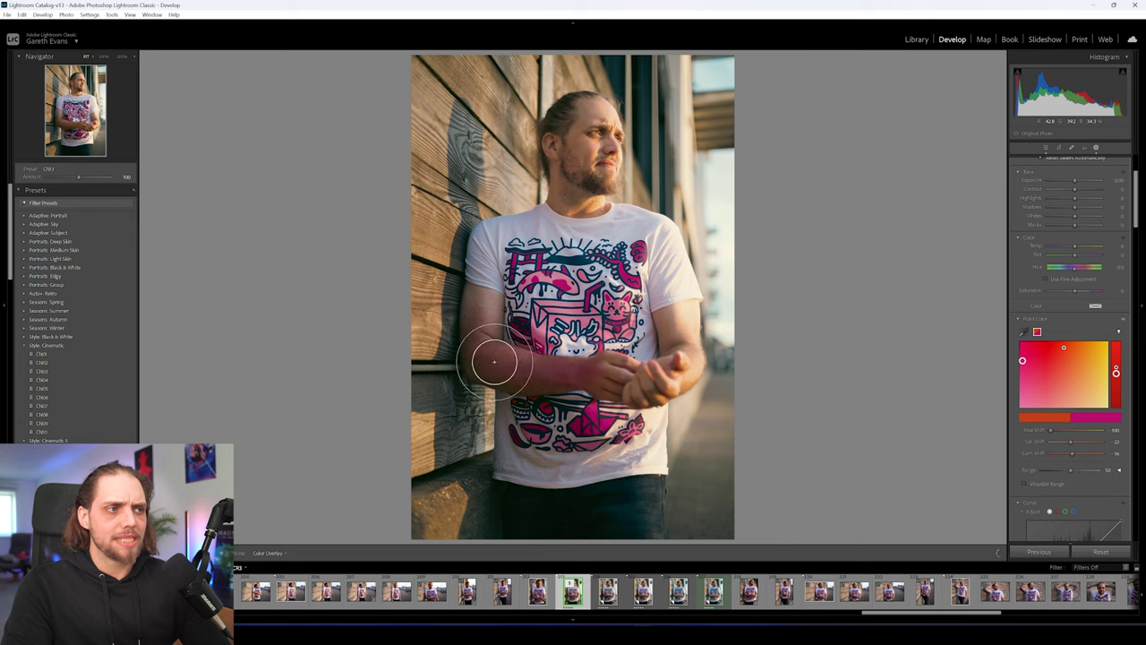
left_click_drag(499, 358, 435, 332)
key("shift+w")
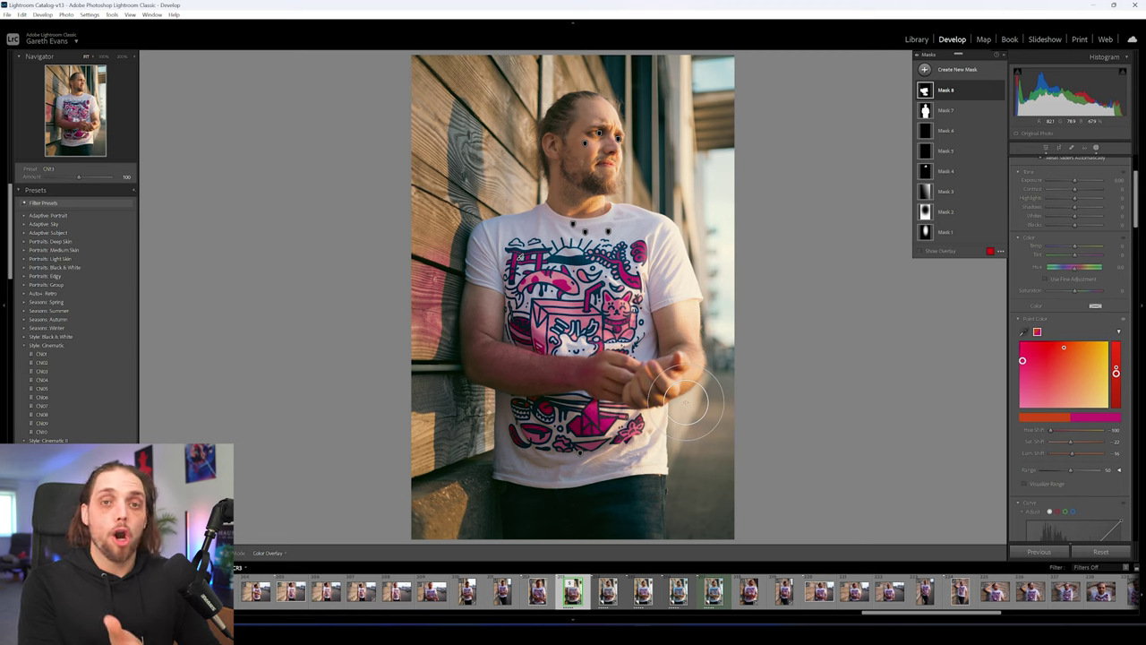
key("ctrl+z")
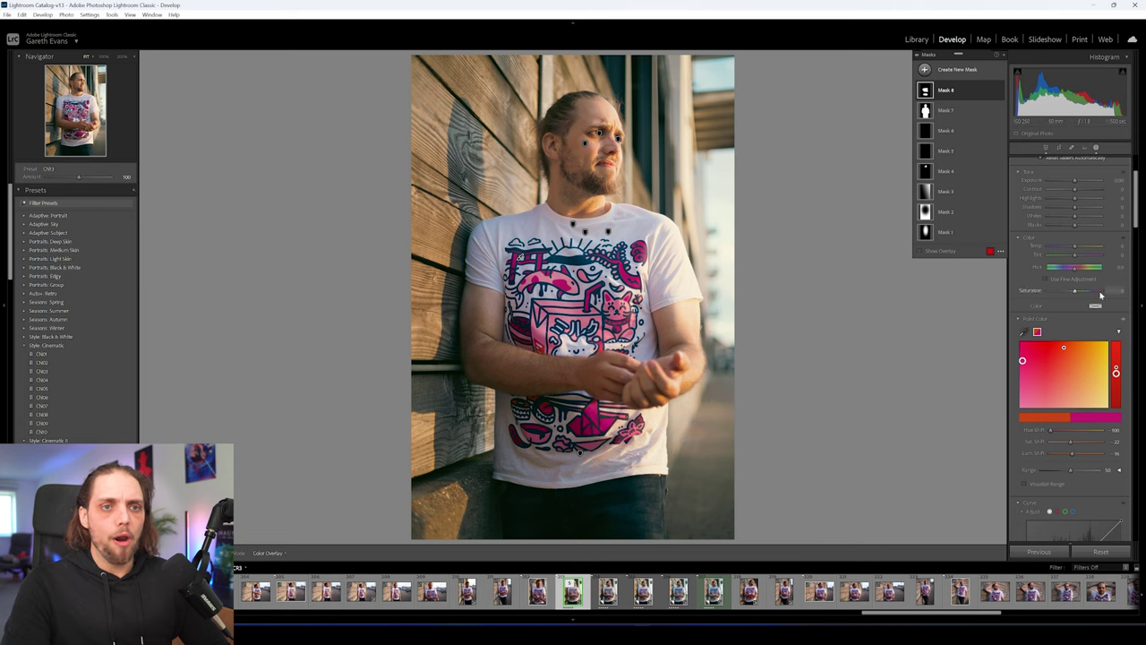
scroll(1016, 309, "down", 3)
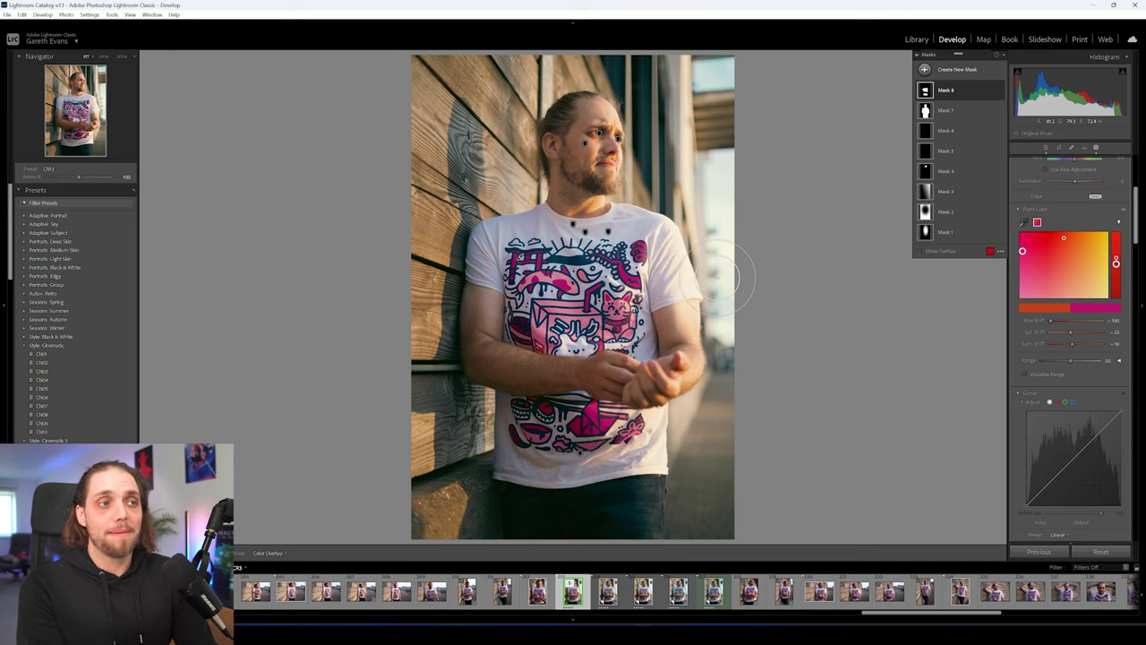
scroll(1066, 358, "up", 5)
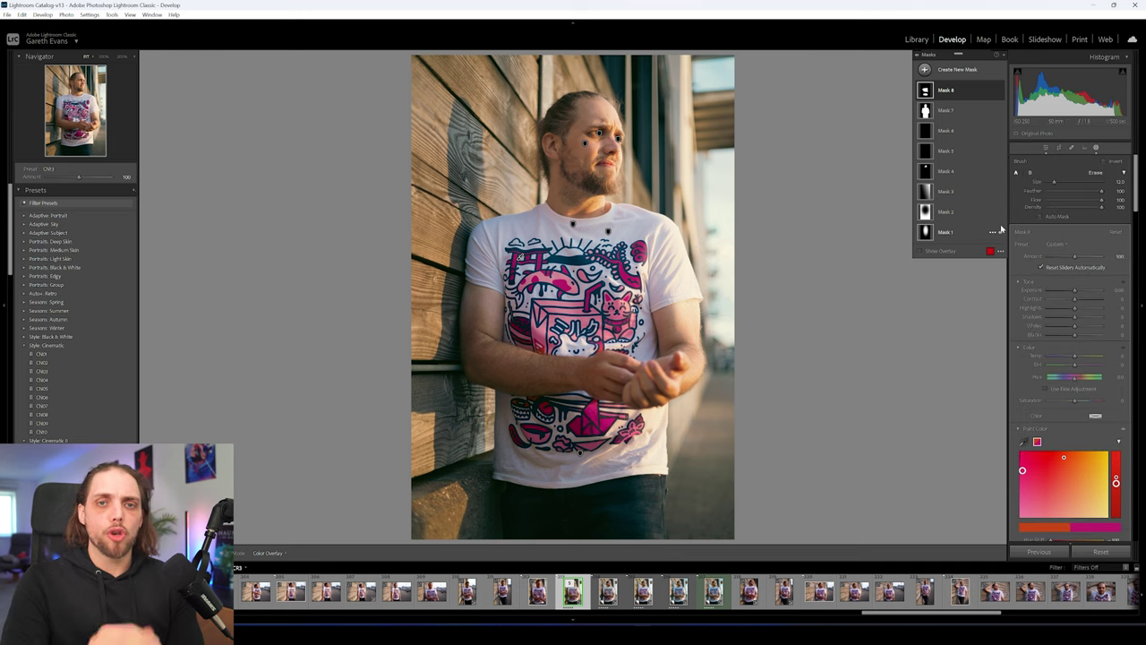